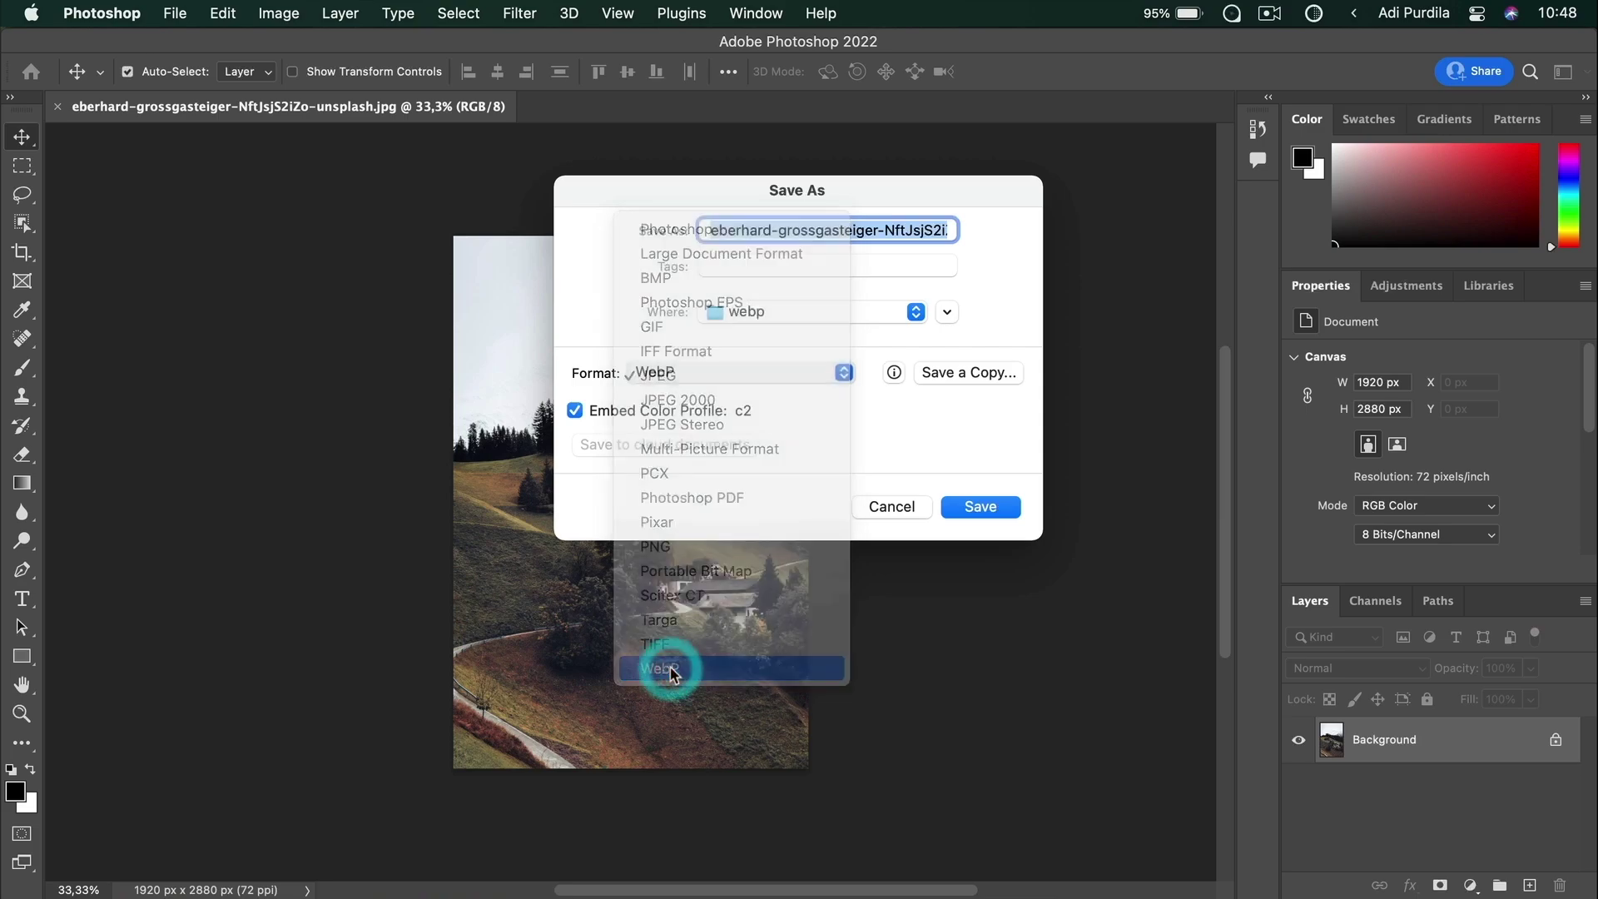
Save the mountain landscape photo as a WebP file in the webp folder and choose Lossy compression
click(981, 509)
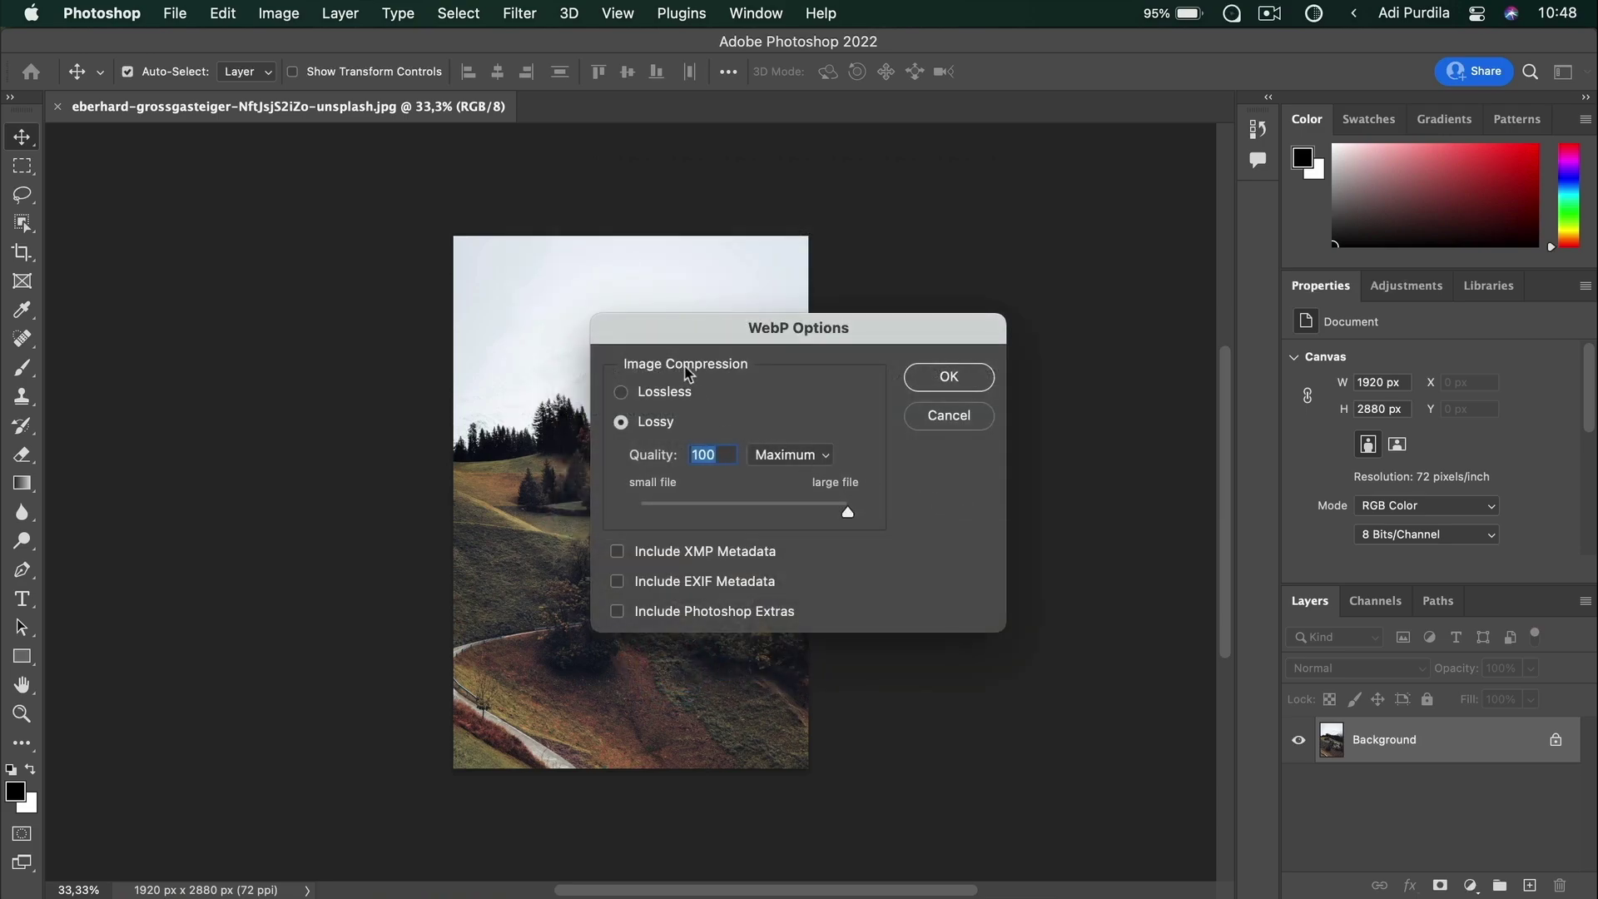
click(676, 392)
click(654, 420)
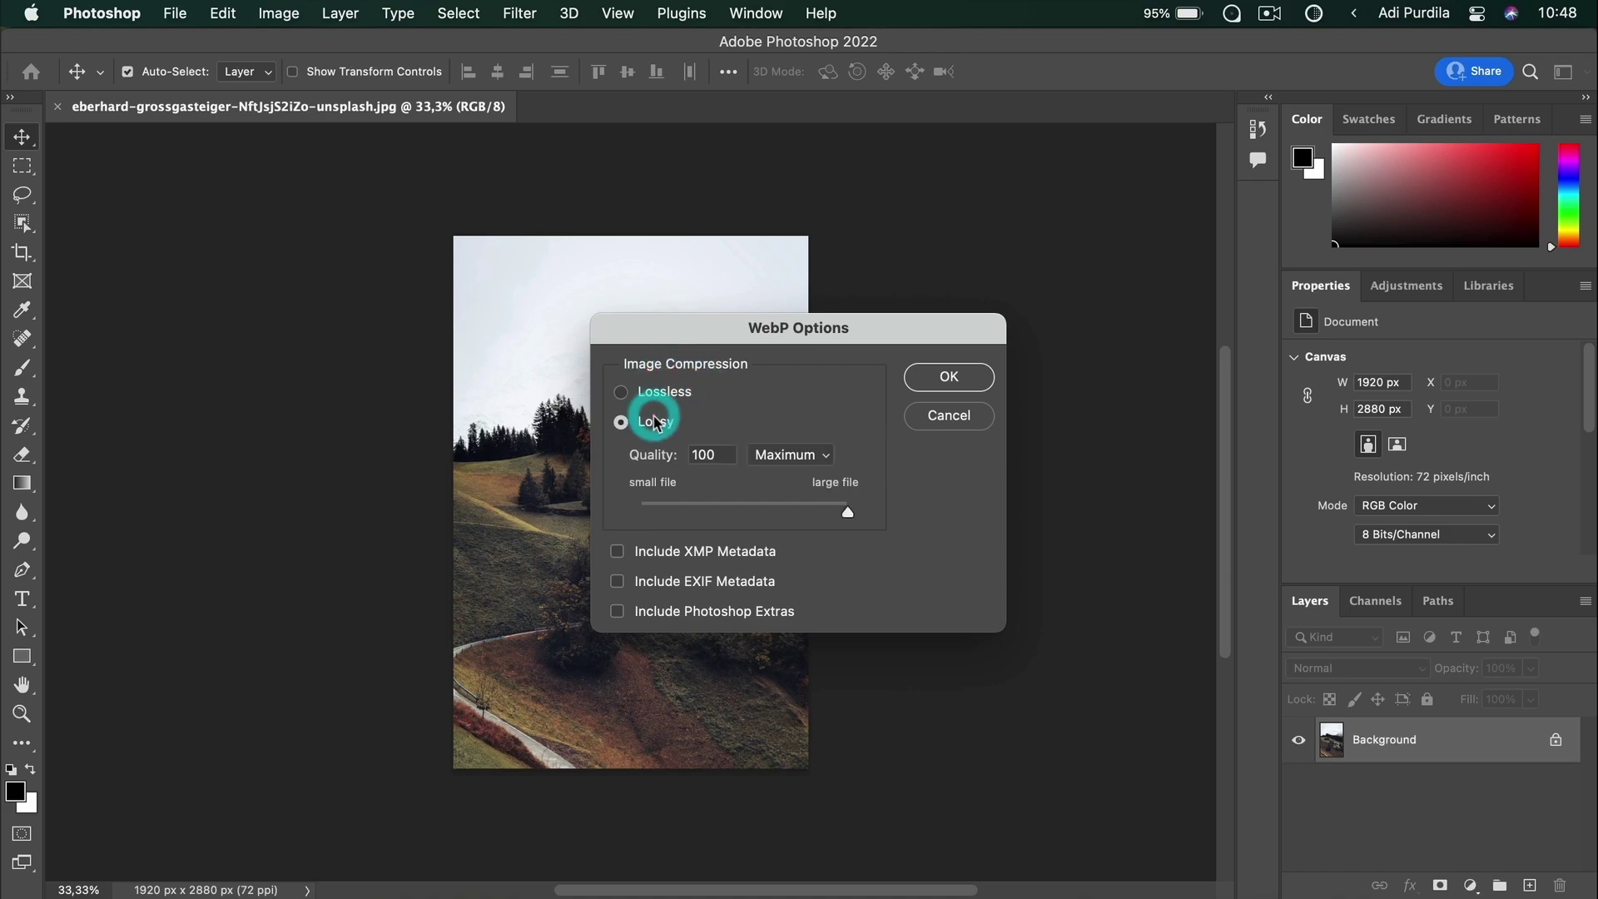
Try lossy quality settings of 65, 75 and the Medium preset for the WebP image
drag(846, 506, 774, 512)
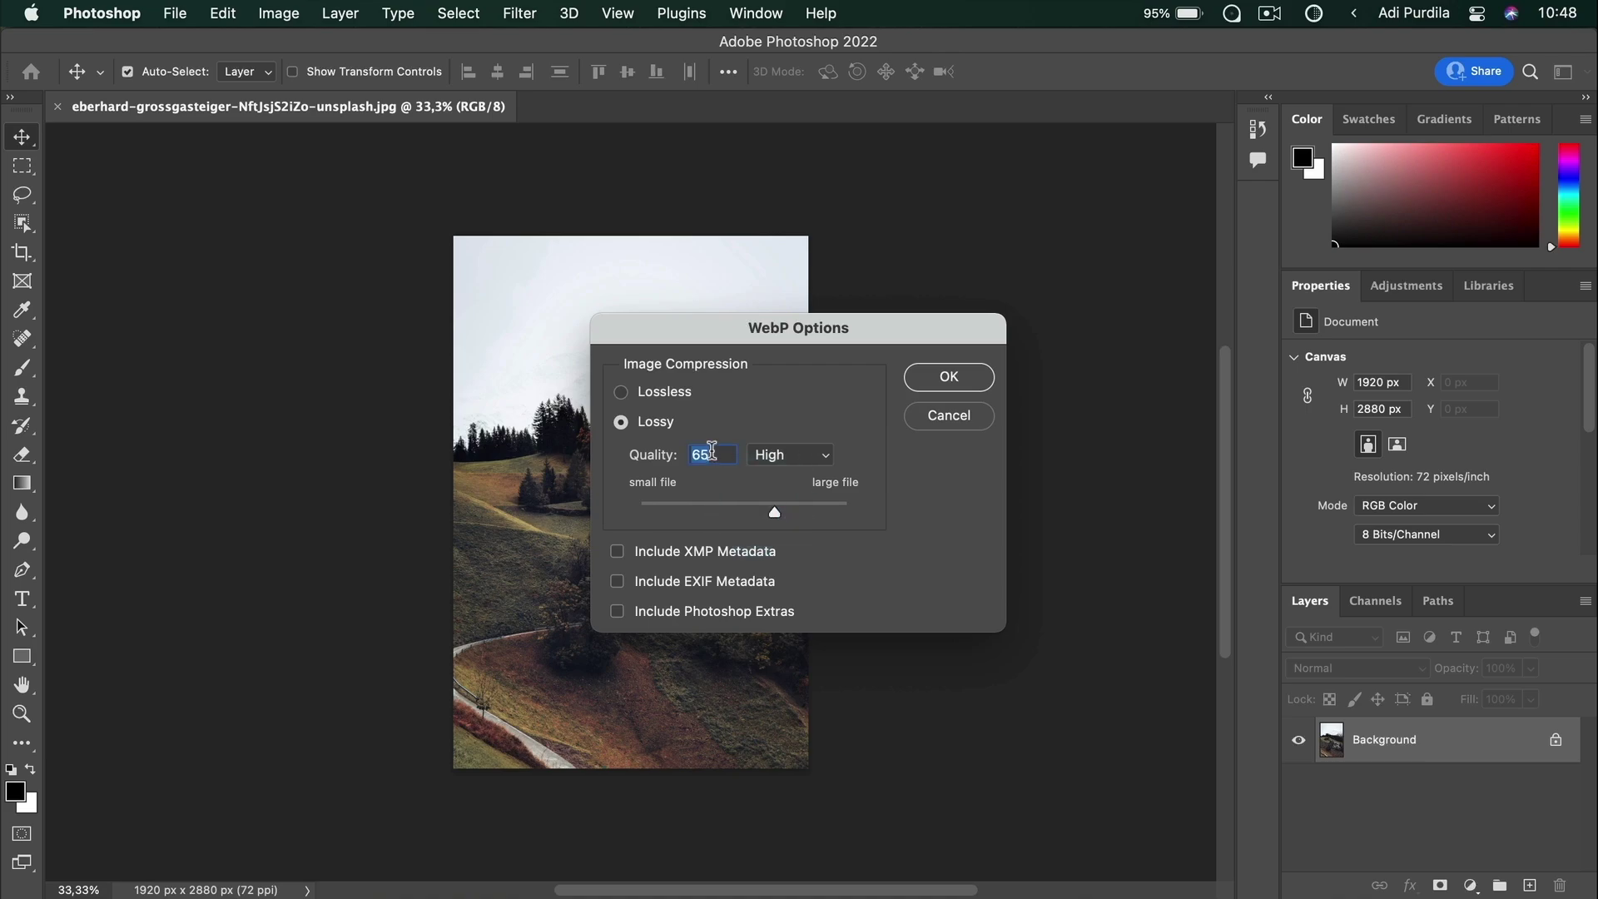
text(75)
click(779, 454)
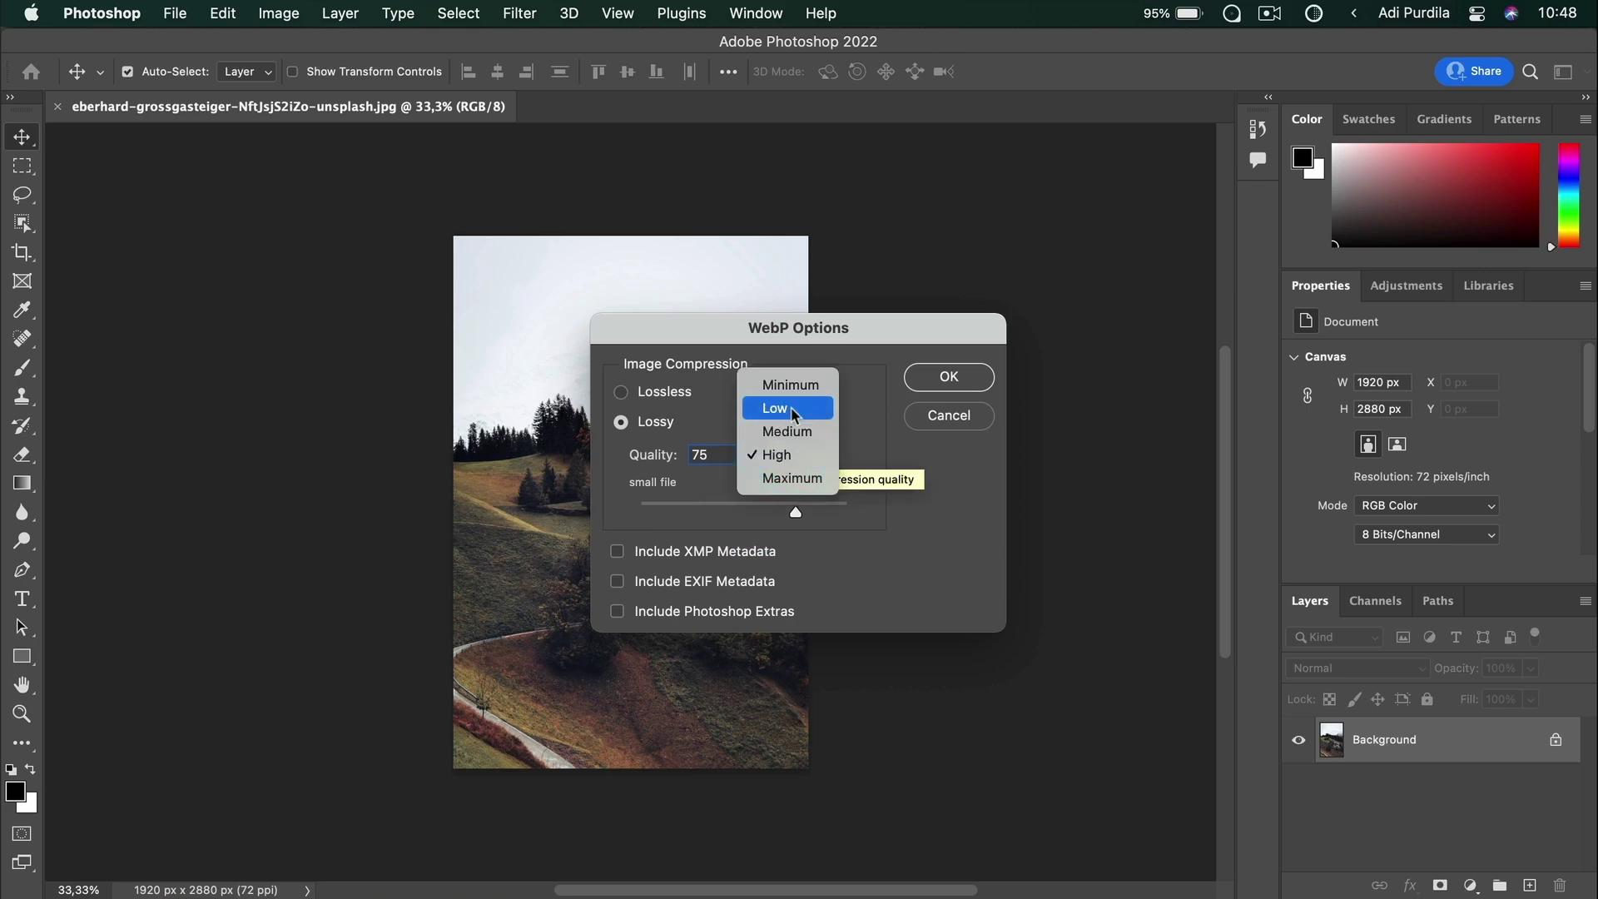
click(788, 431)
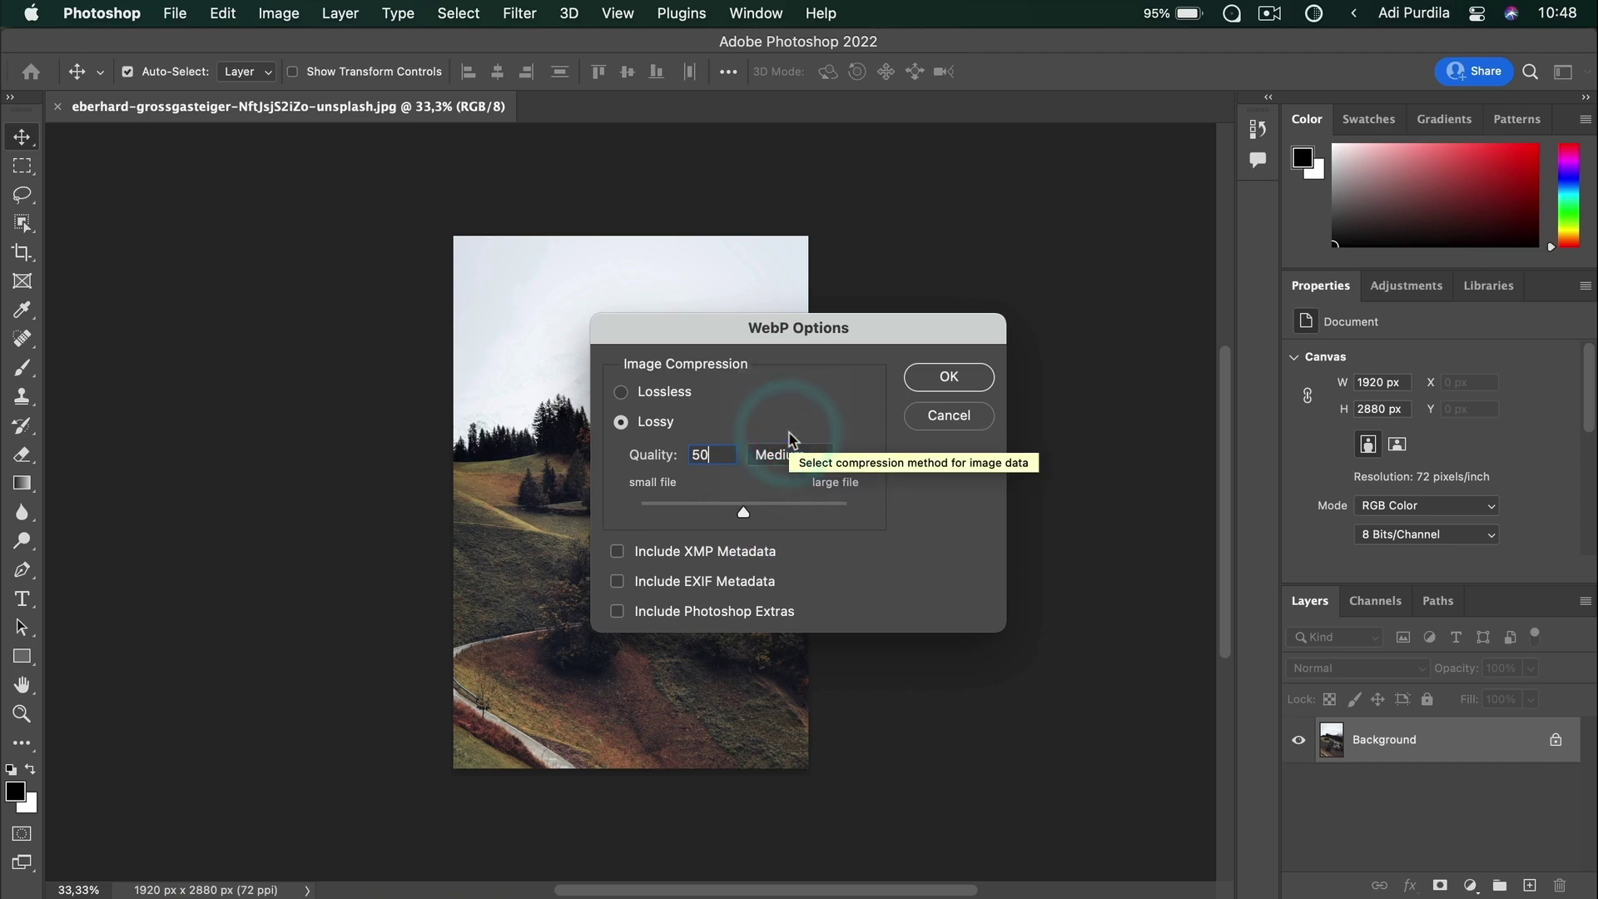
Set the lossy WebP quality to Maximum and finish saving the file
click(787, 455)
click(790, 502)
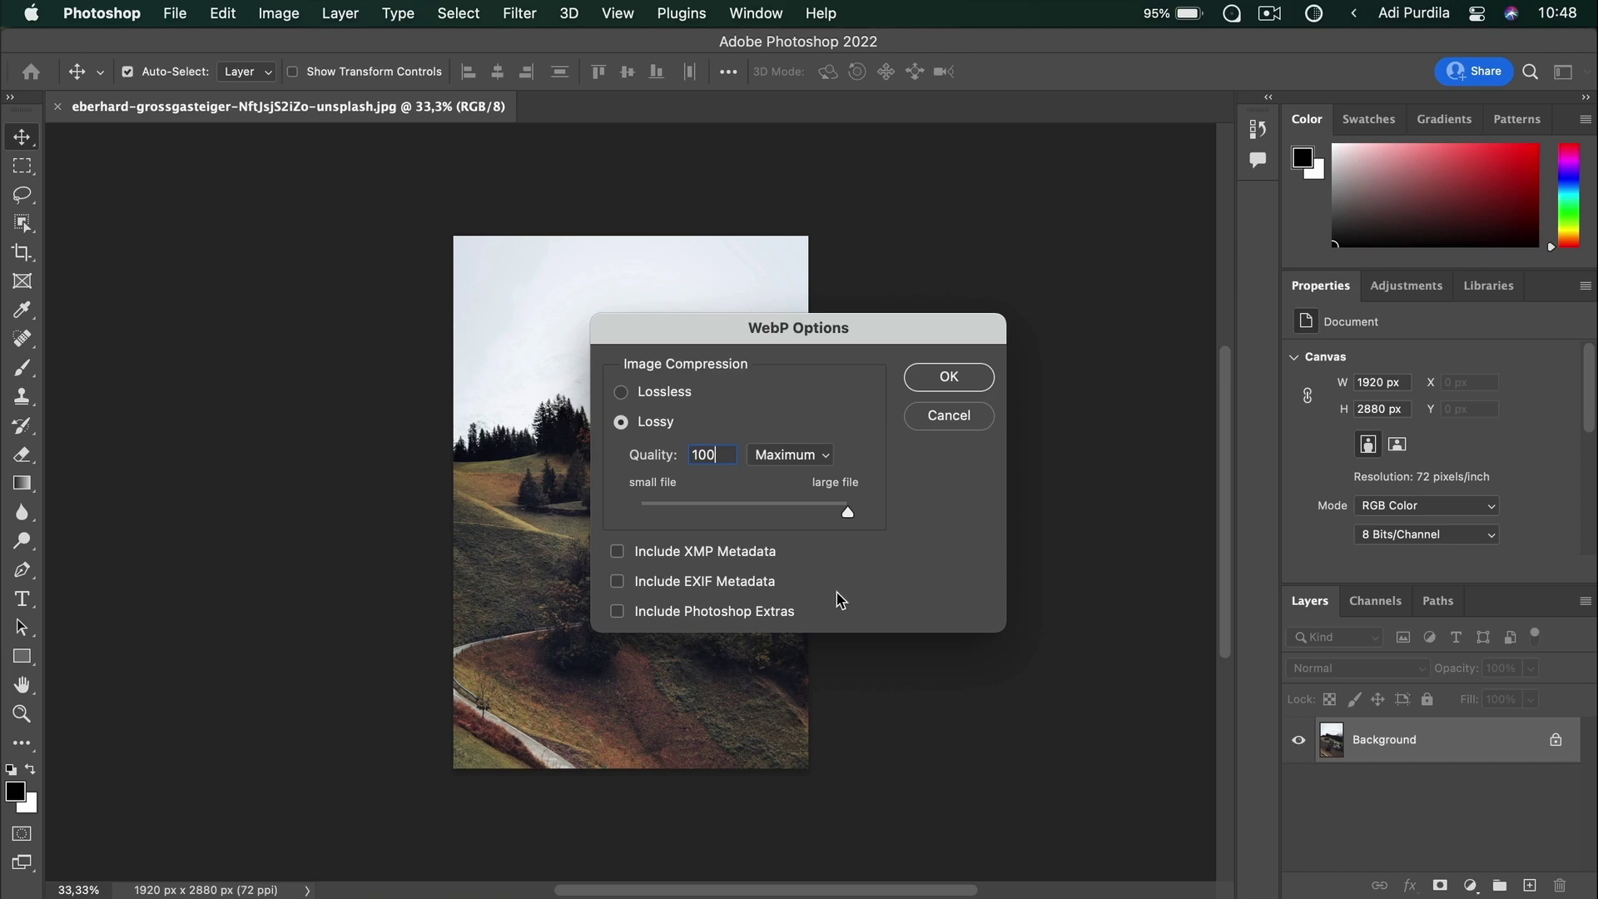
click(948, 378)
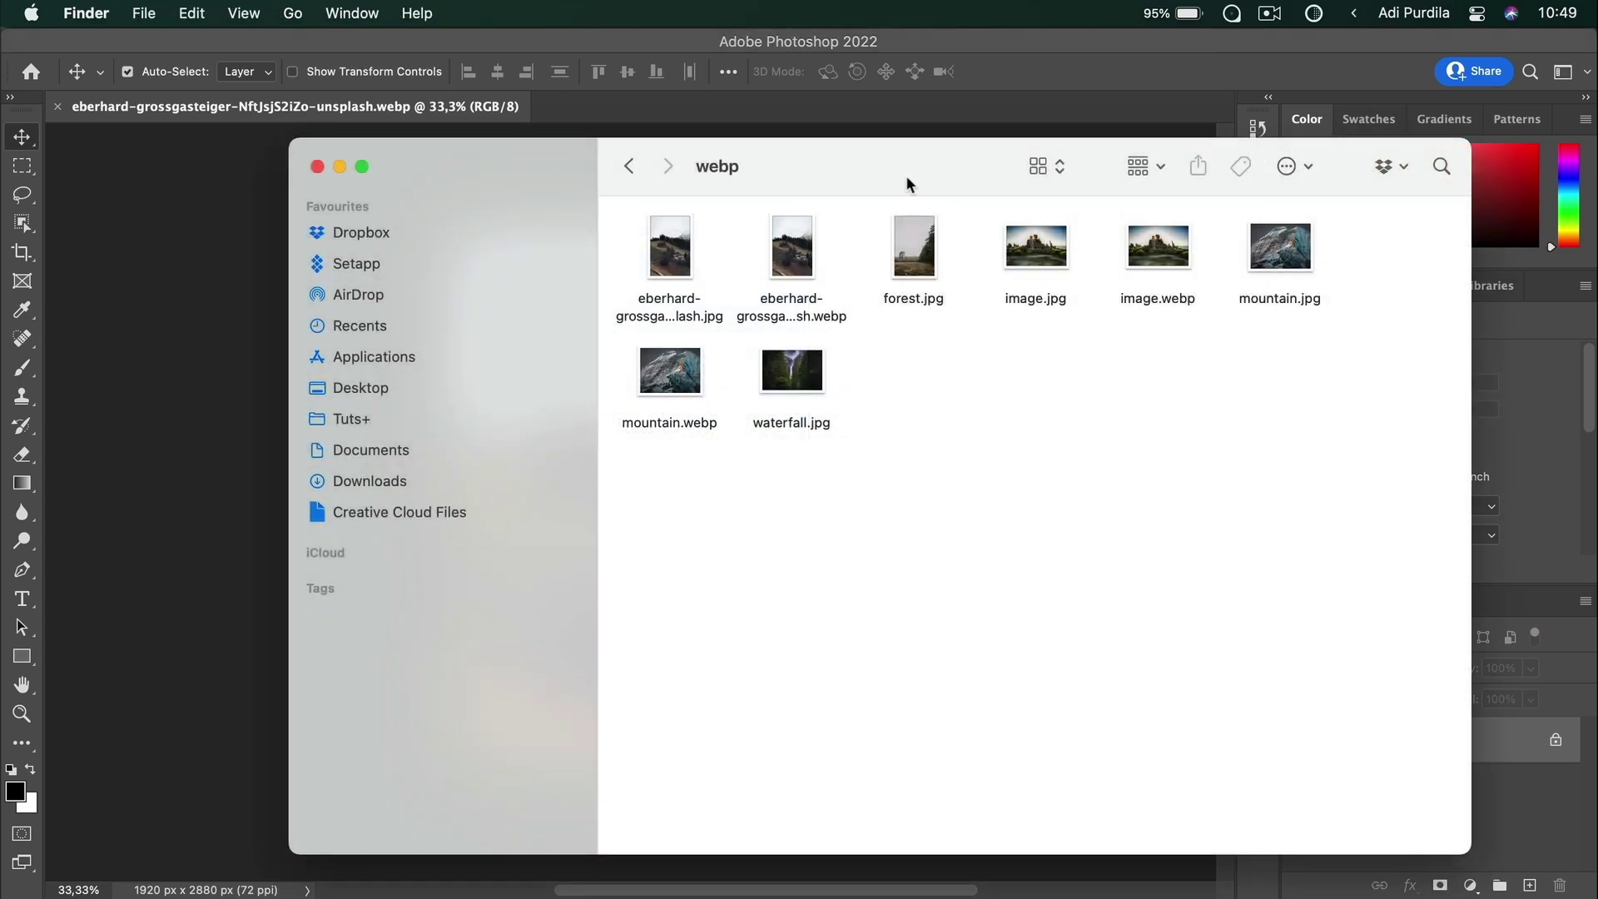
Preview the landscape photo's original JPG and its new WebP version in Finder's webp folder to compare them
drag(906, 175, 784, 162)
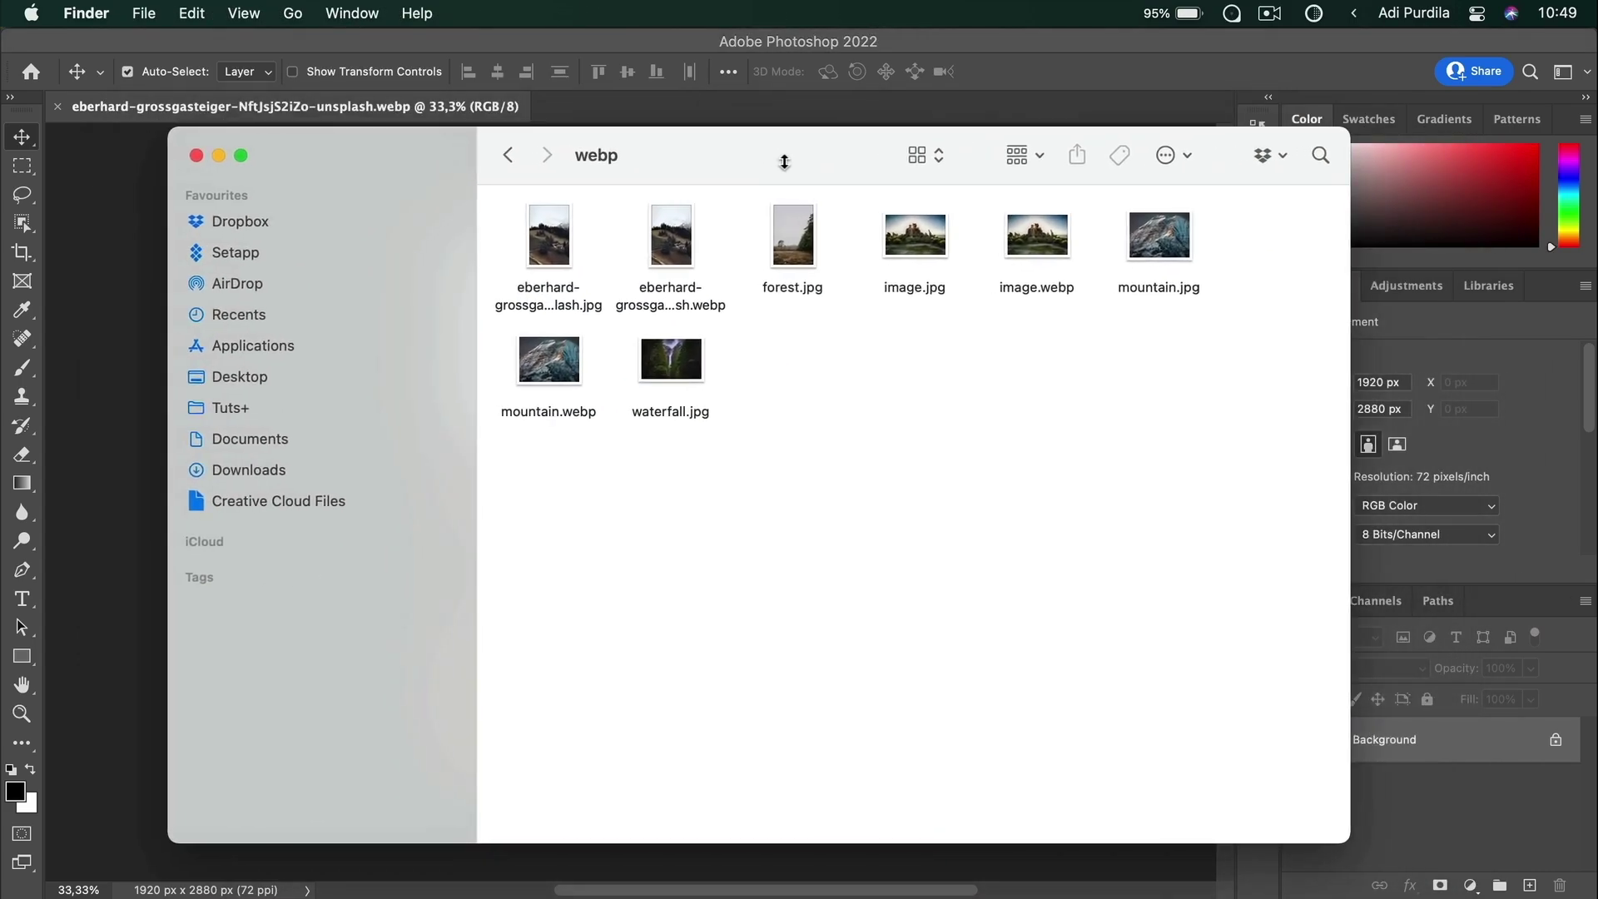
click(546, 268)
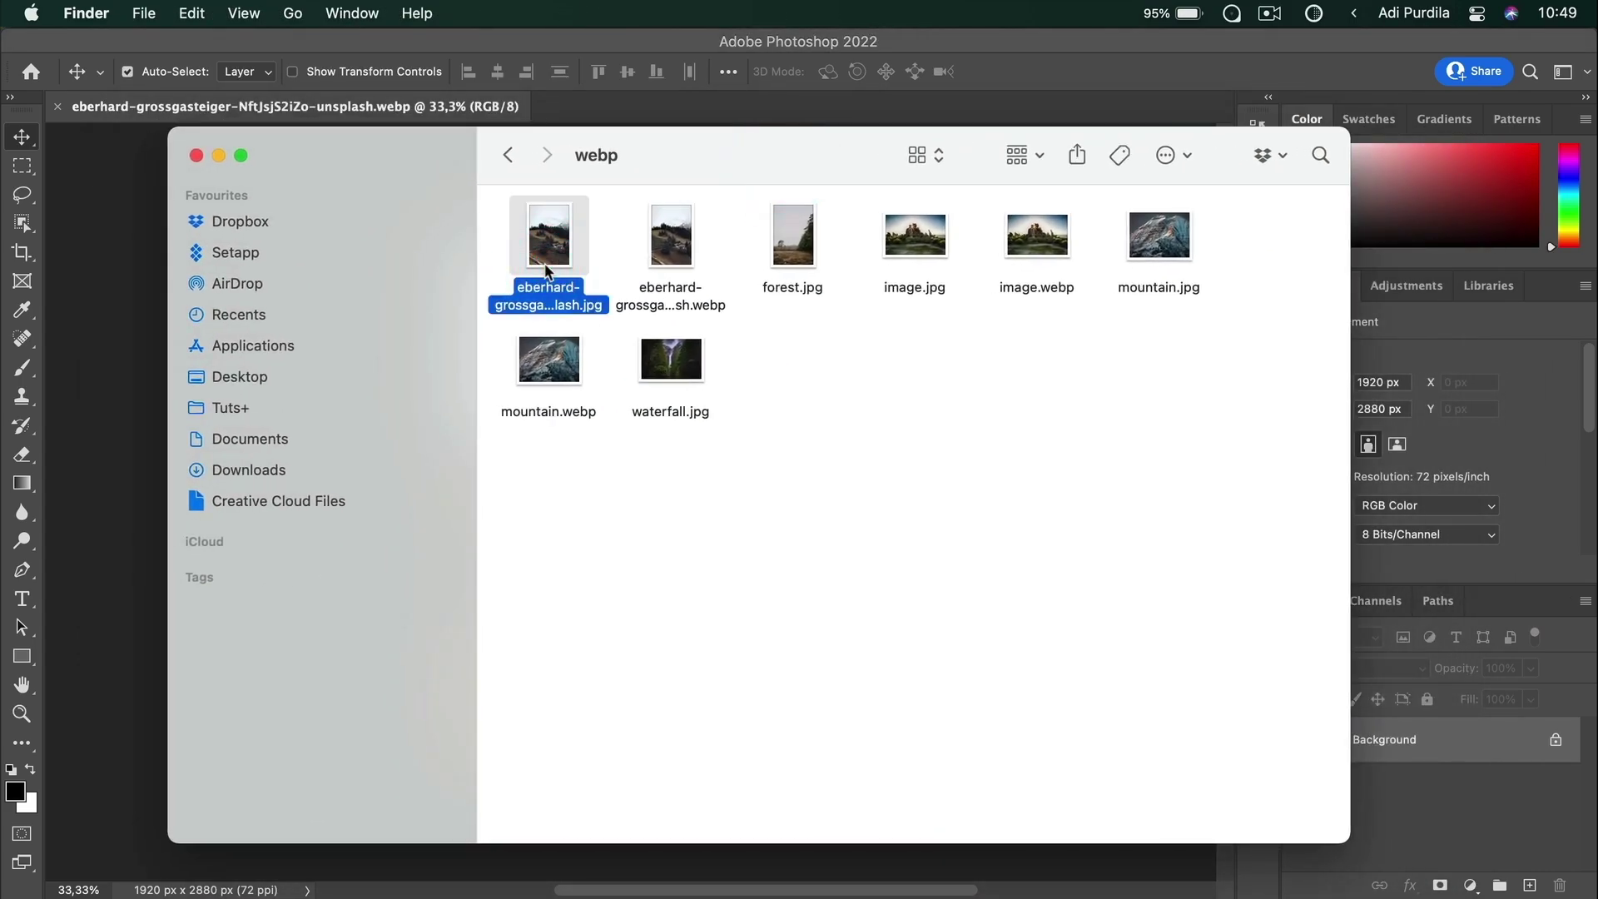
key(space)
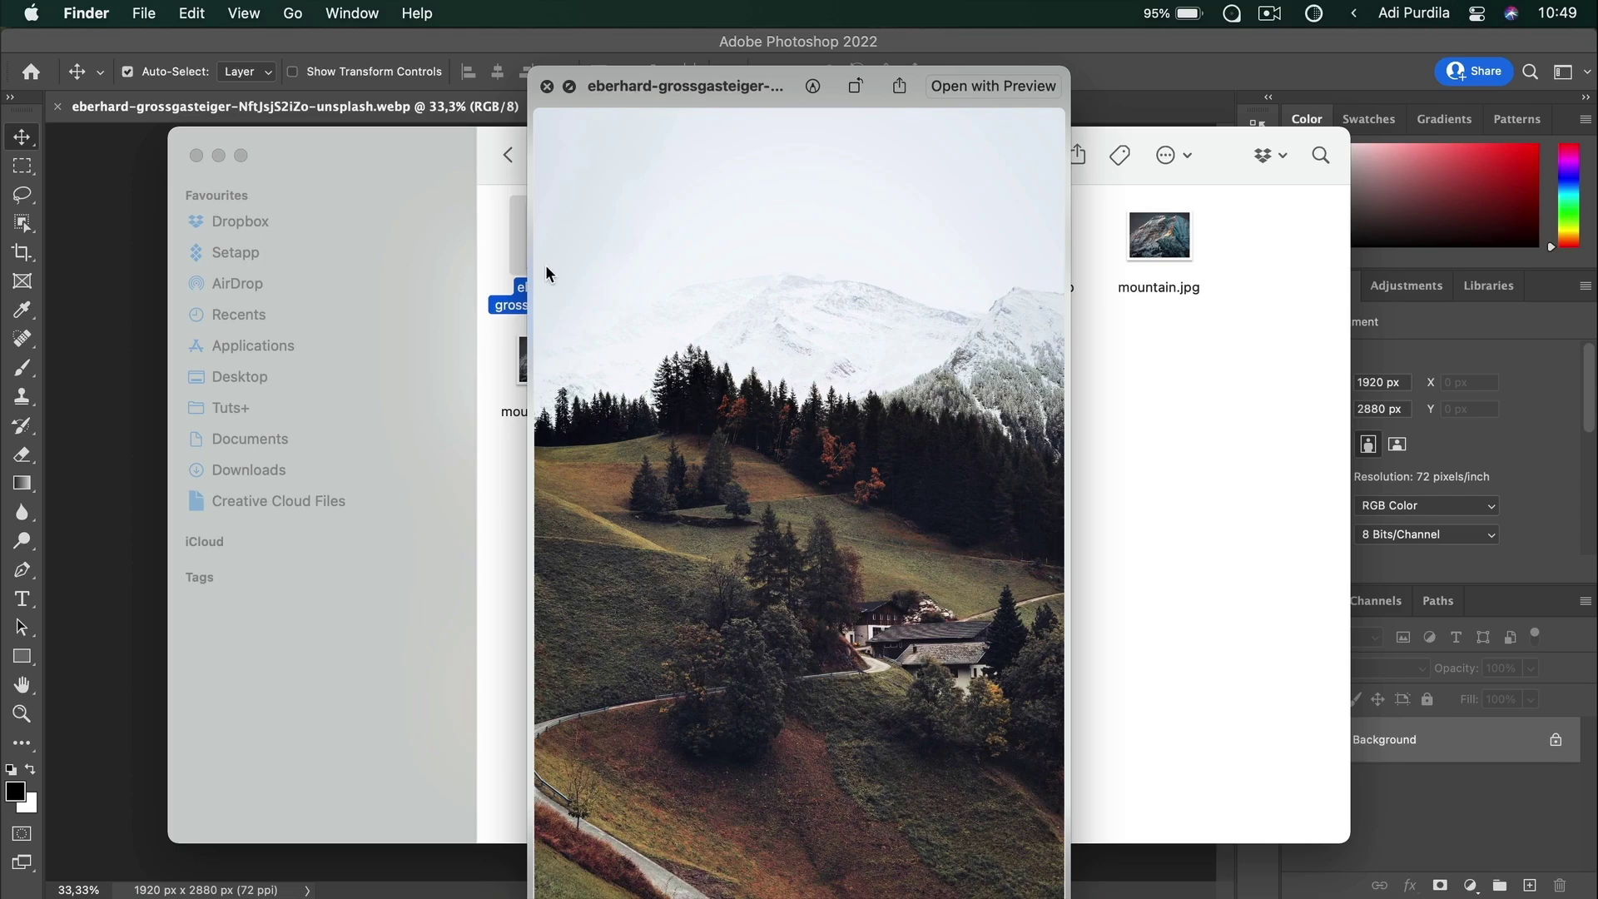
key(space)
click(671, 238)
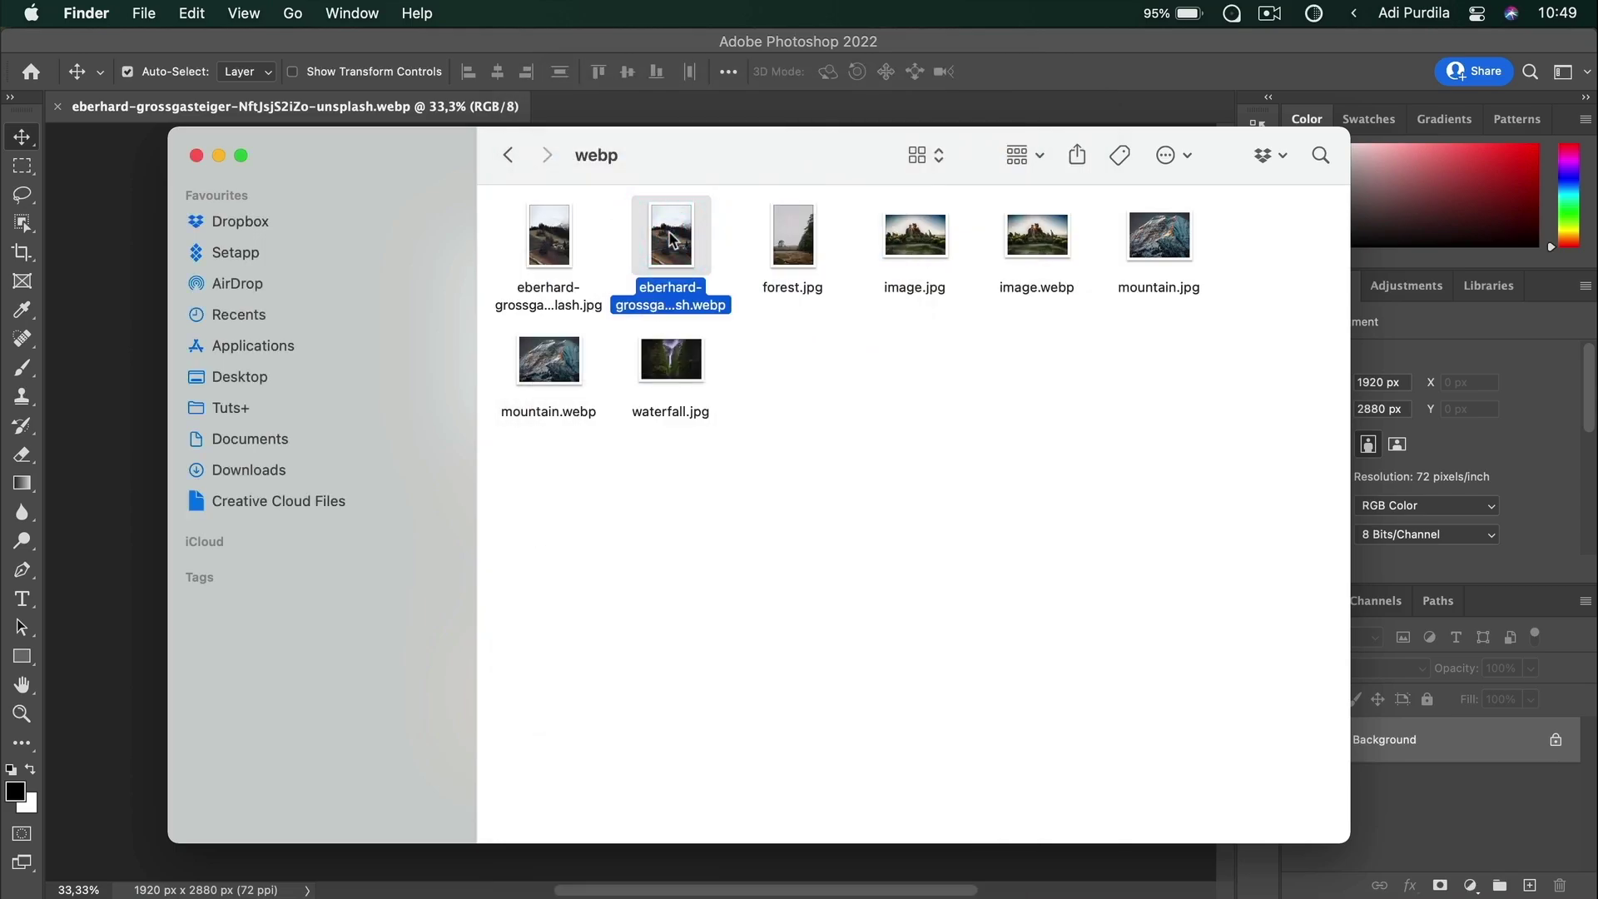
key(space)
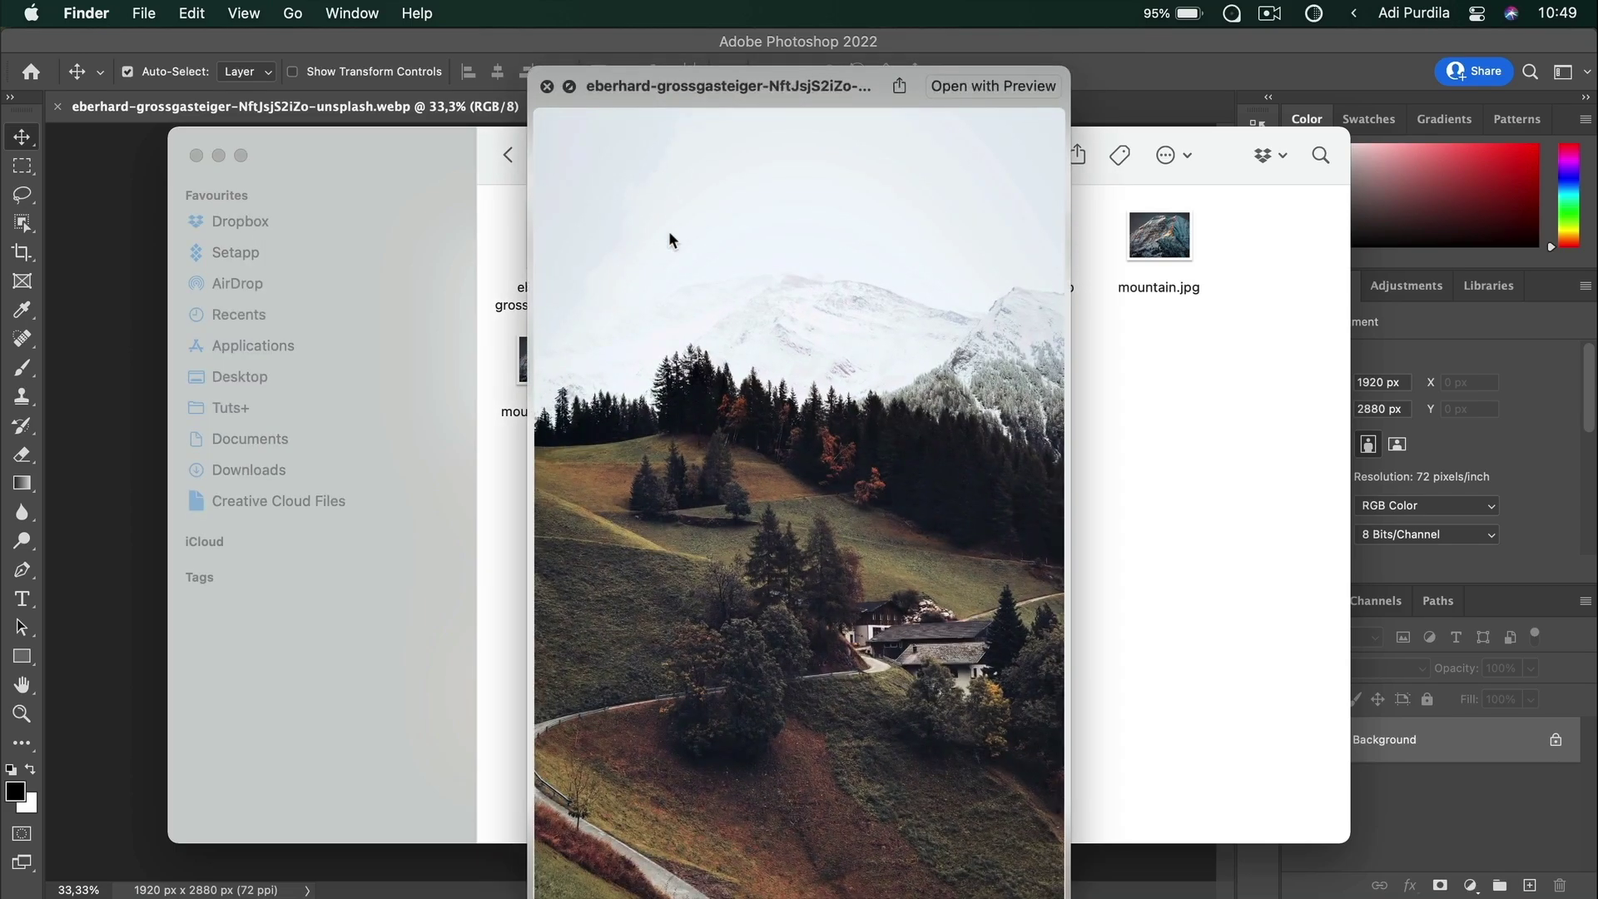
key(space)
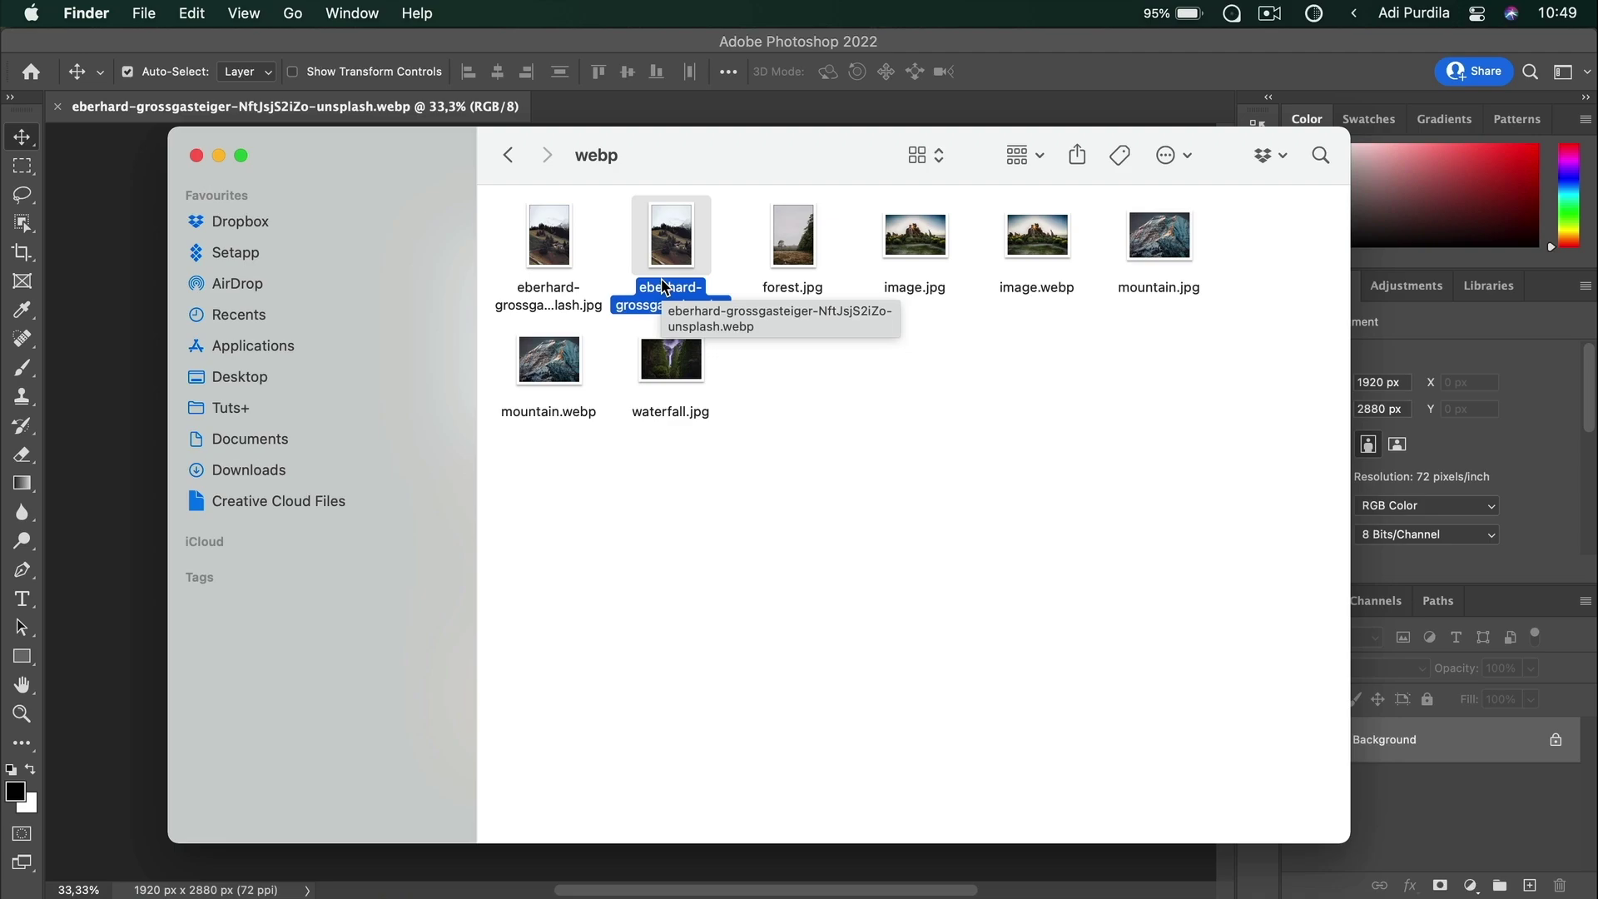
Switch back to Photoshop, check its release version in the About information and close it
click(117, 241)
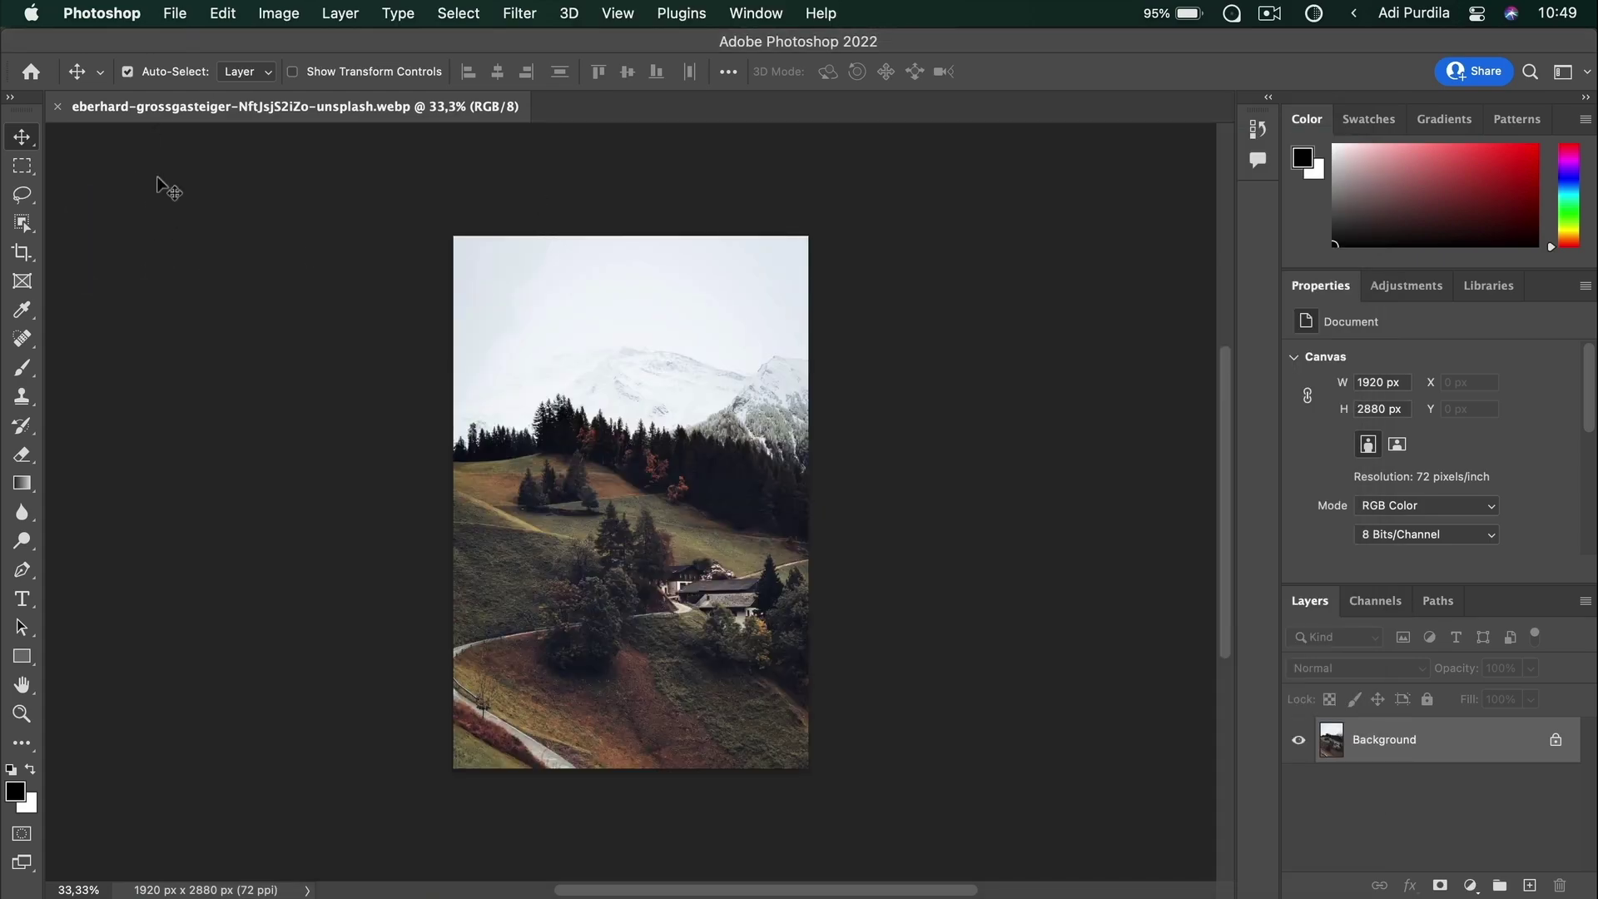
click(102, 13)
click(125, 43)
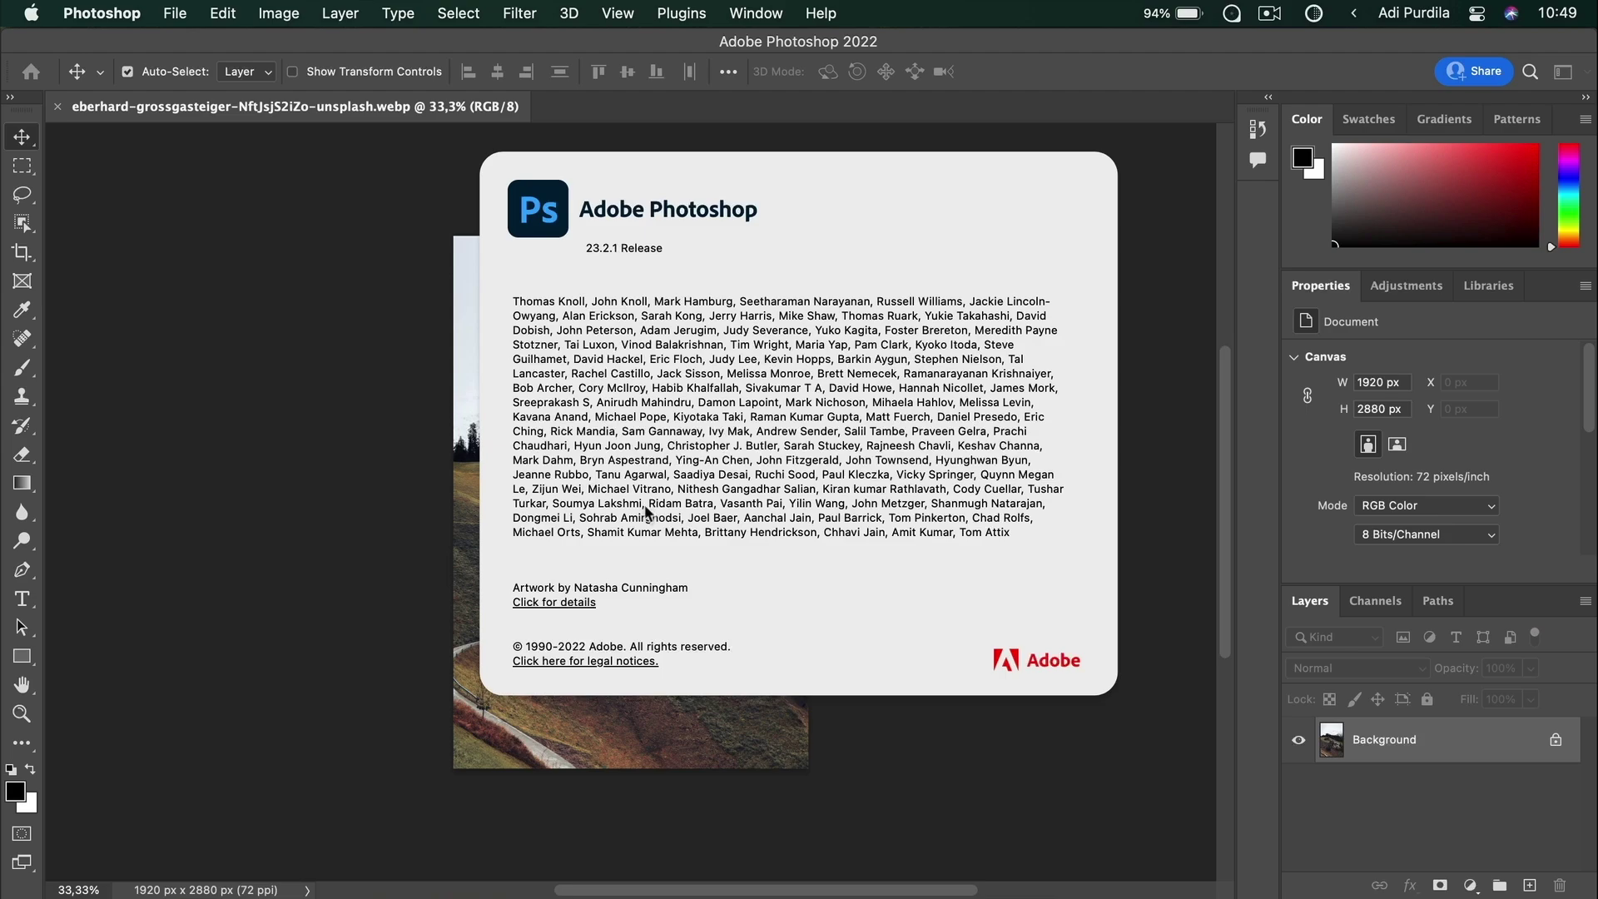
click(379, 319)
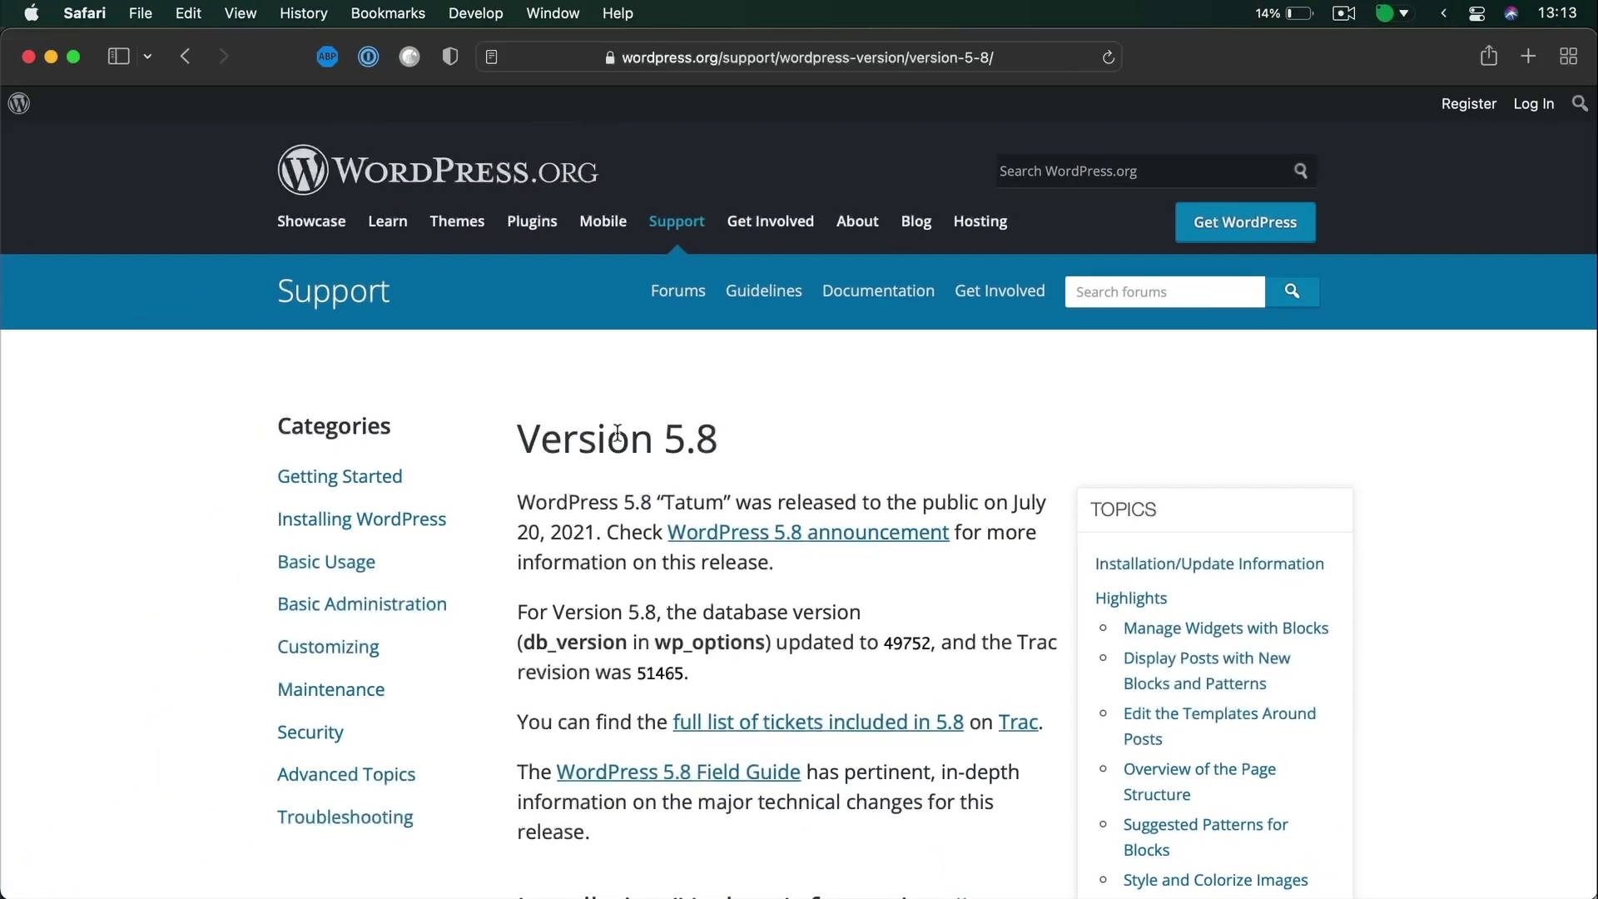
Read the "Adding support for WebP" section of the WordPress Version 5.8 release page
triple_click(620, 433)
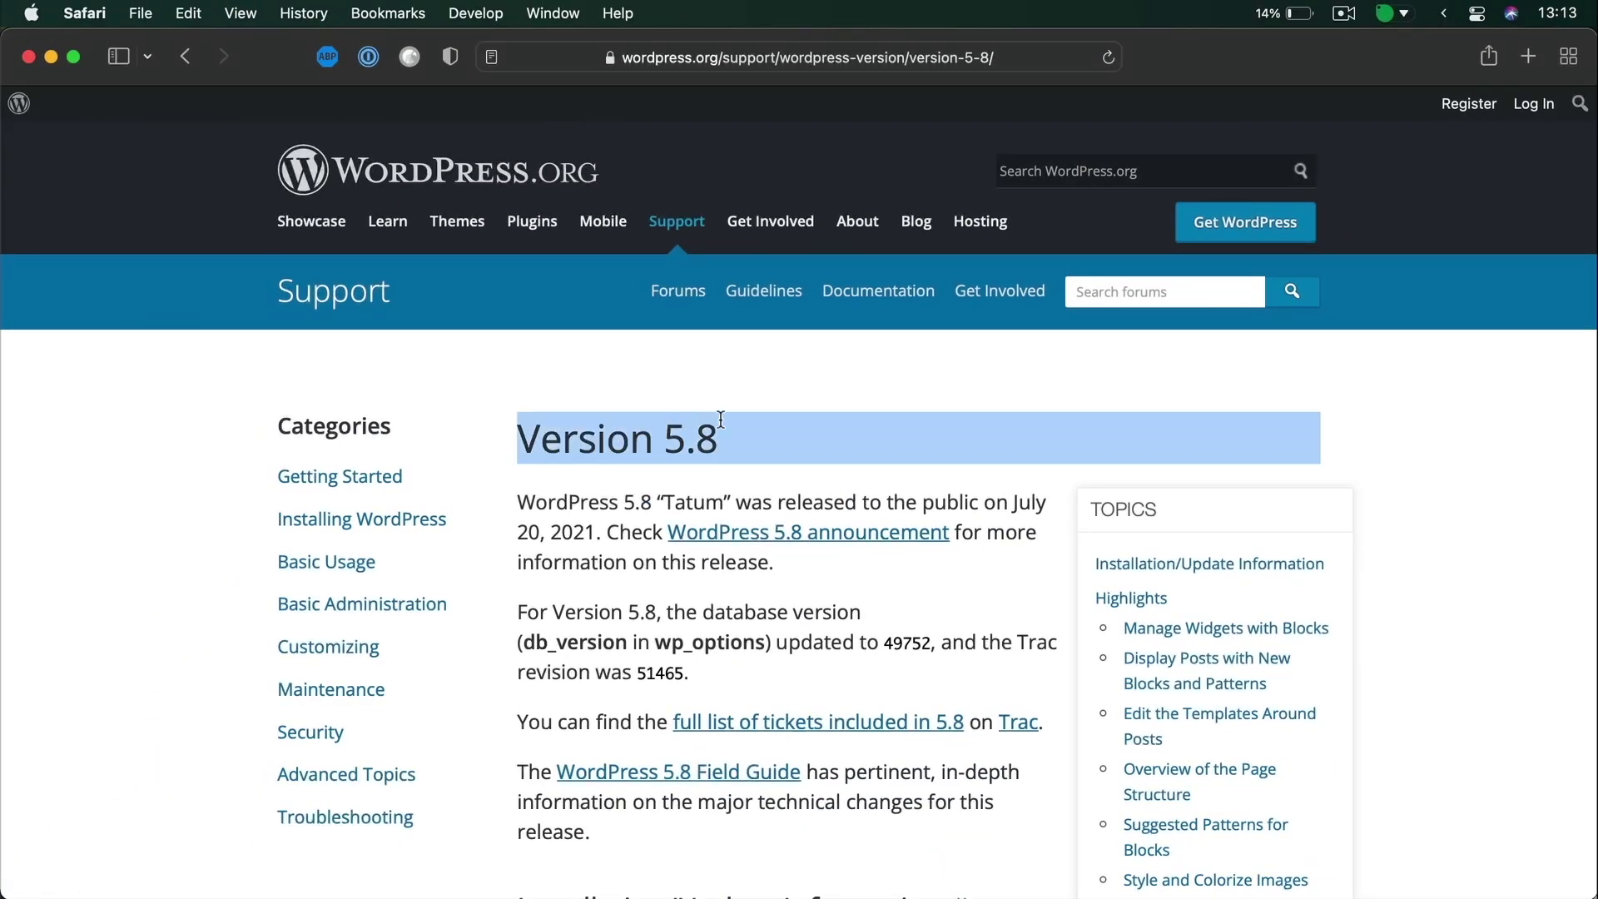
click(870, 433)
scroll(874, 439, down, 3)
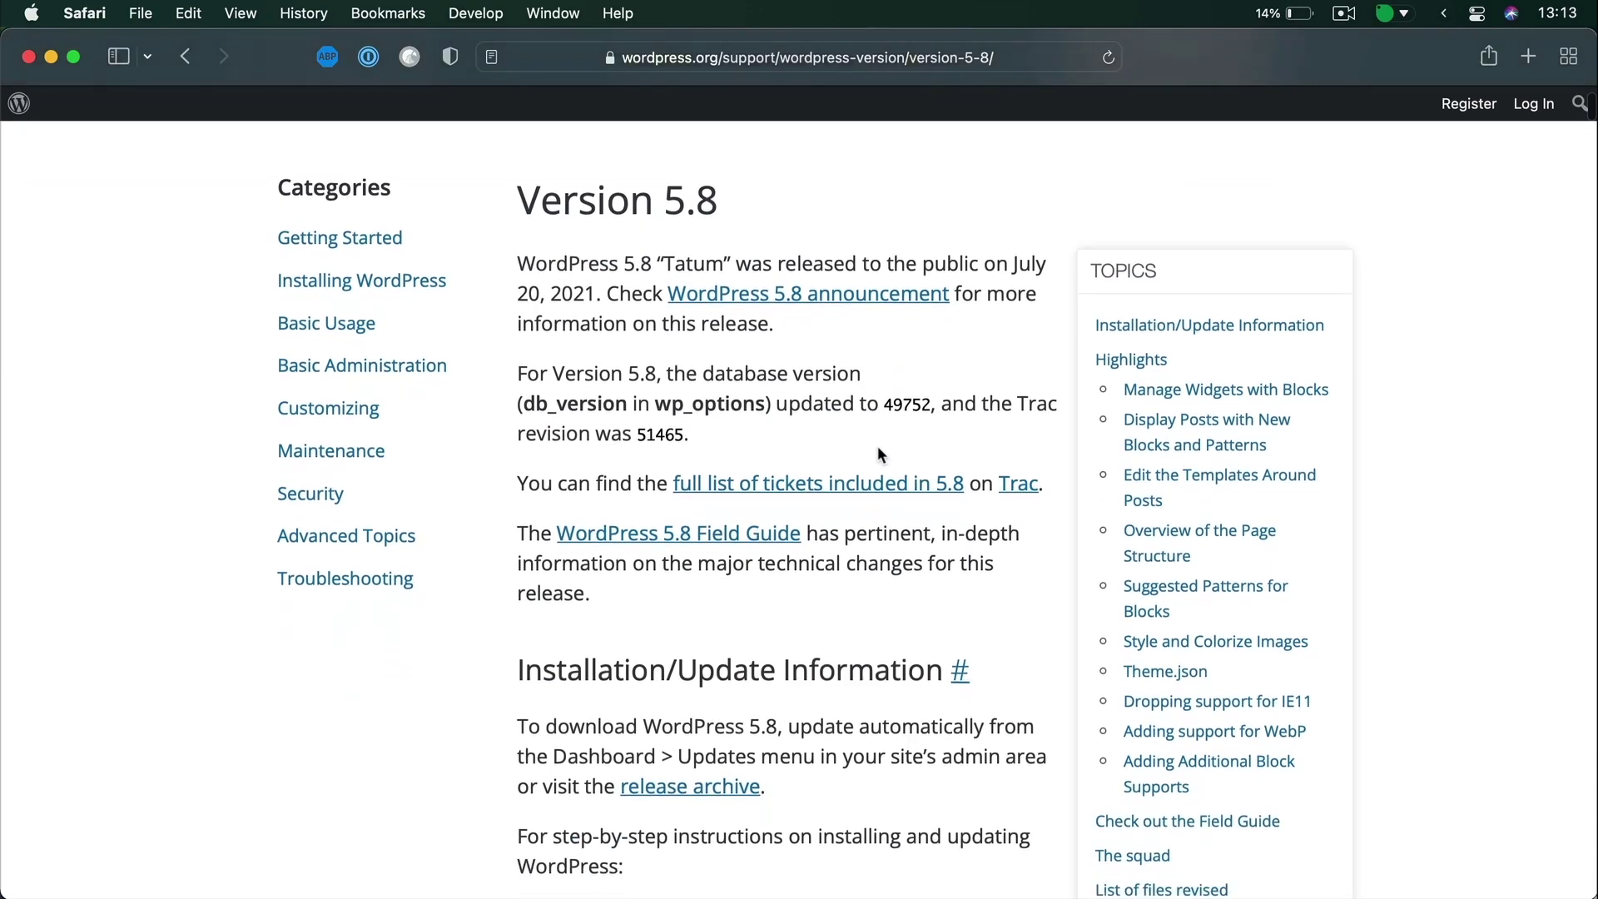
click(1221, 731)
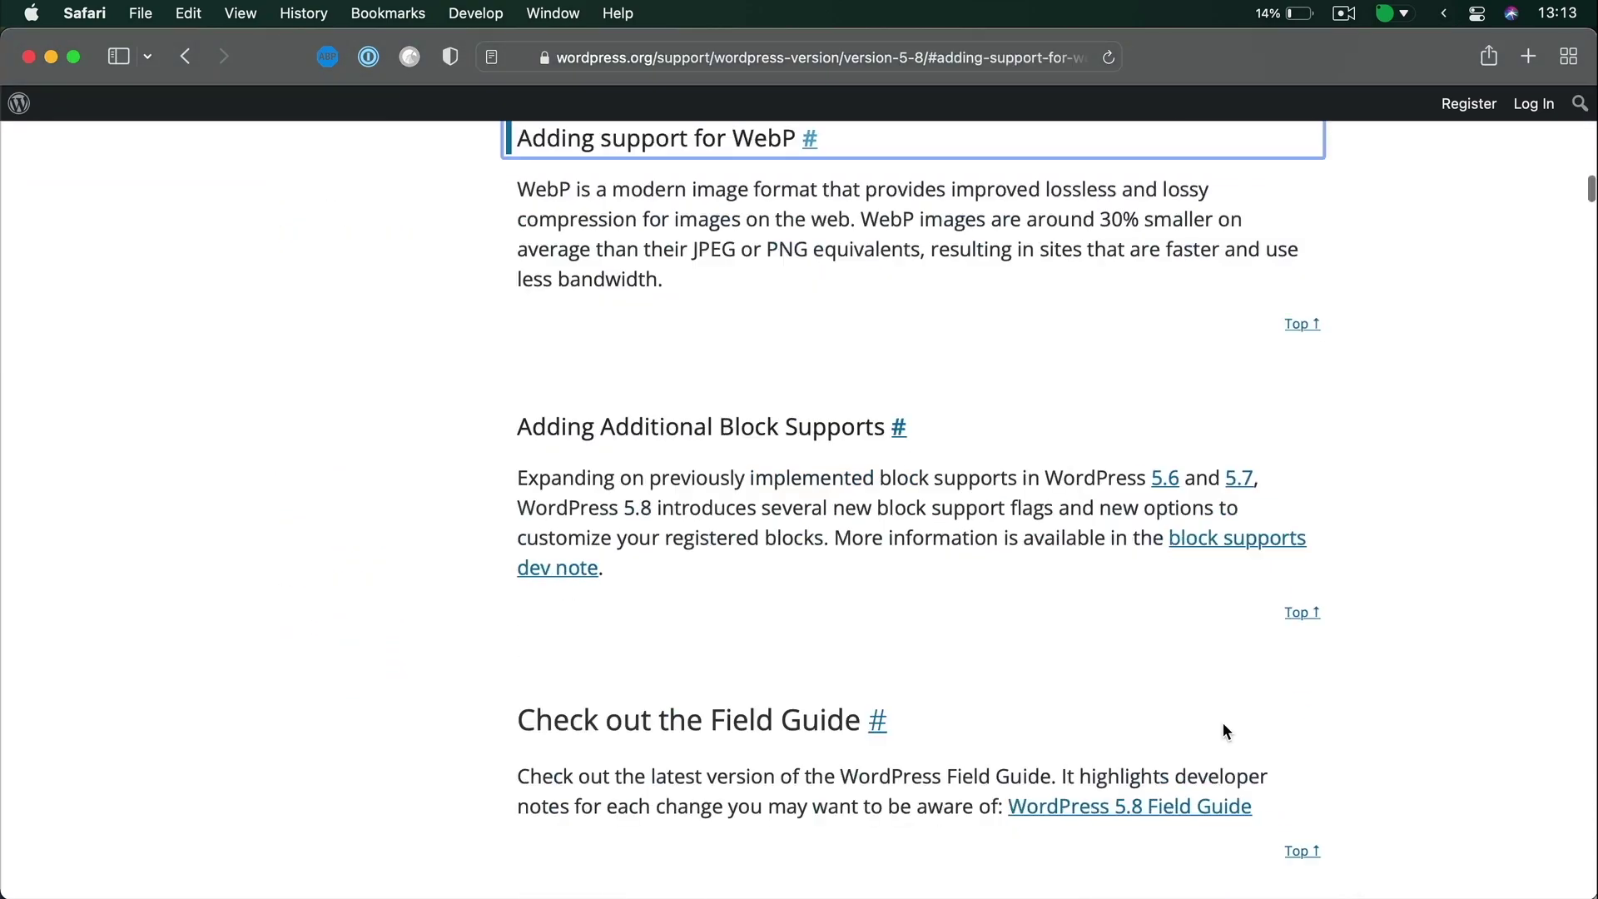
triple_click(907, 214)
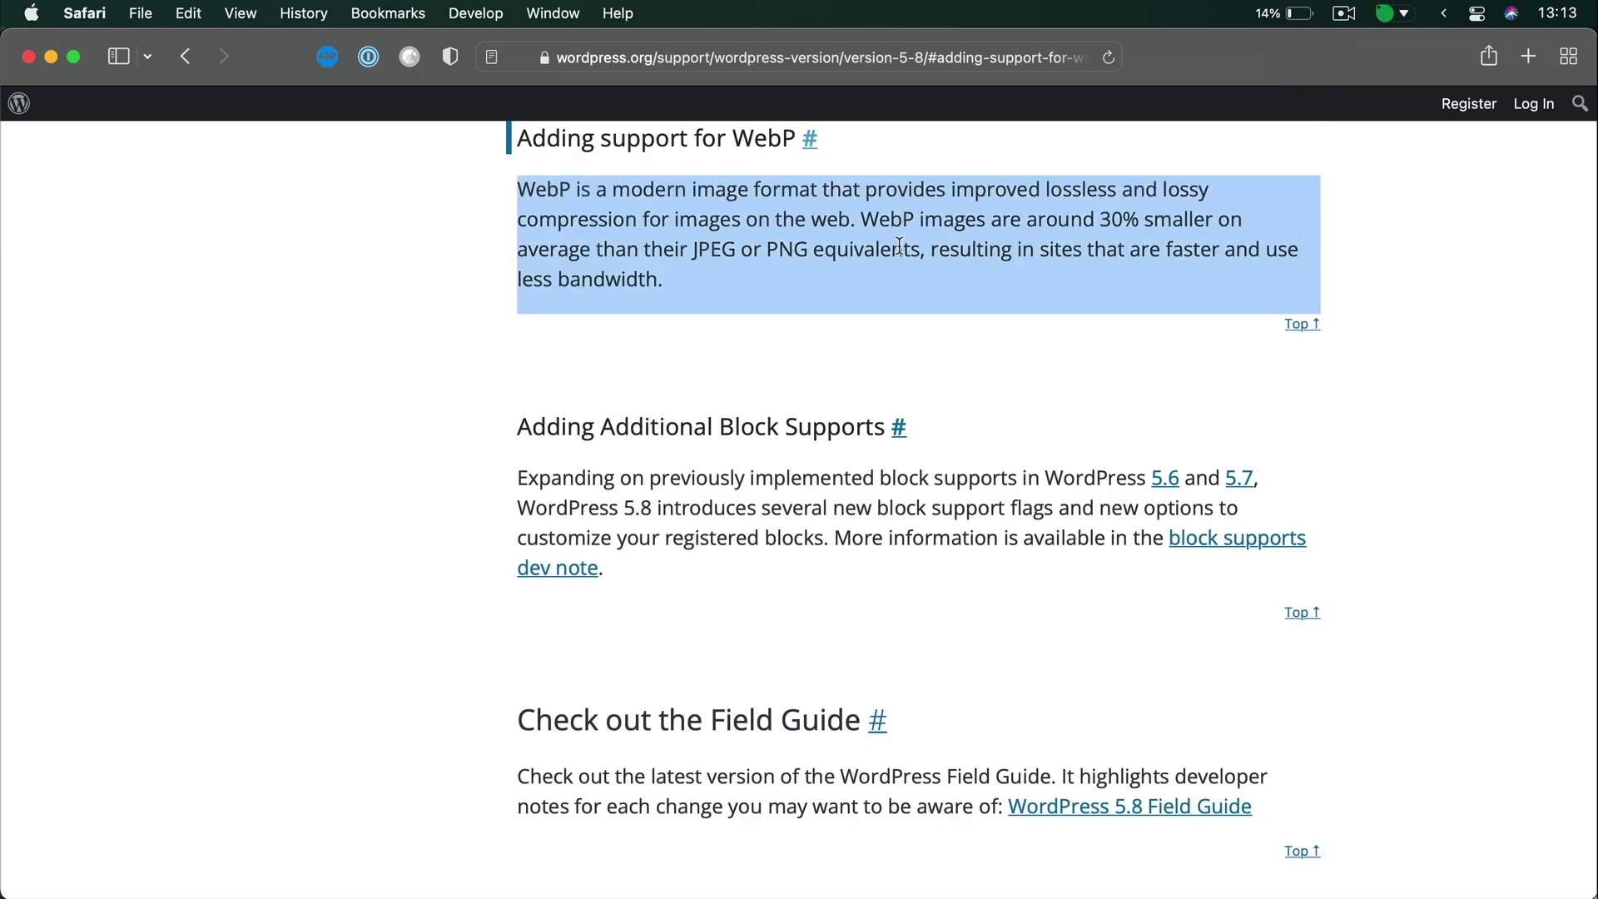
click(879, 348)
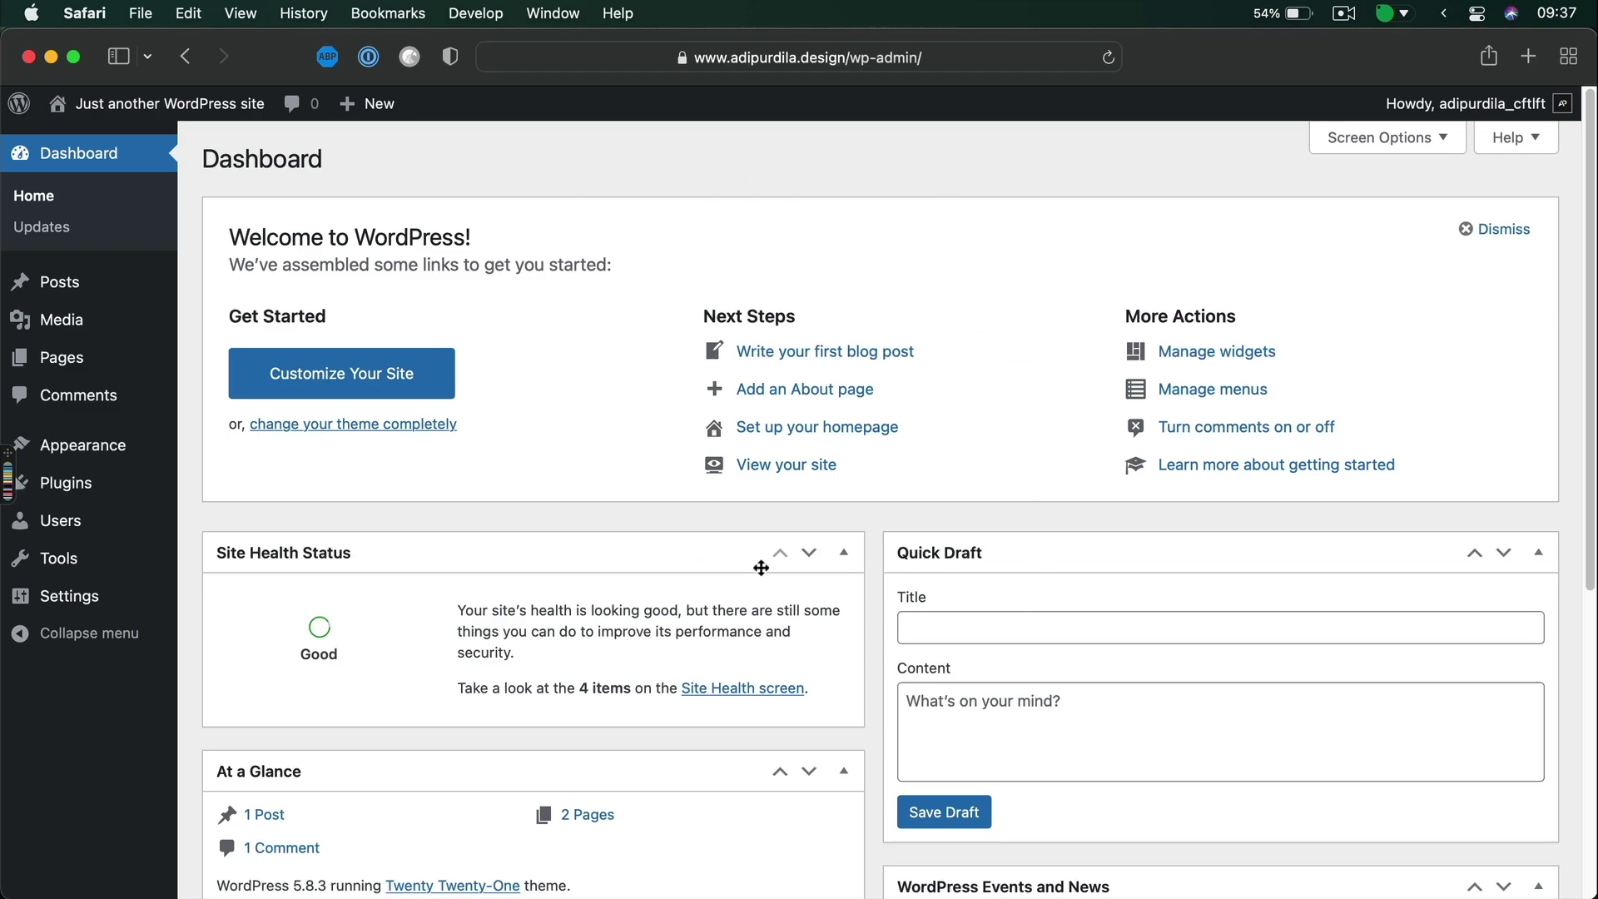
Check the WordPress version on the dashboard and upload mountain.webp to the media library
scroll(706, 428, down, 5)
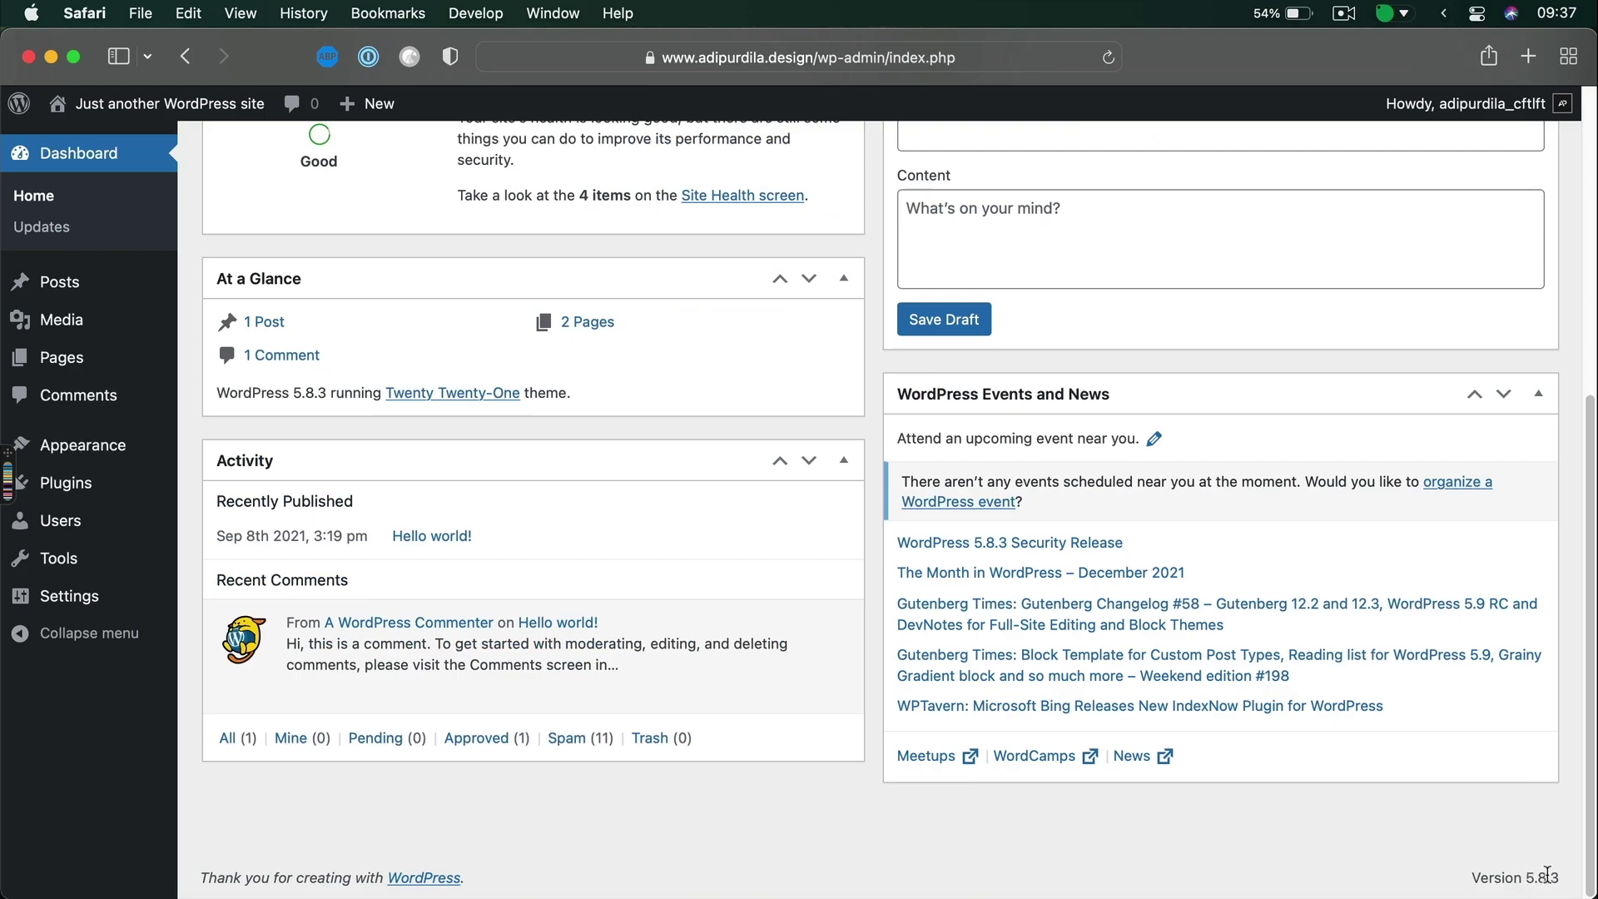
scroll(656, 562, up, 5)
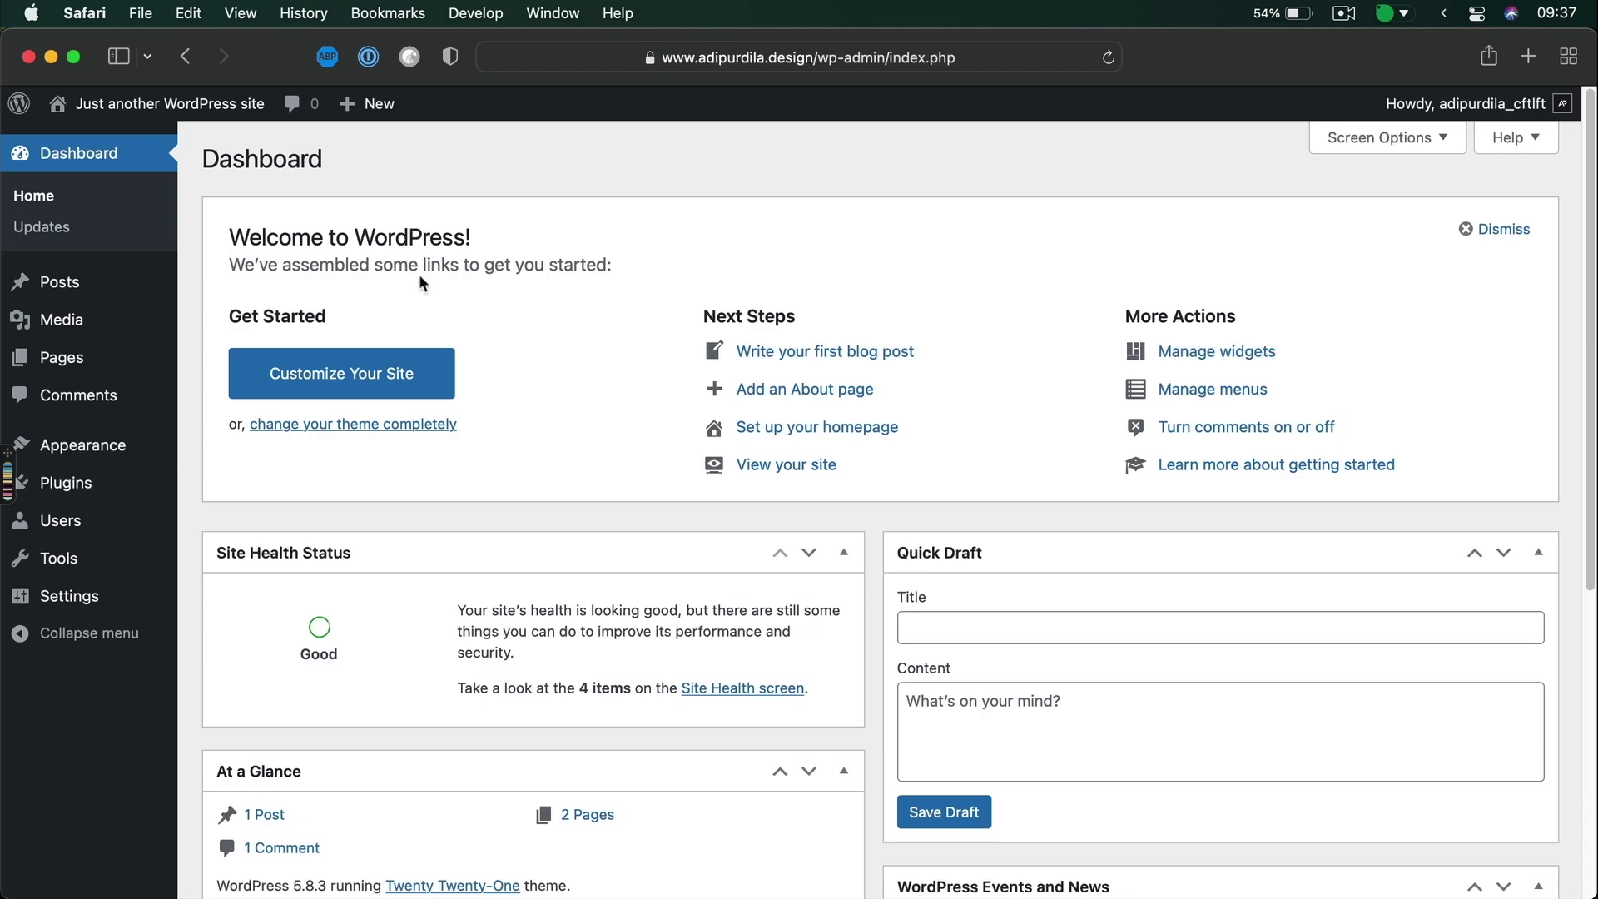
mouse_move(70, 342)
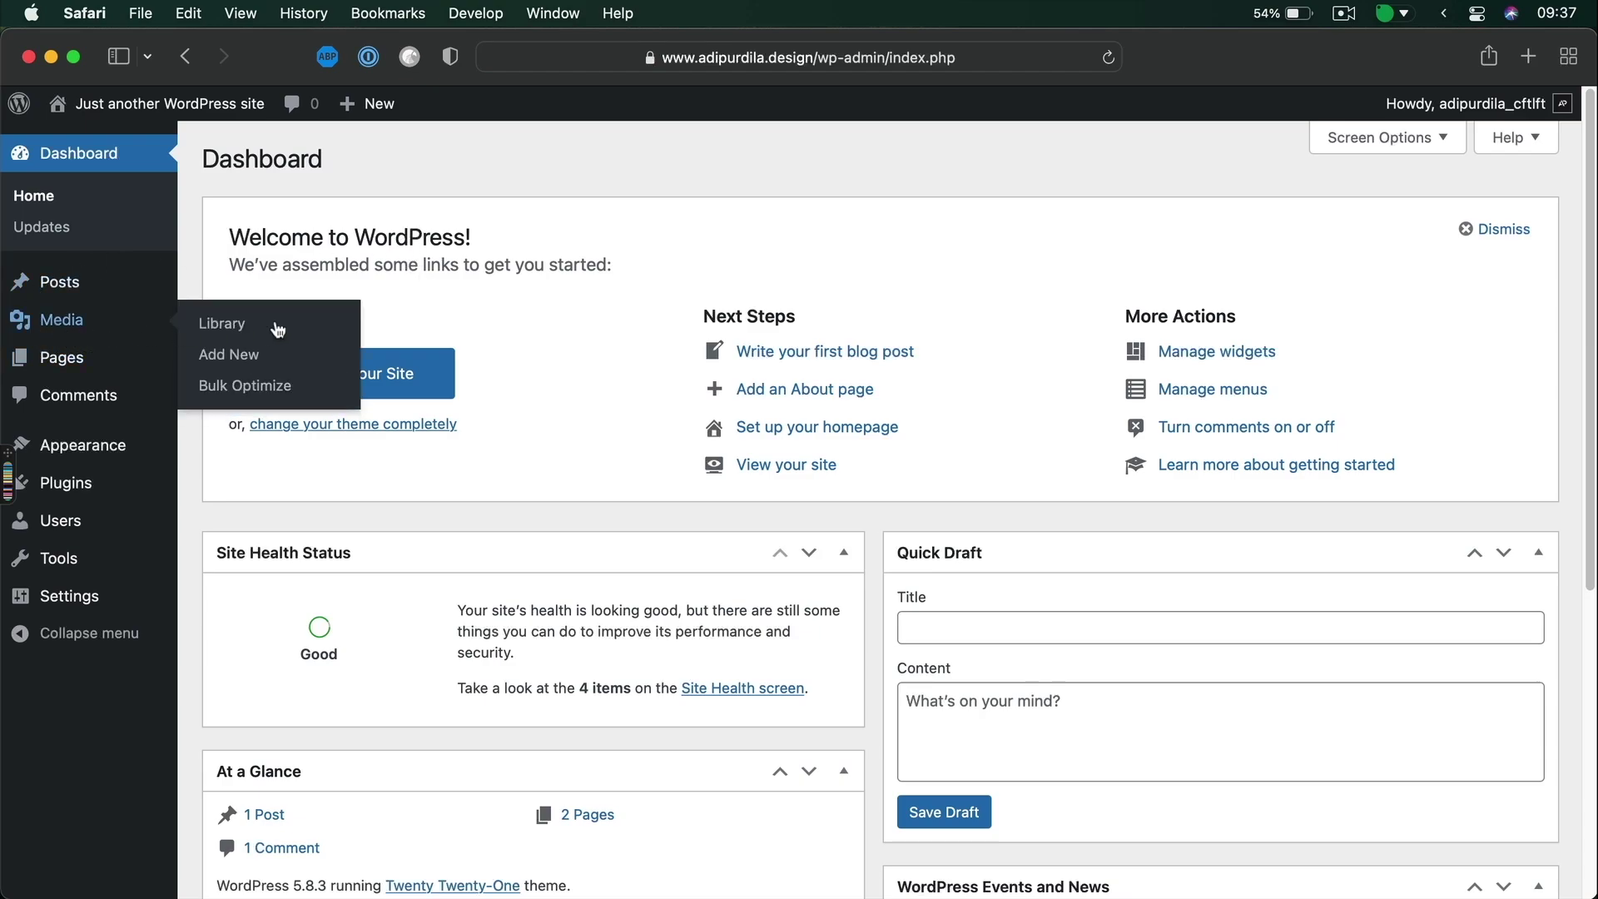
click(268, 358)
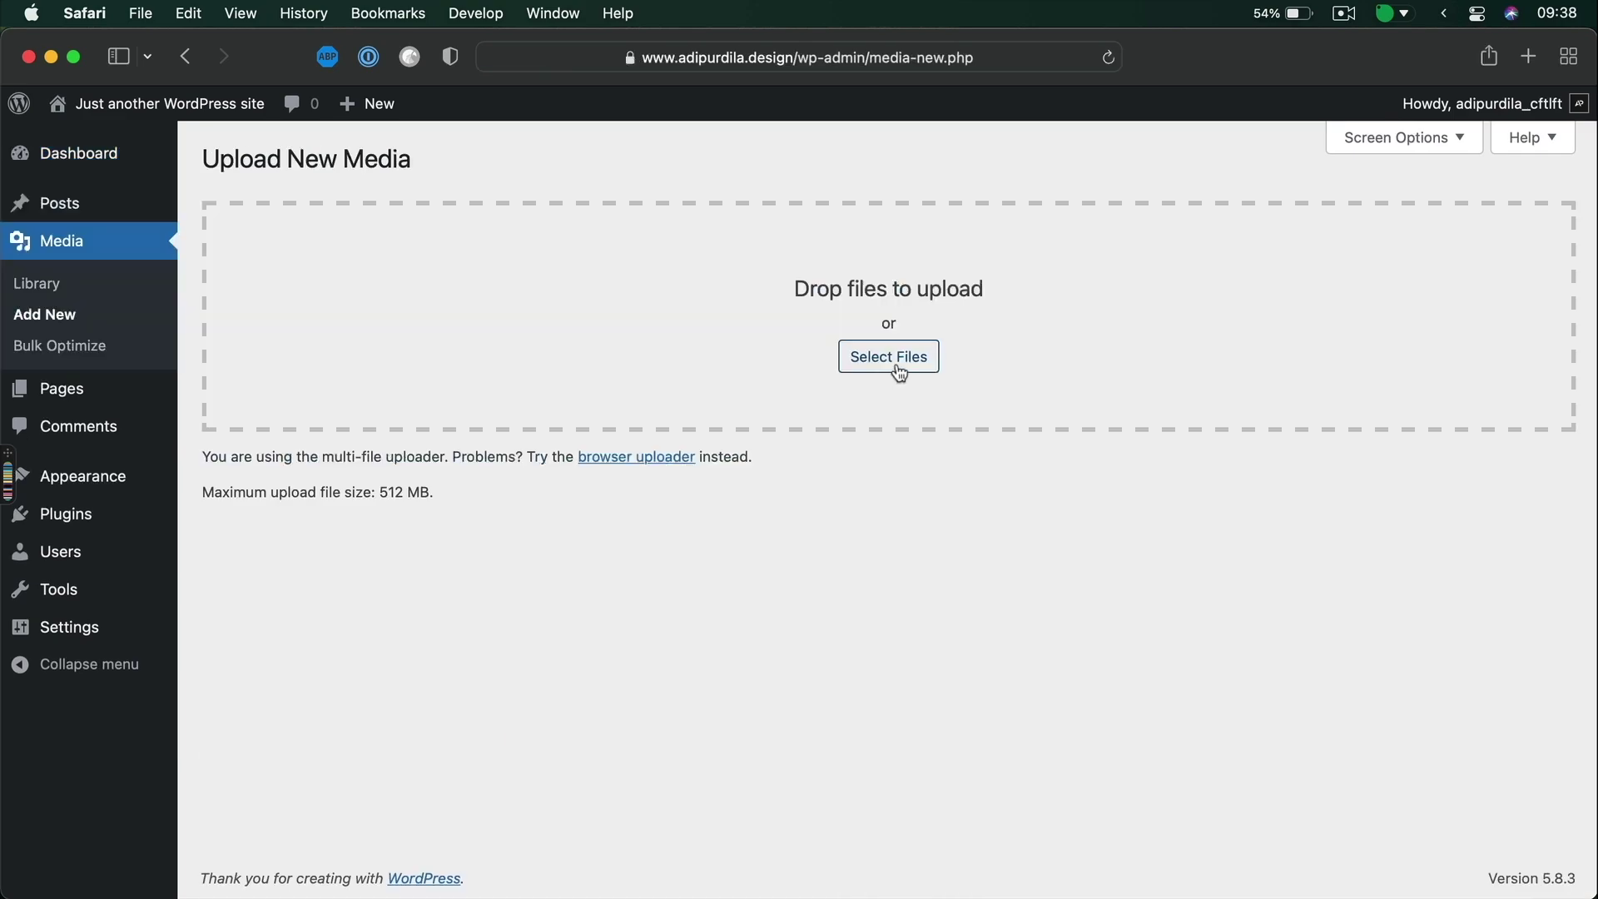
click(899, 374)
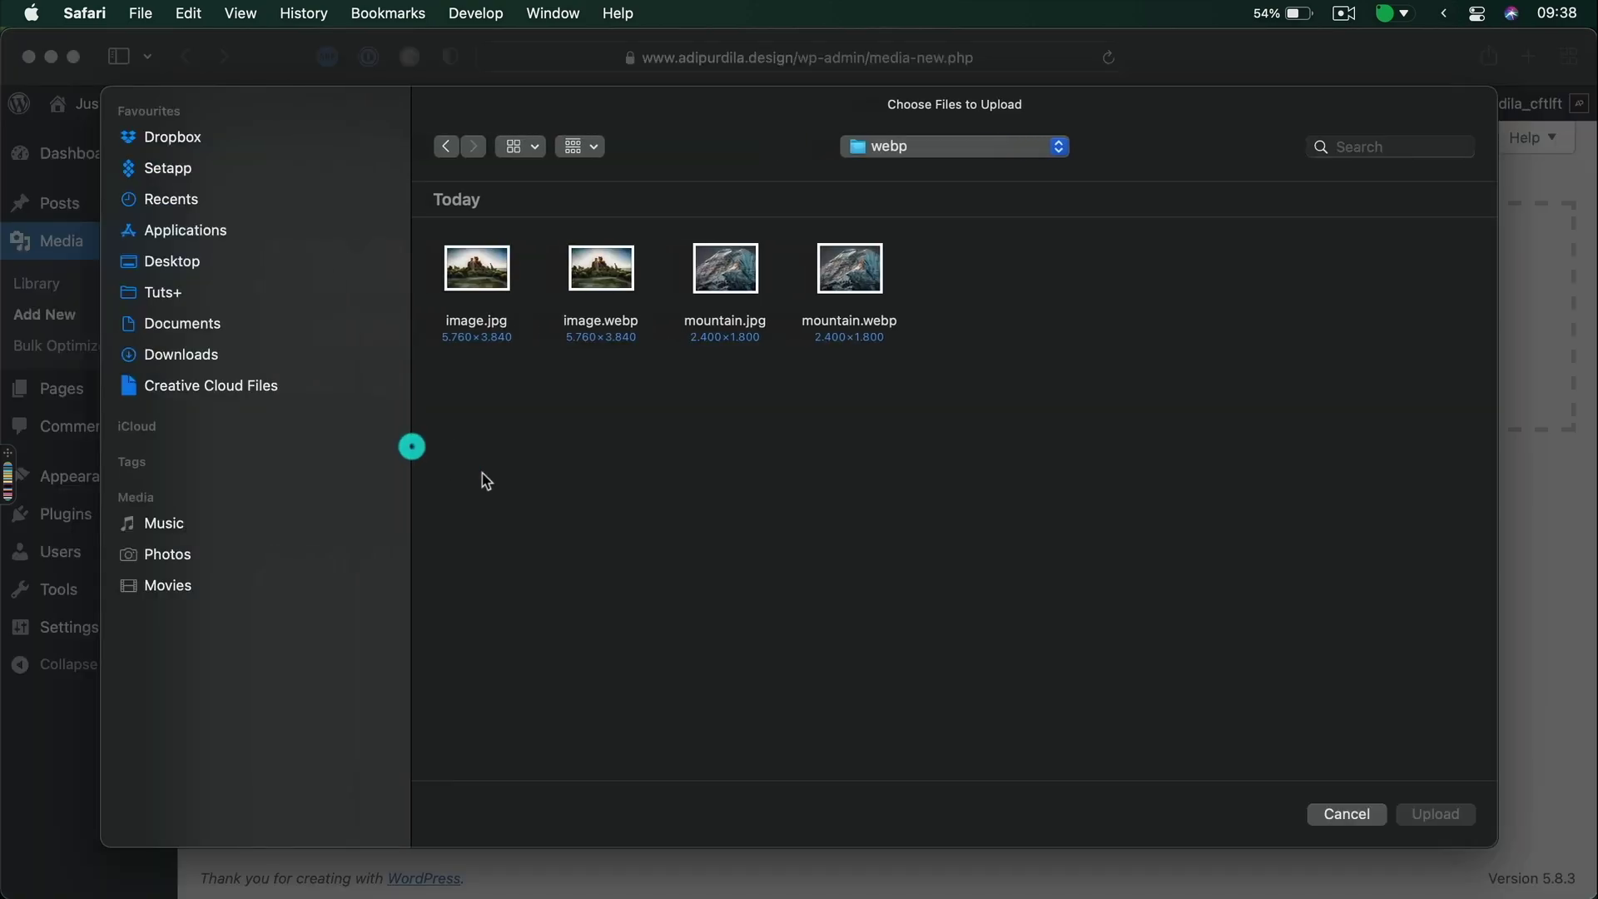
click(850, 271)
click(1450, 816)
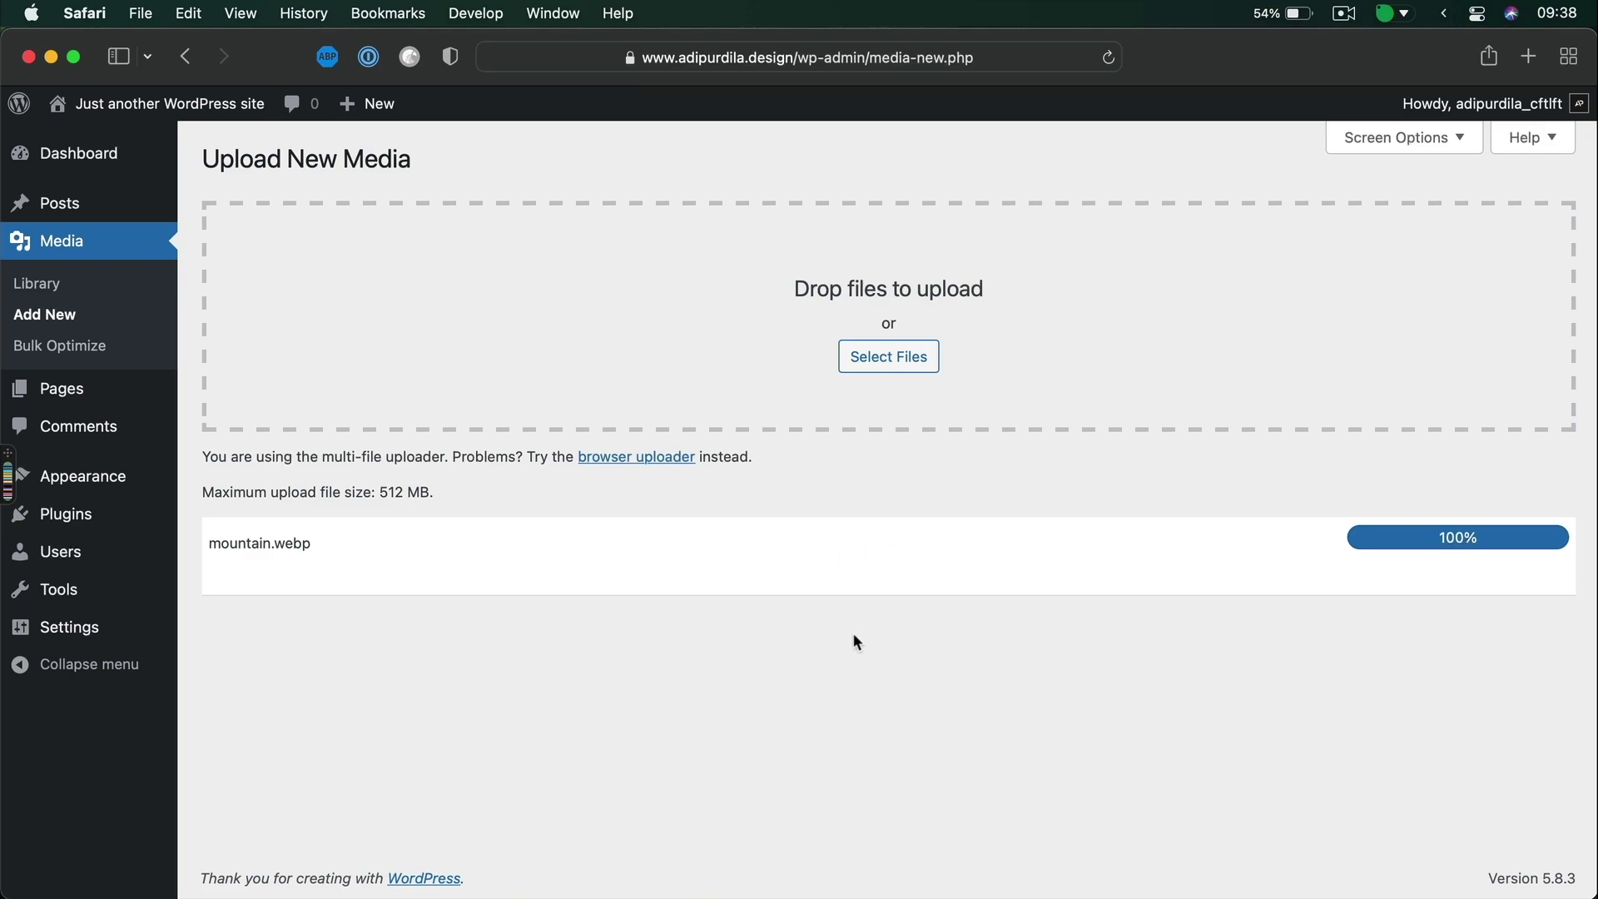
Open the "Hello world!" post for editing and add an Image block below its paragraph
mouse_move(109, 208)
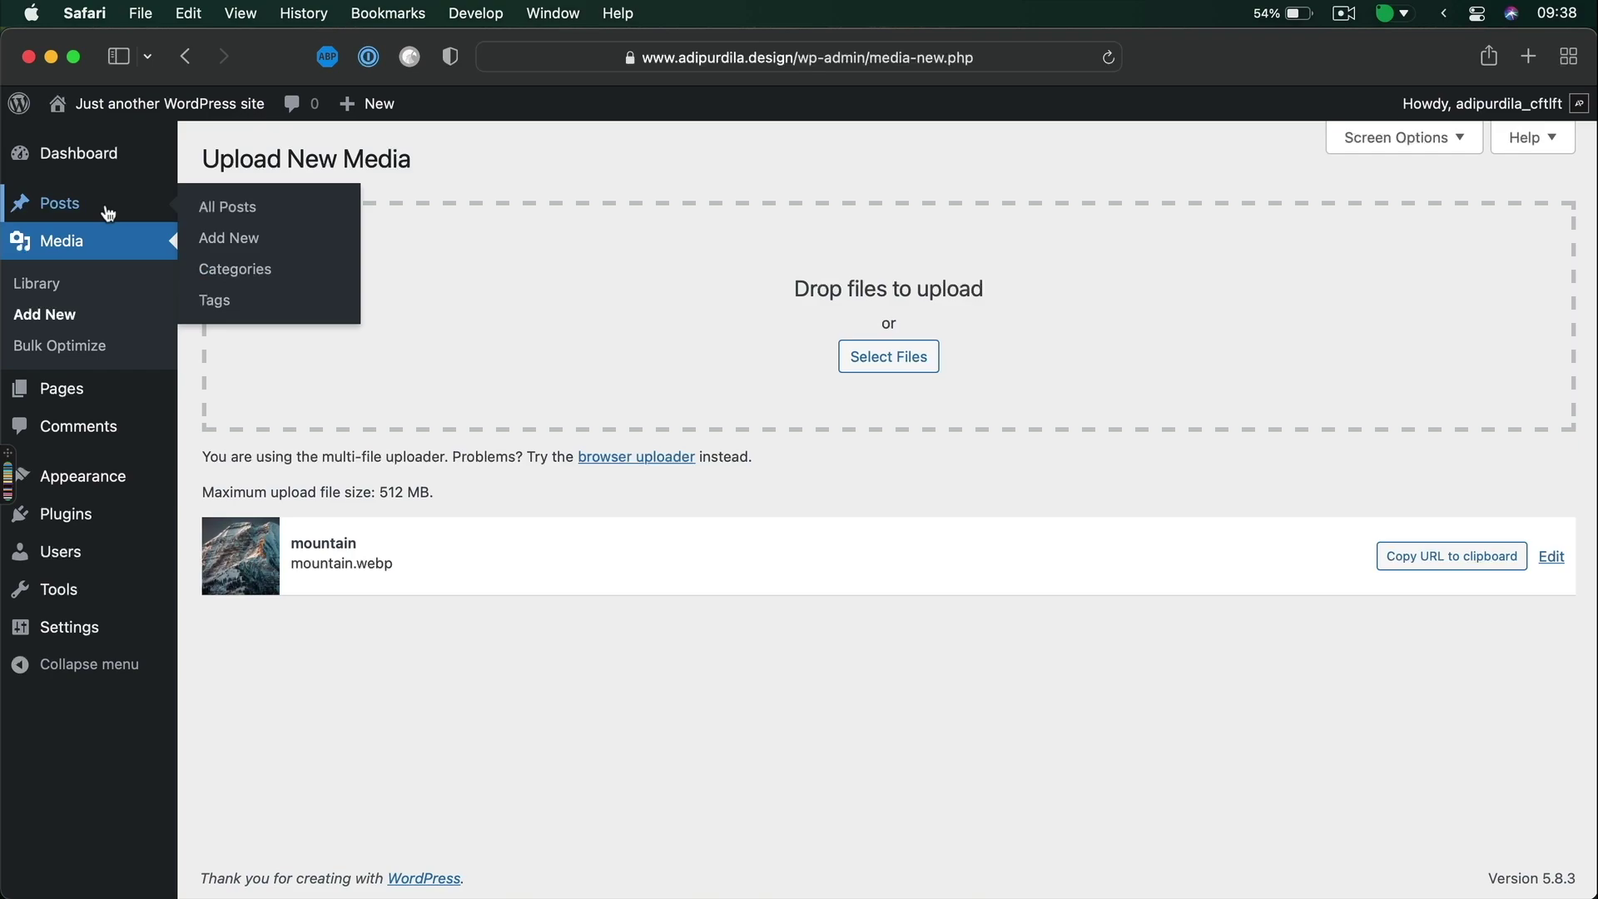
click(271, 208)
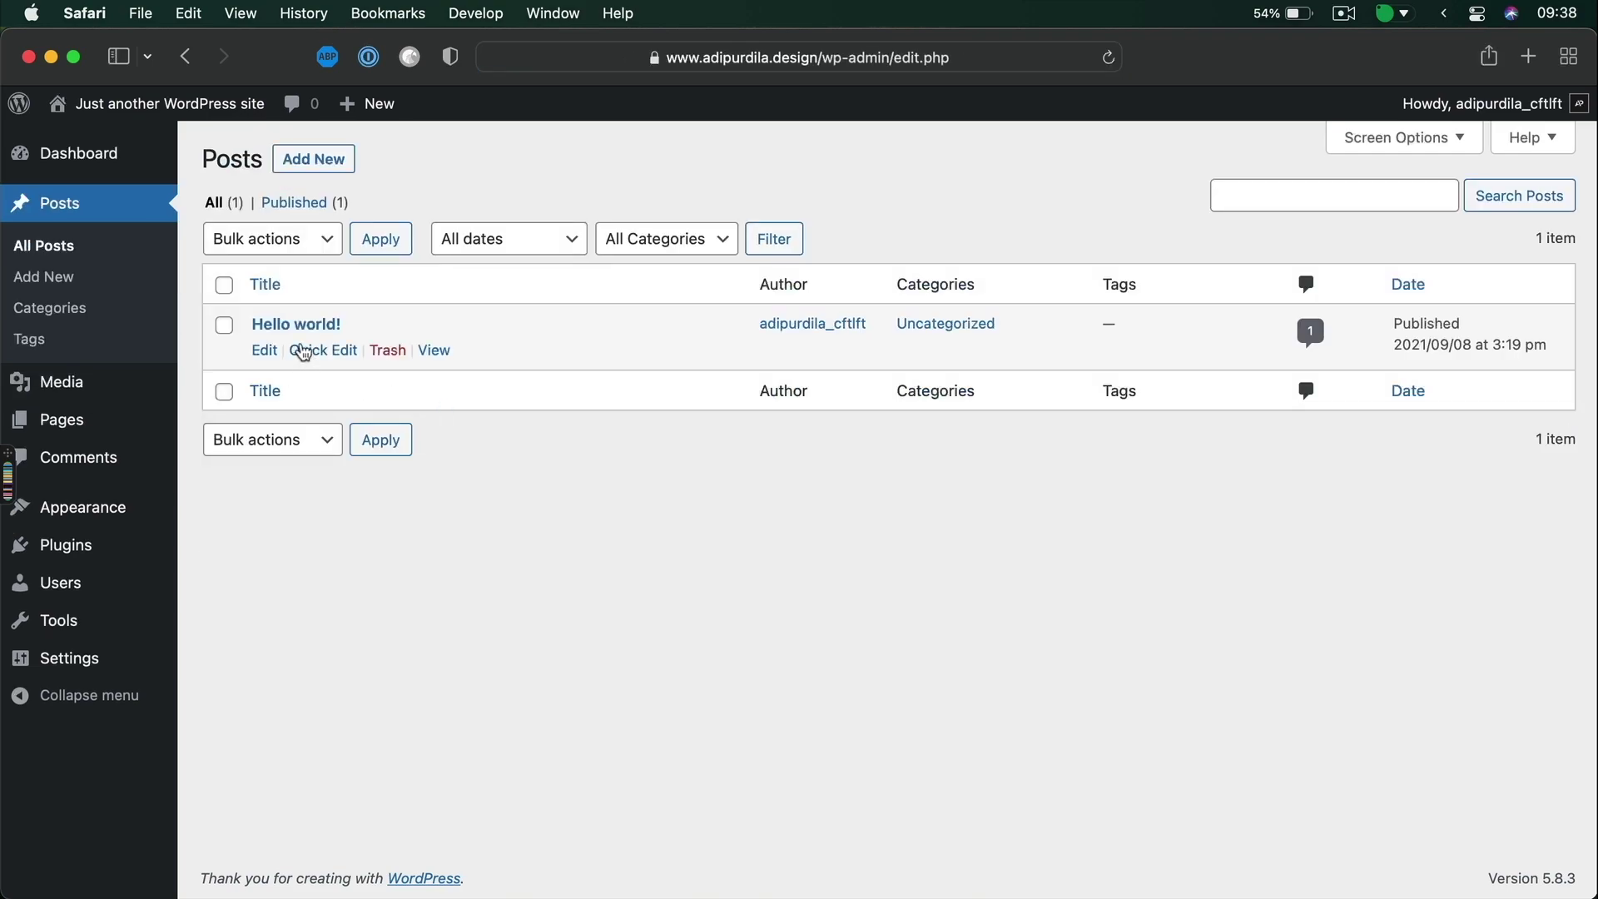
click(304, 324)
click(404, 547)
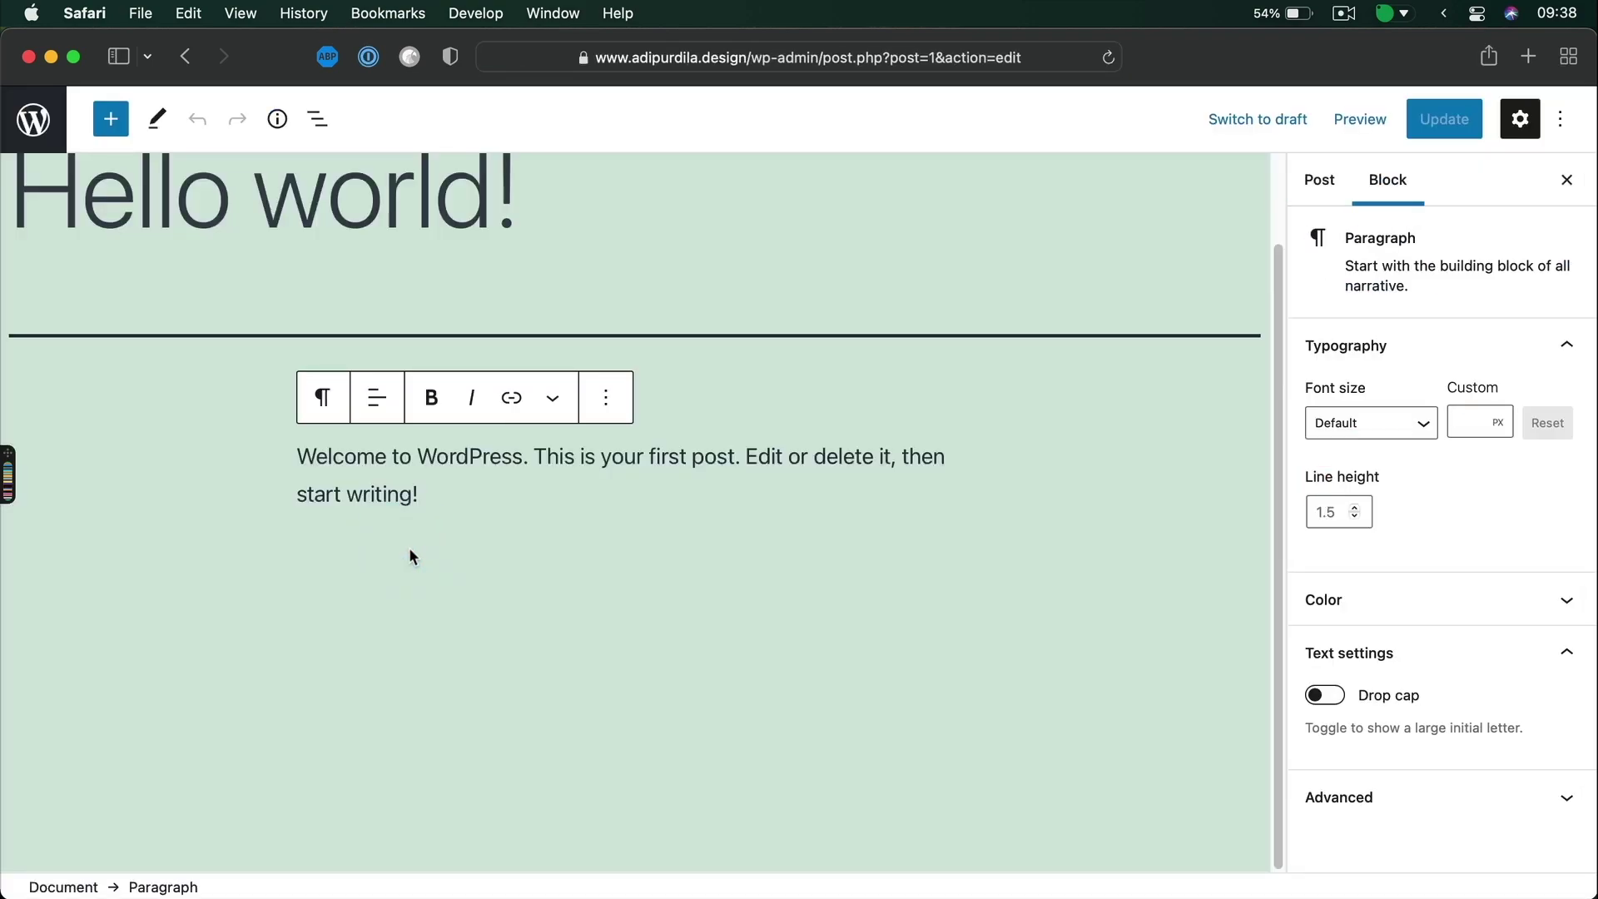
key(Return)
text(/)
key(Return)
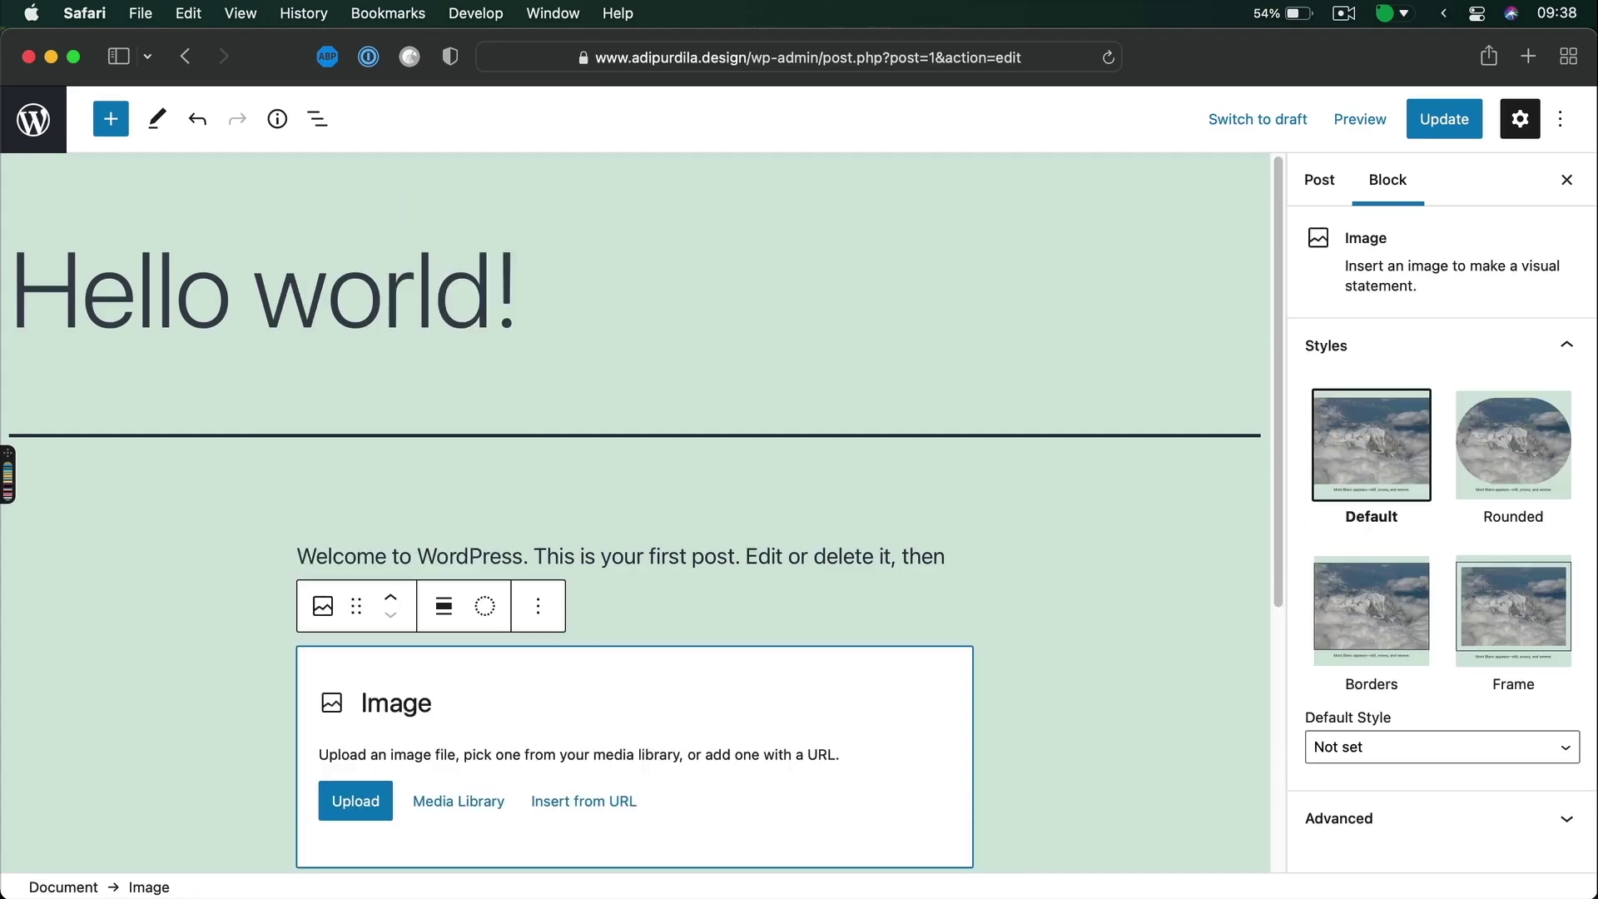
Insert mountain.webp from the media library into the Image block and update the post
click(472, 803)
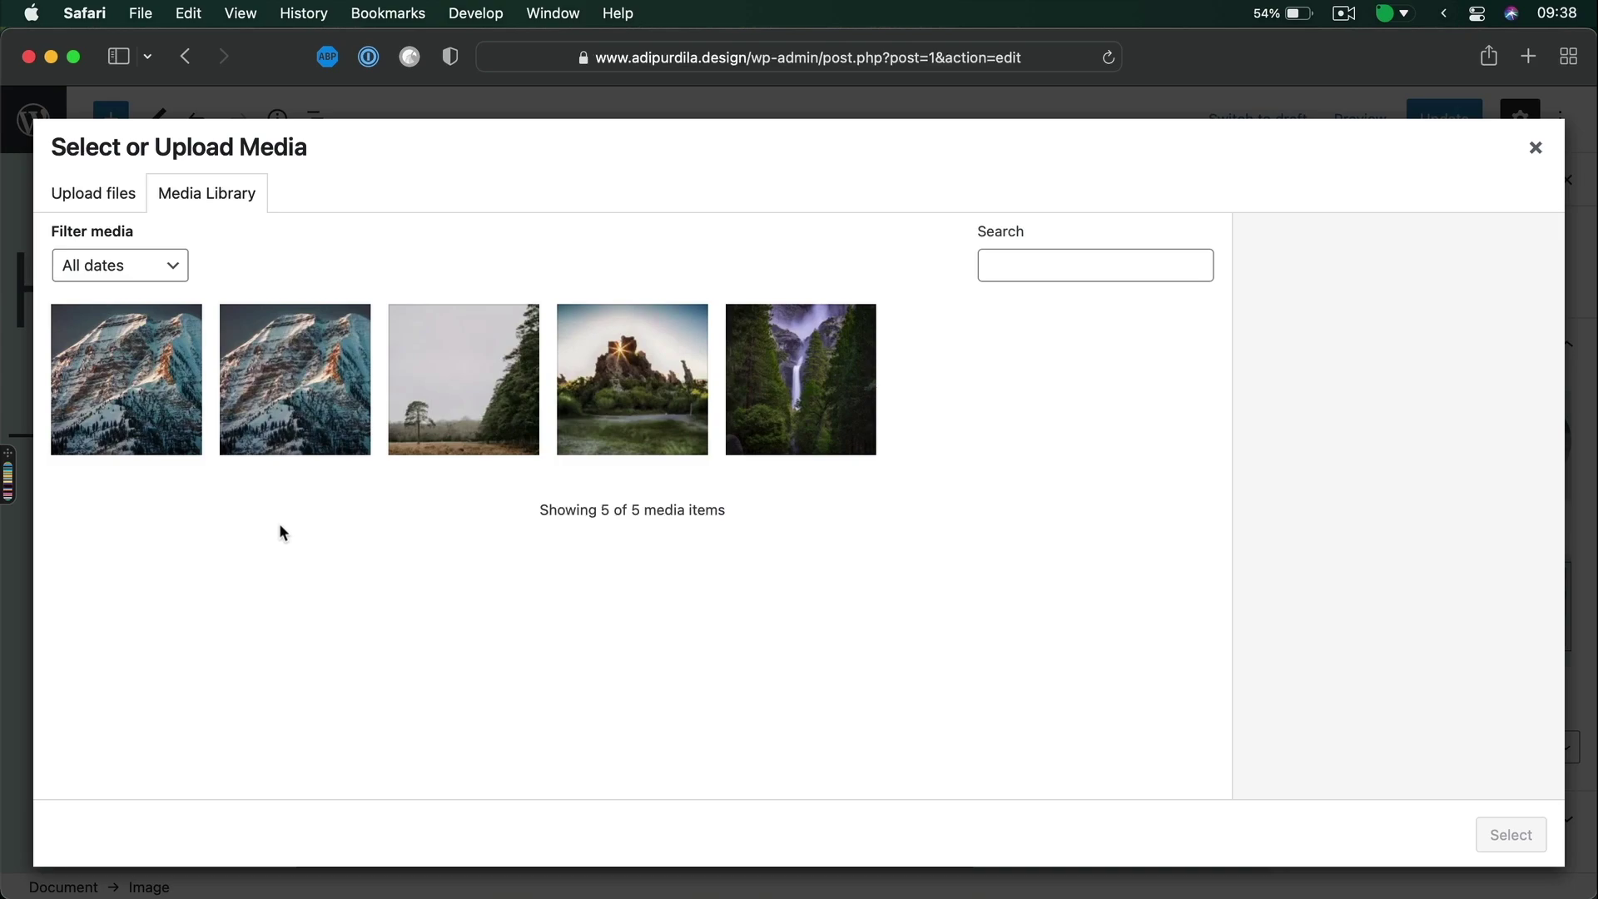
click(115, 388)
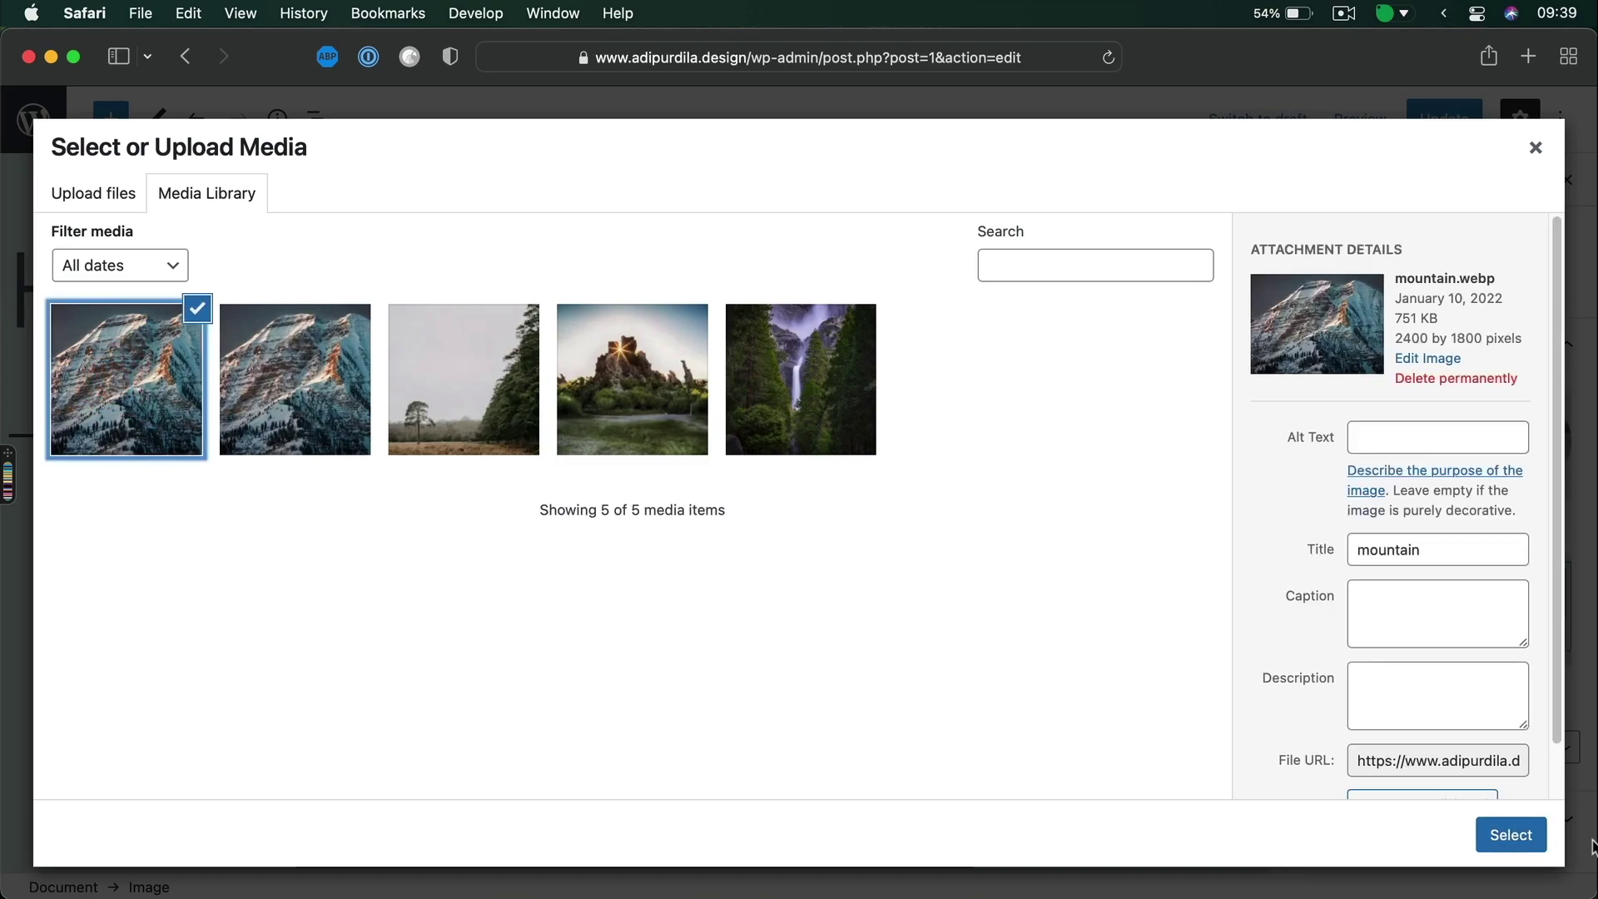
click(1520, 840)
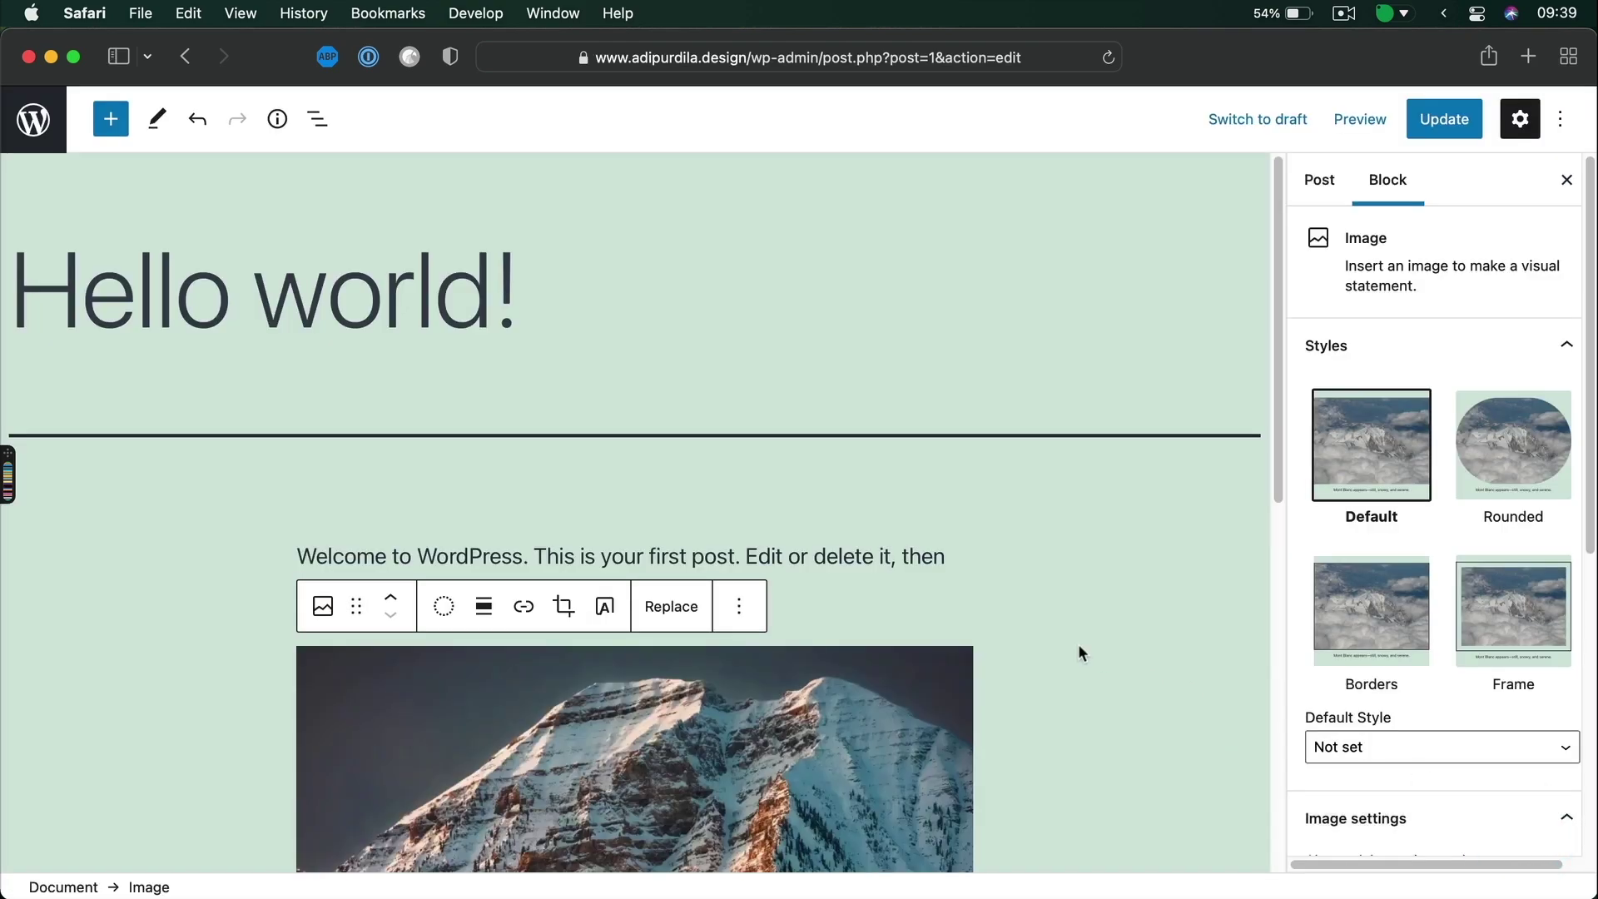
click(1446, 125)
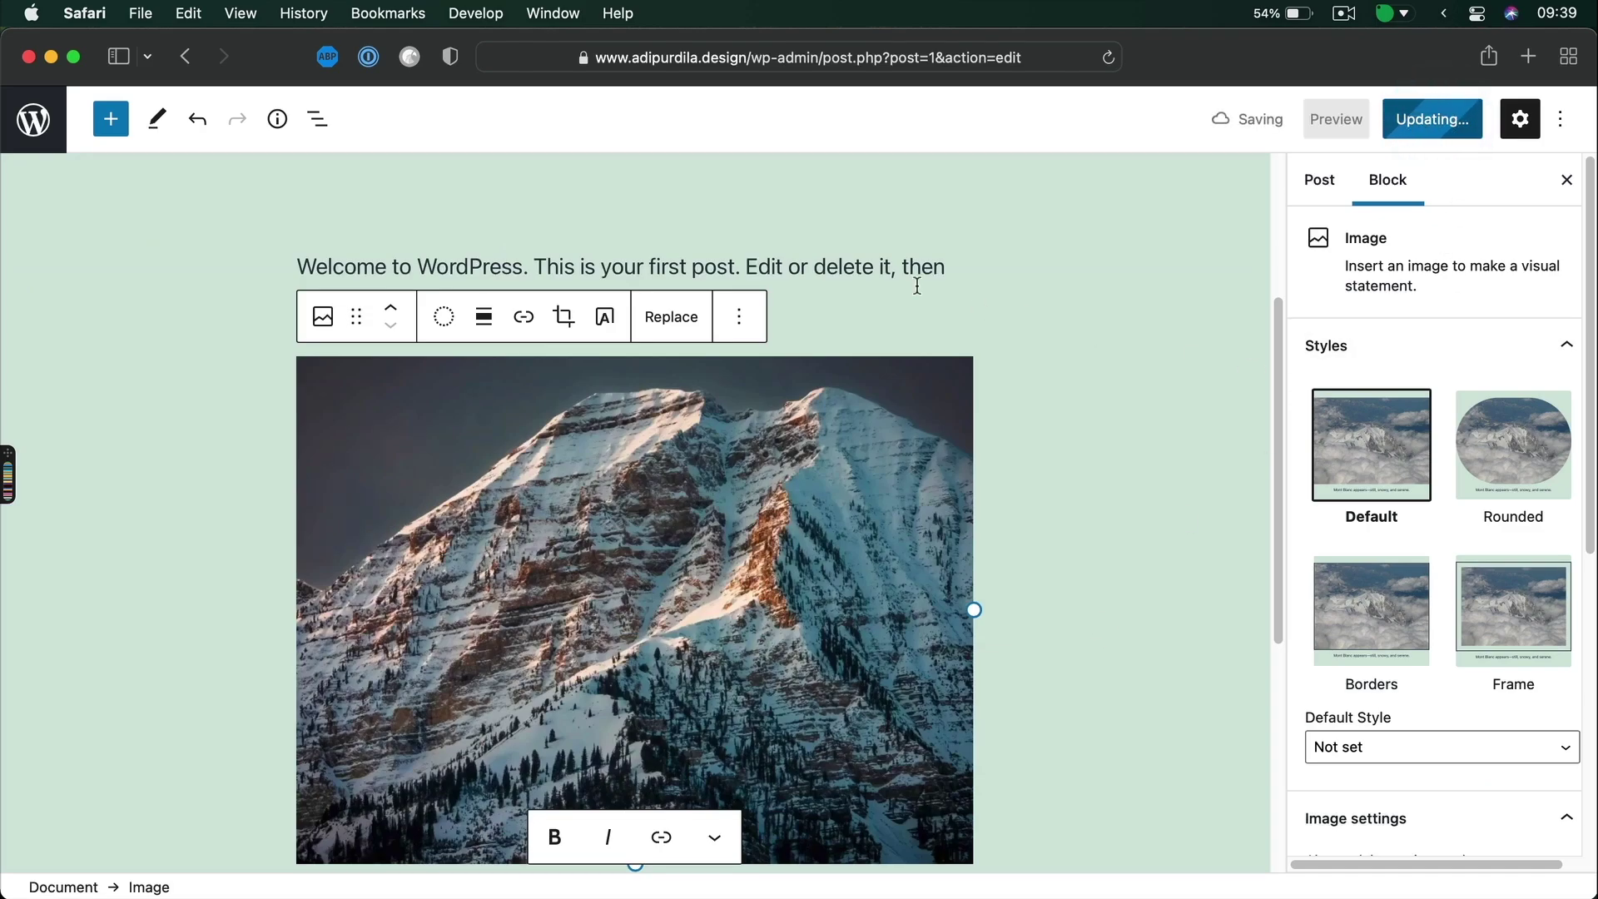
View the published "Hello world!" post and inspect the mountain image's HTML element to read its source file format
click(200, 829)
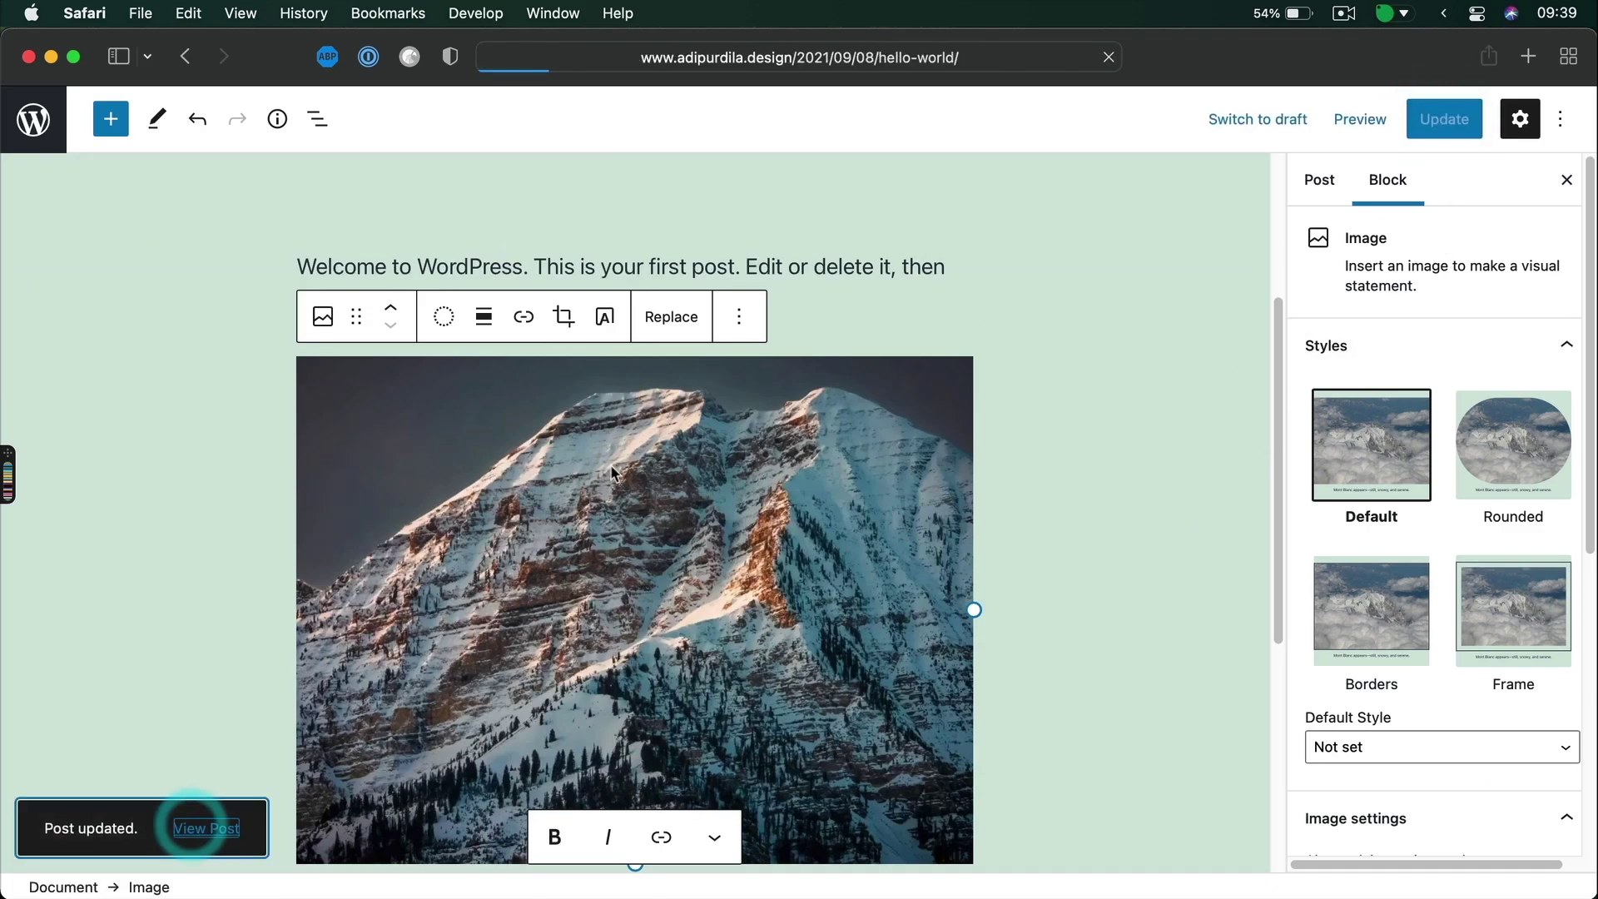
scroll(881, 453, down, 5)
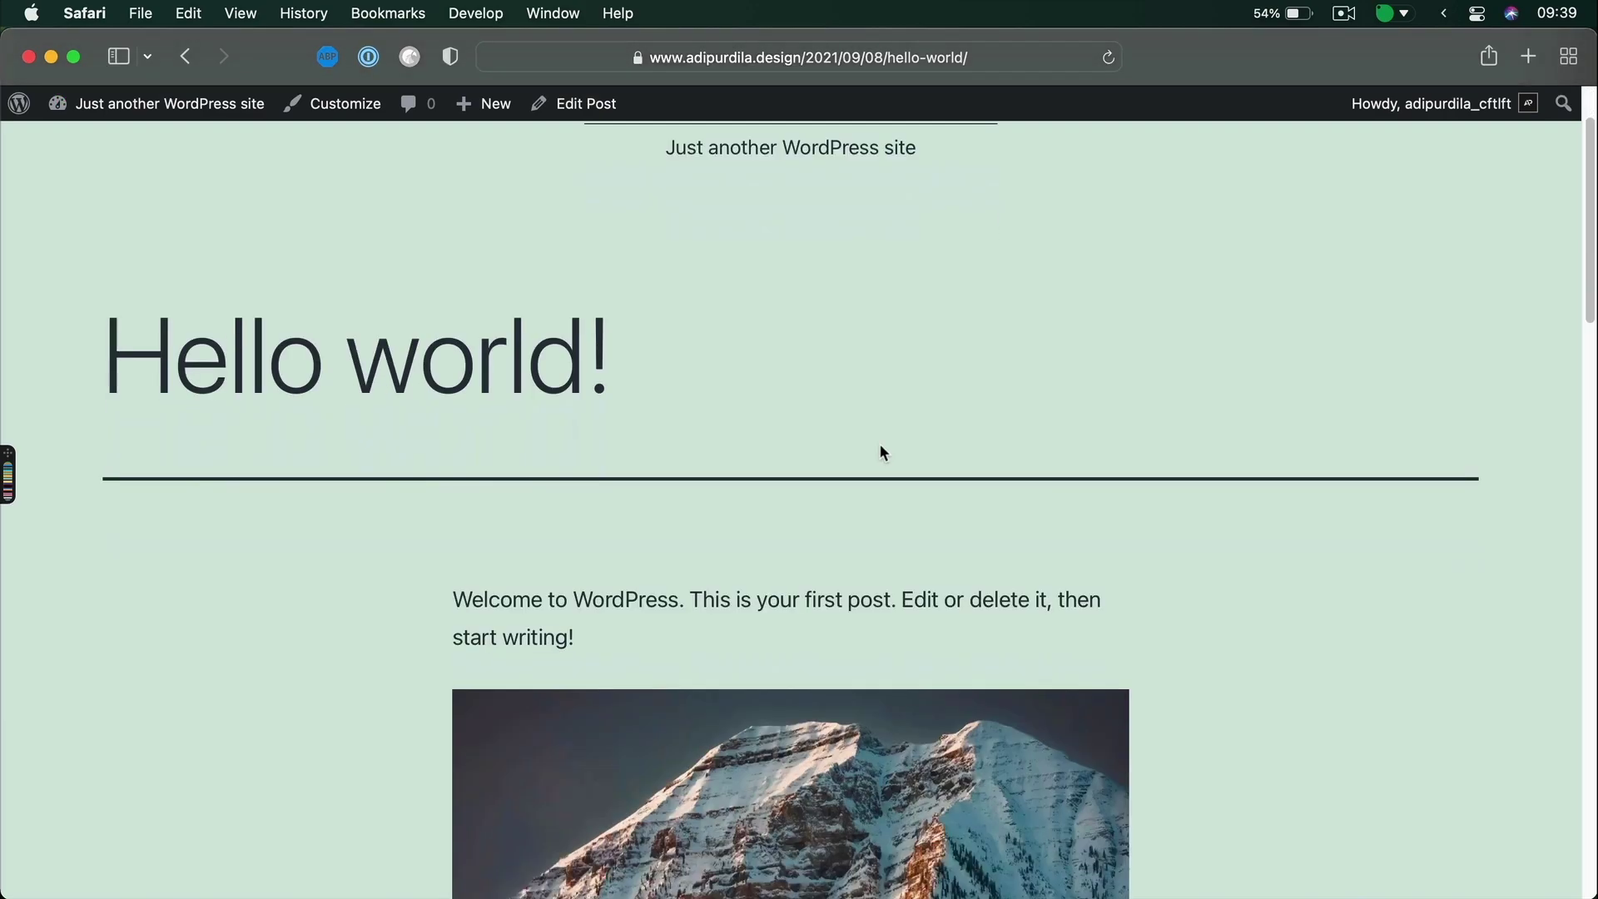
scroll(770, 558, down, 2)
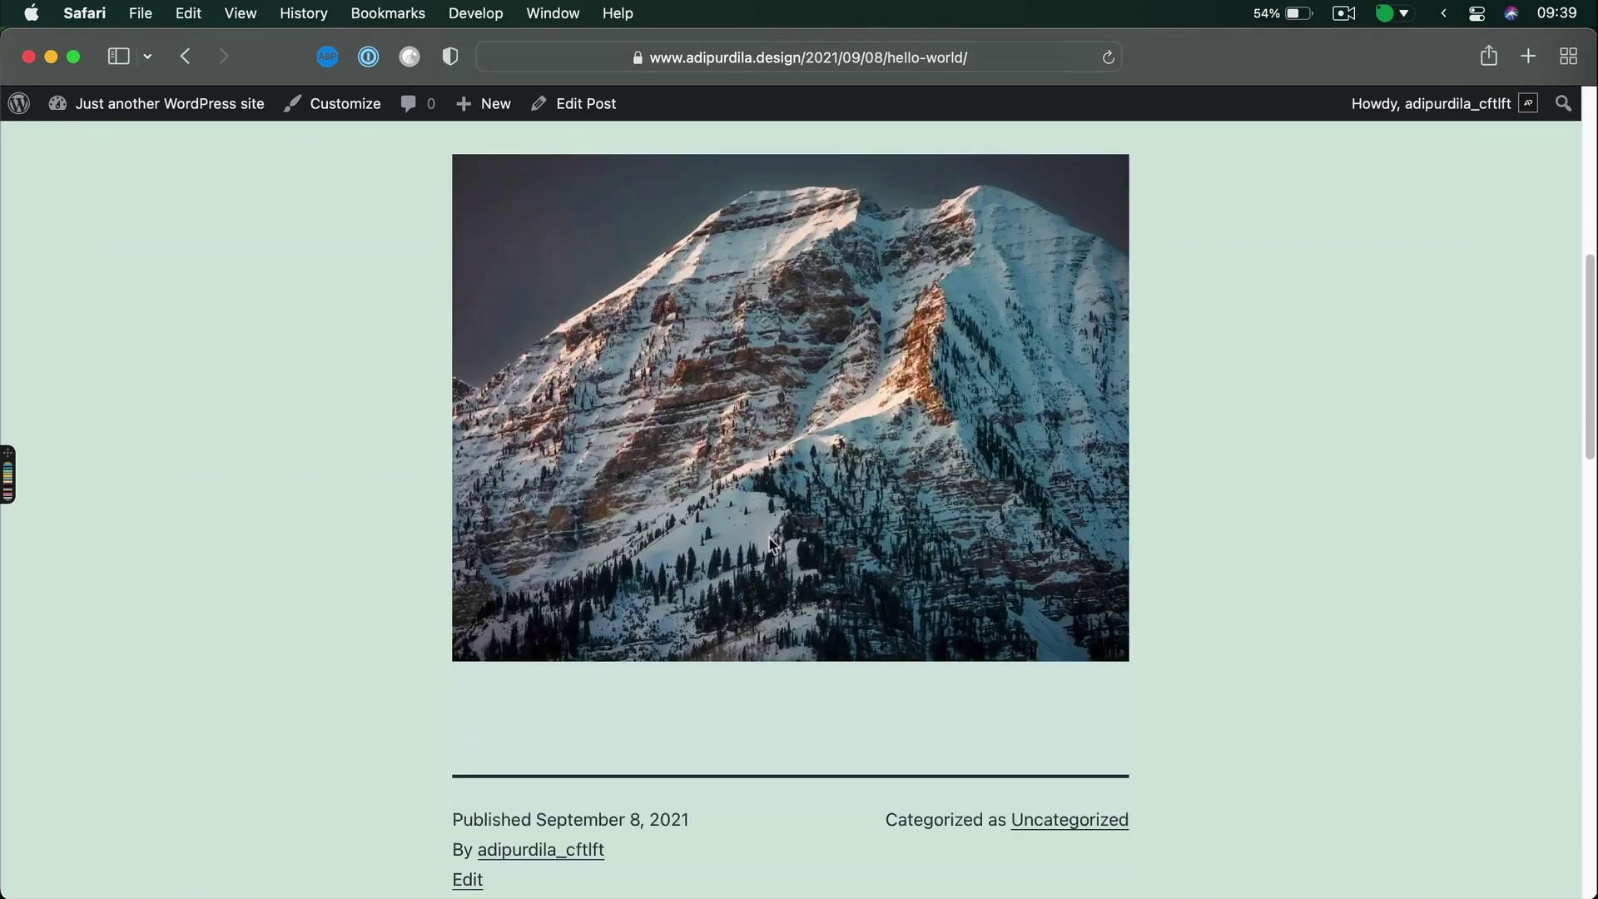
right_click(713, 327)
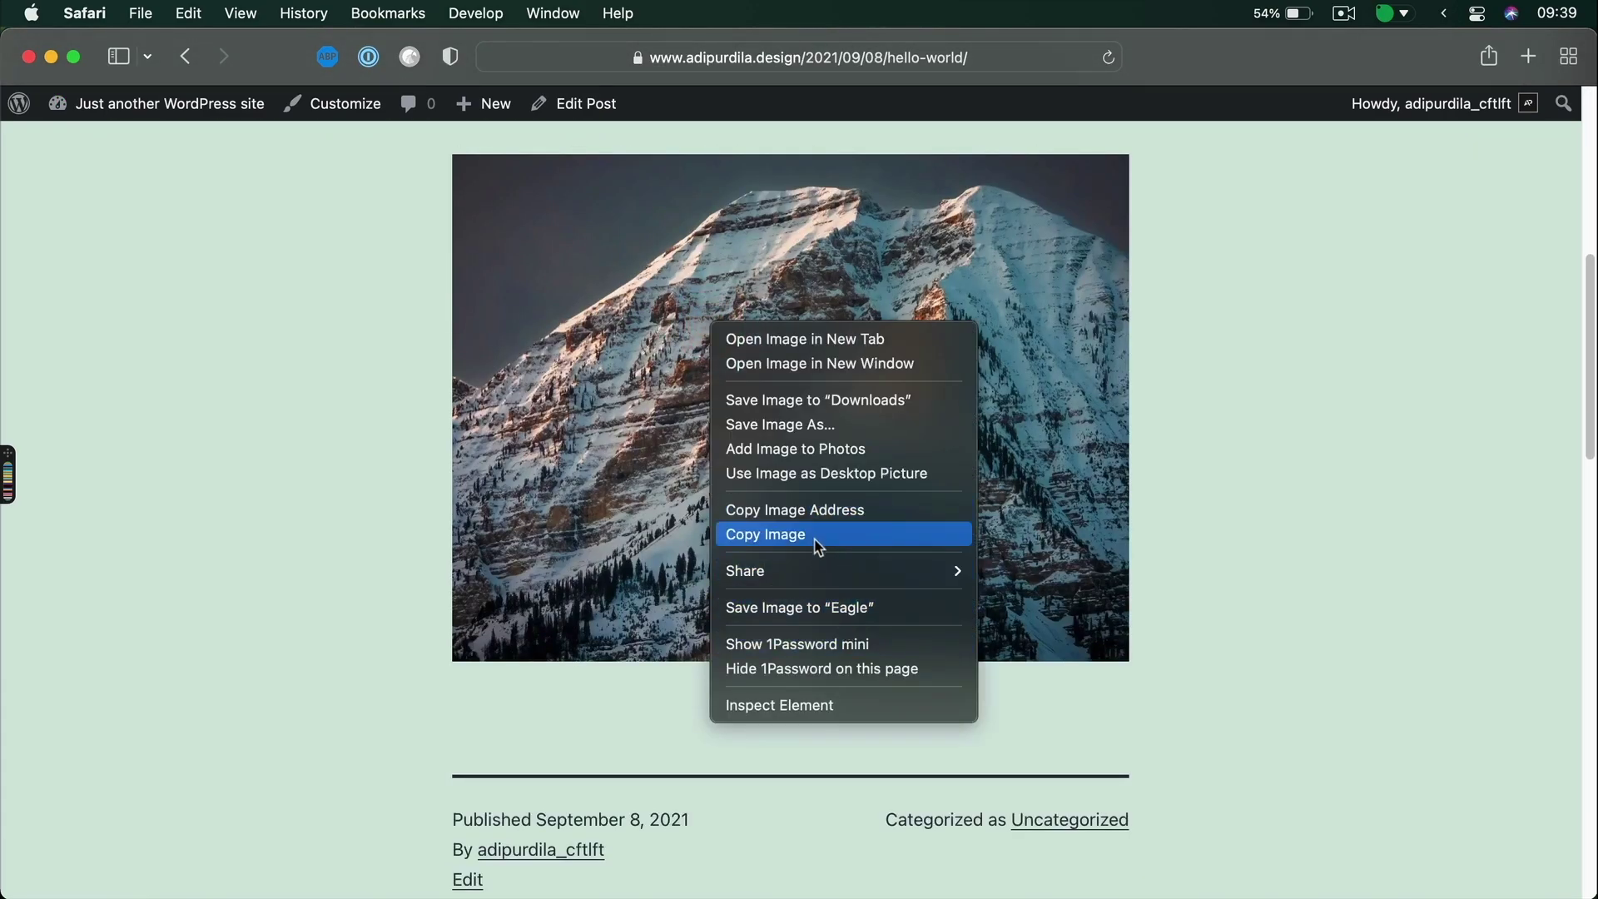
click(849, 701)
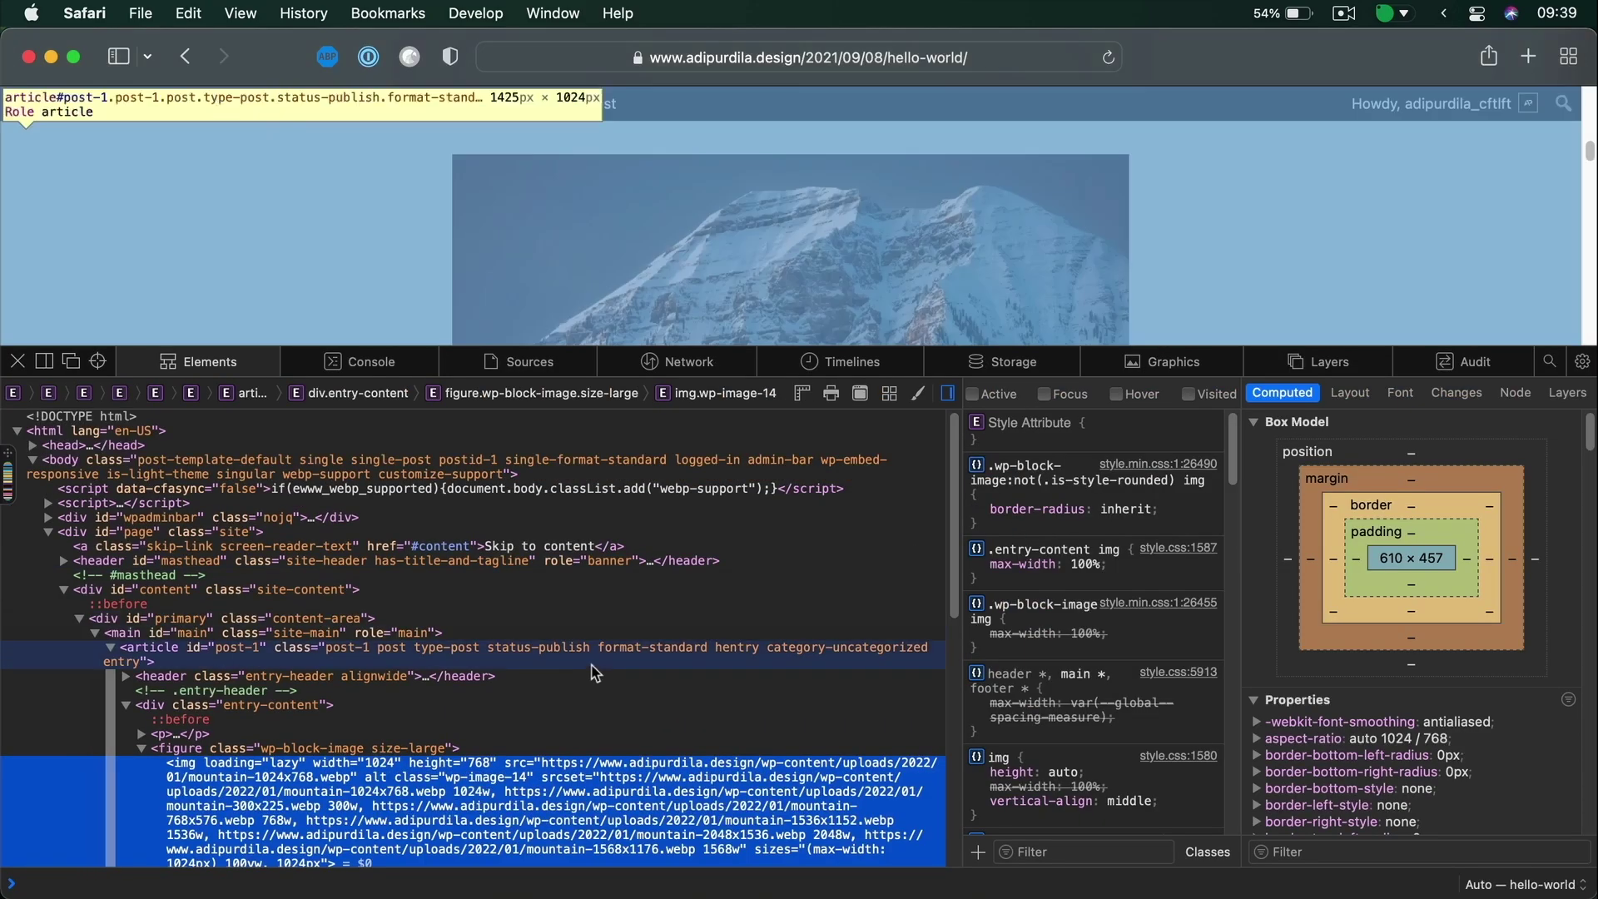
scroll(568, 691, down, 1)
scroll(568, 690, down, 1)
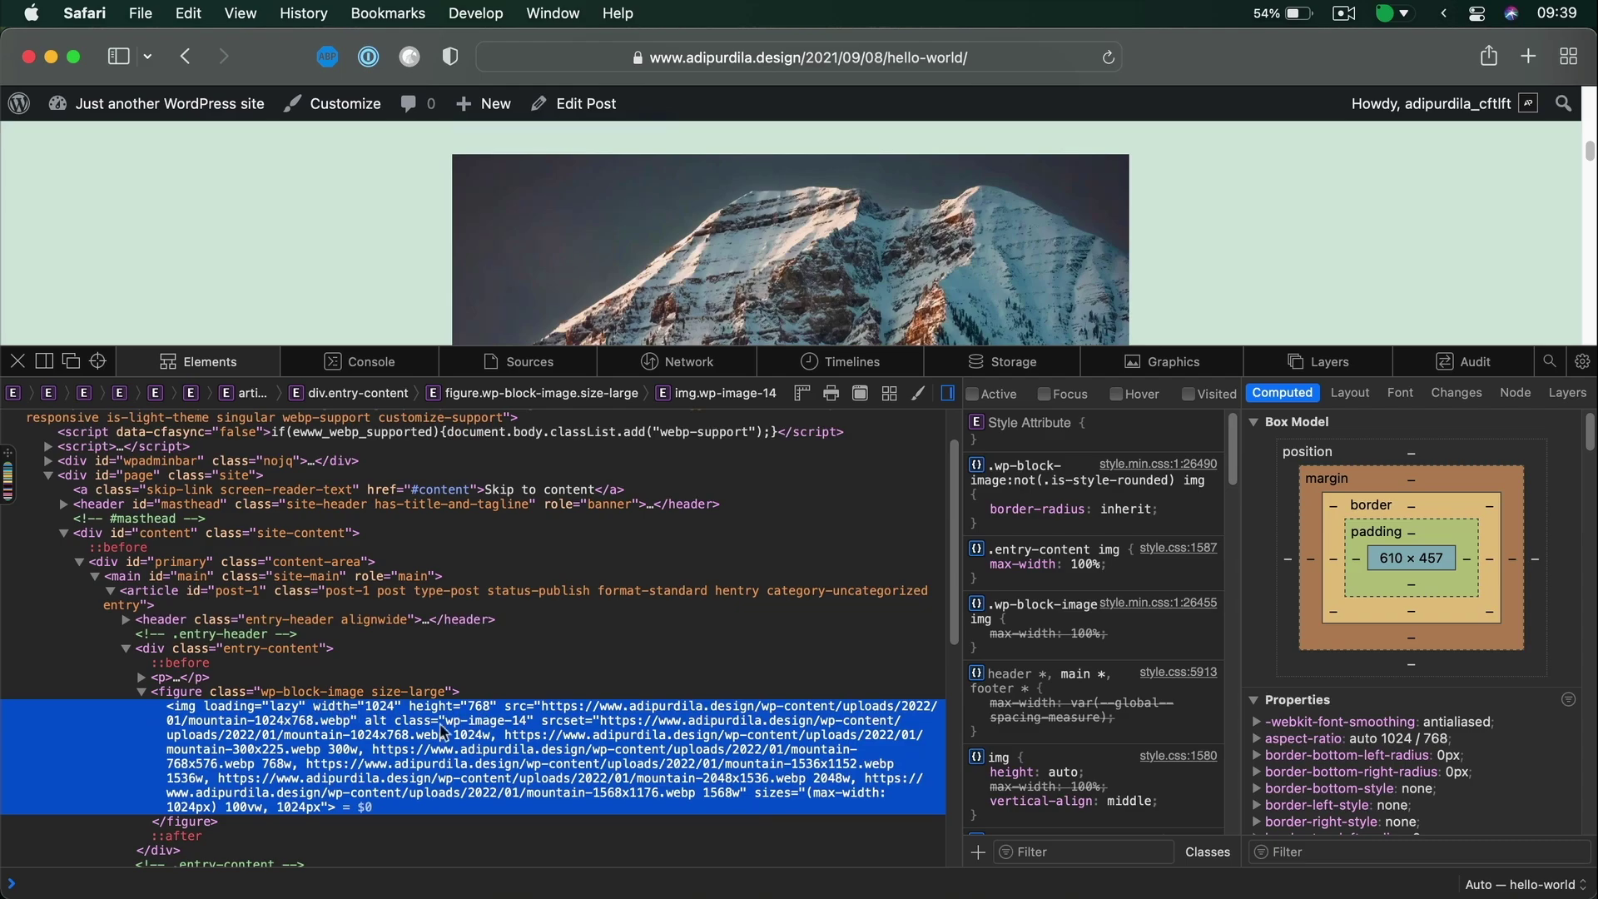
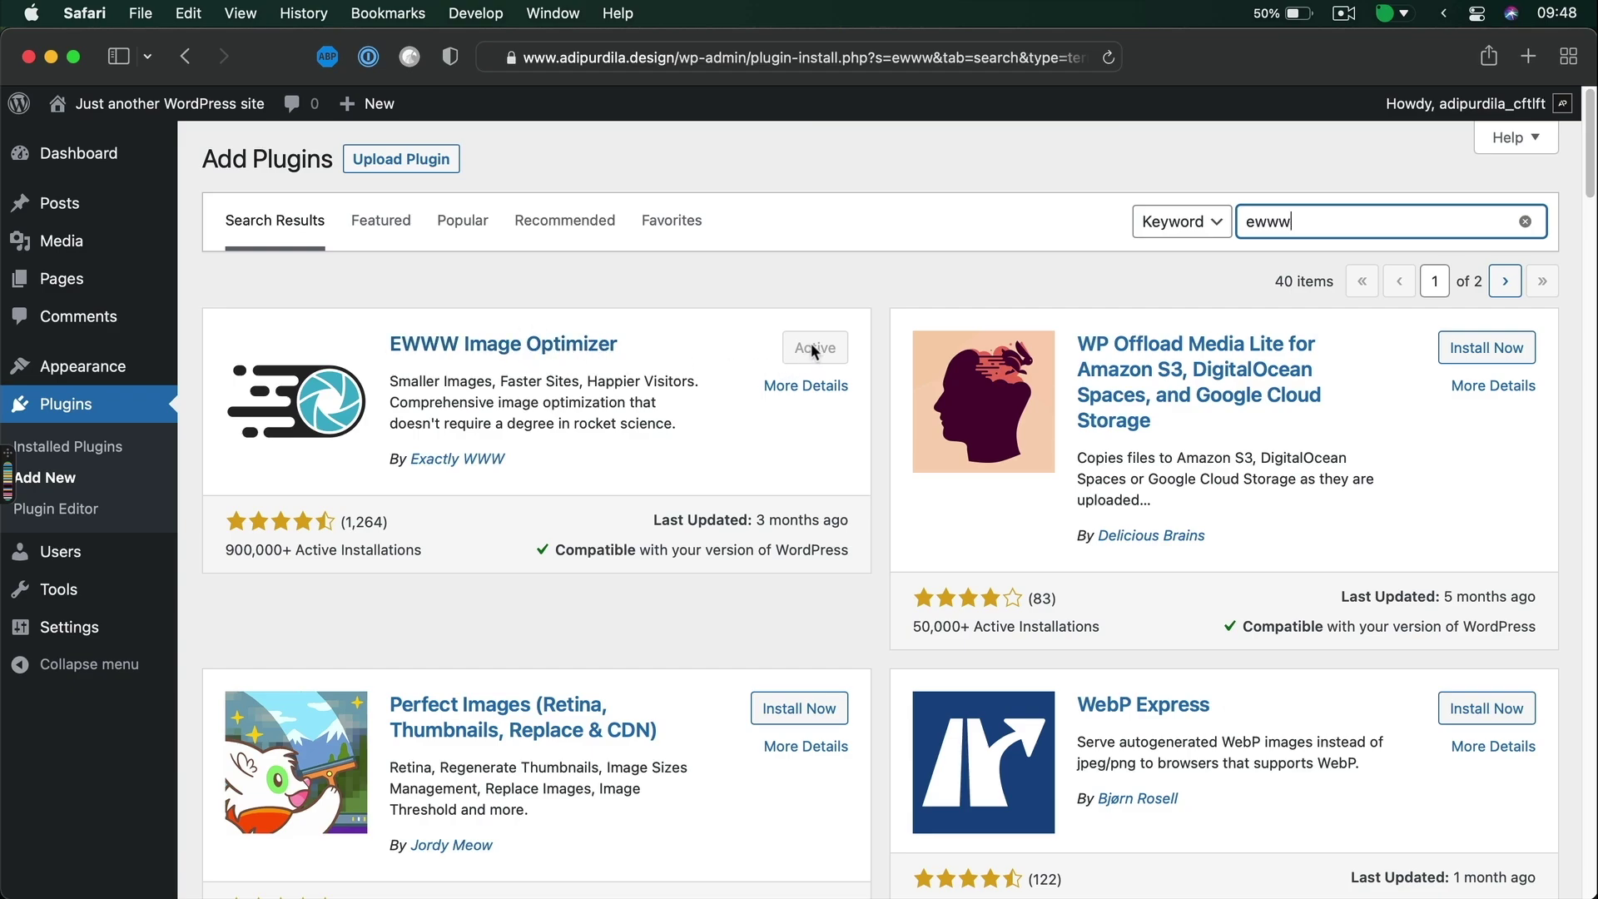
Check the installed plugins, then permanently delete all files from the media library
click(106, 447)
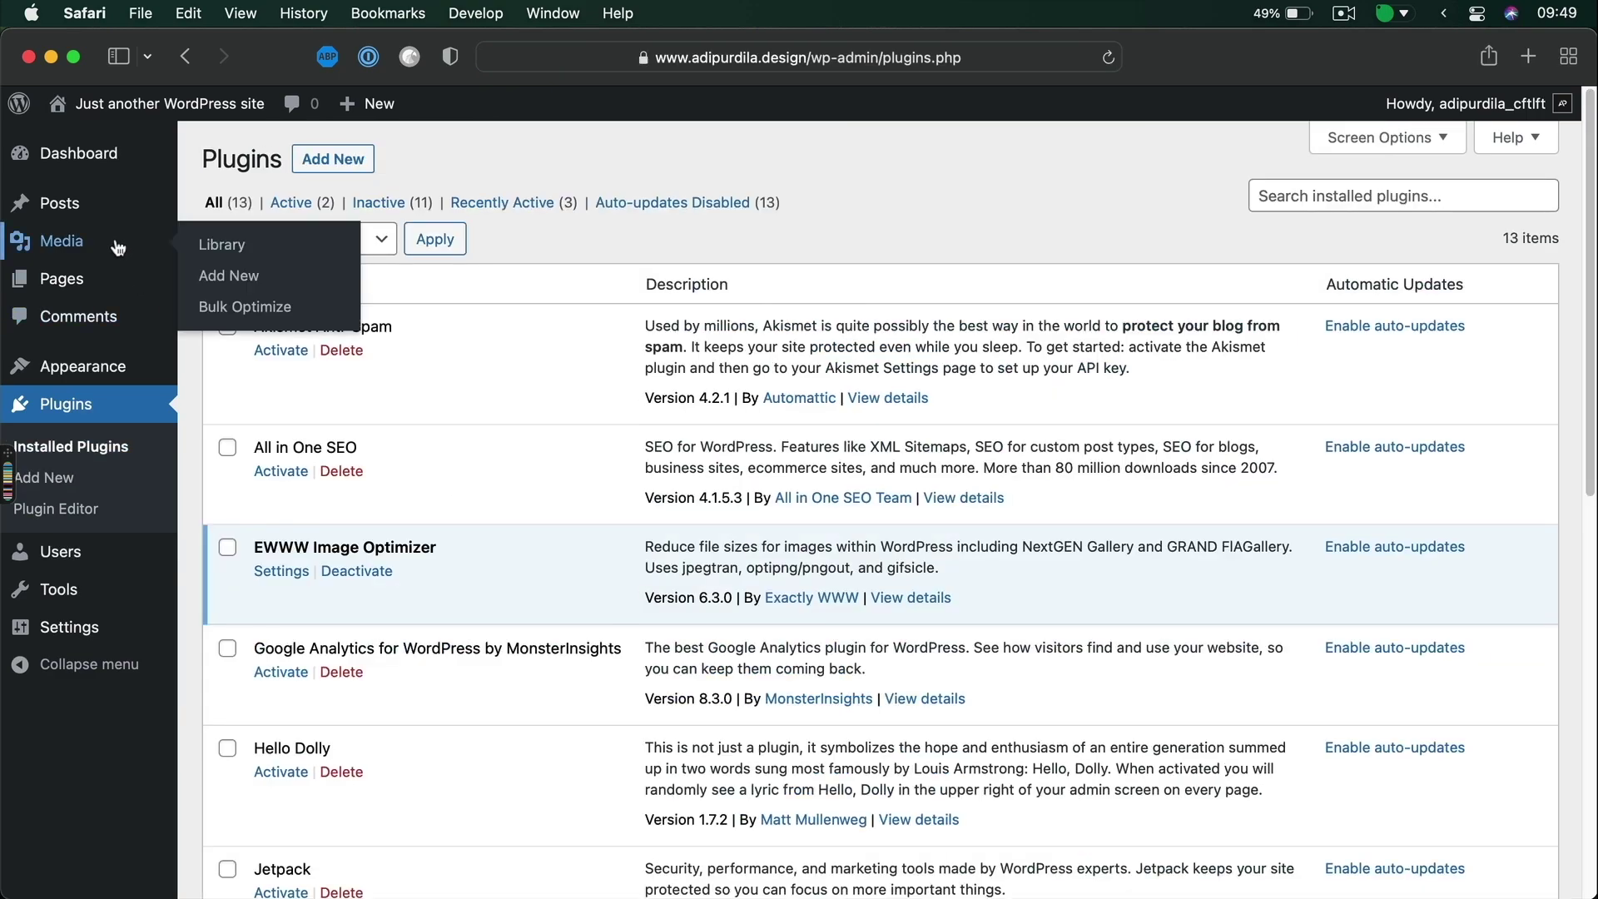
click(116, 245)
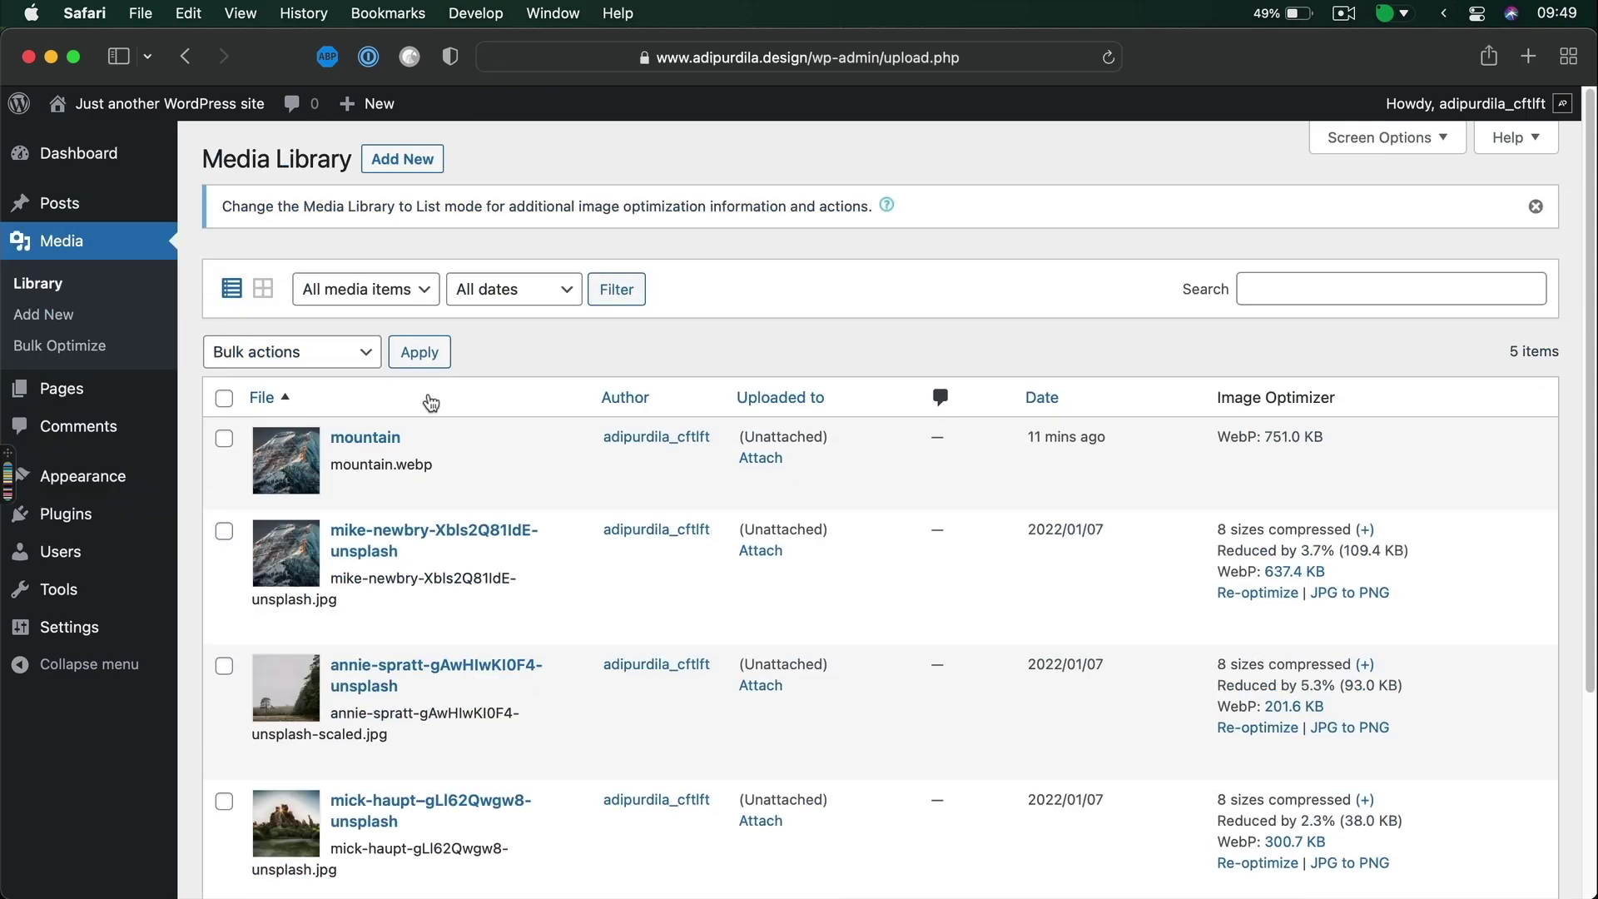
click(224, 398)
scroll(386, 471, down, 5)
scroll(385, 470, up, 5)
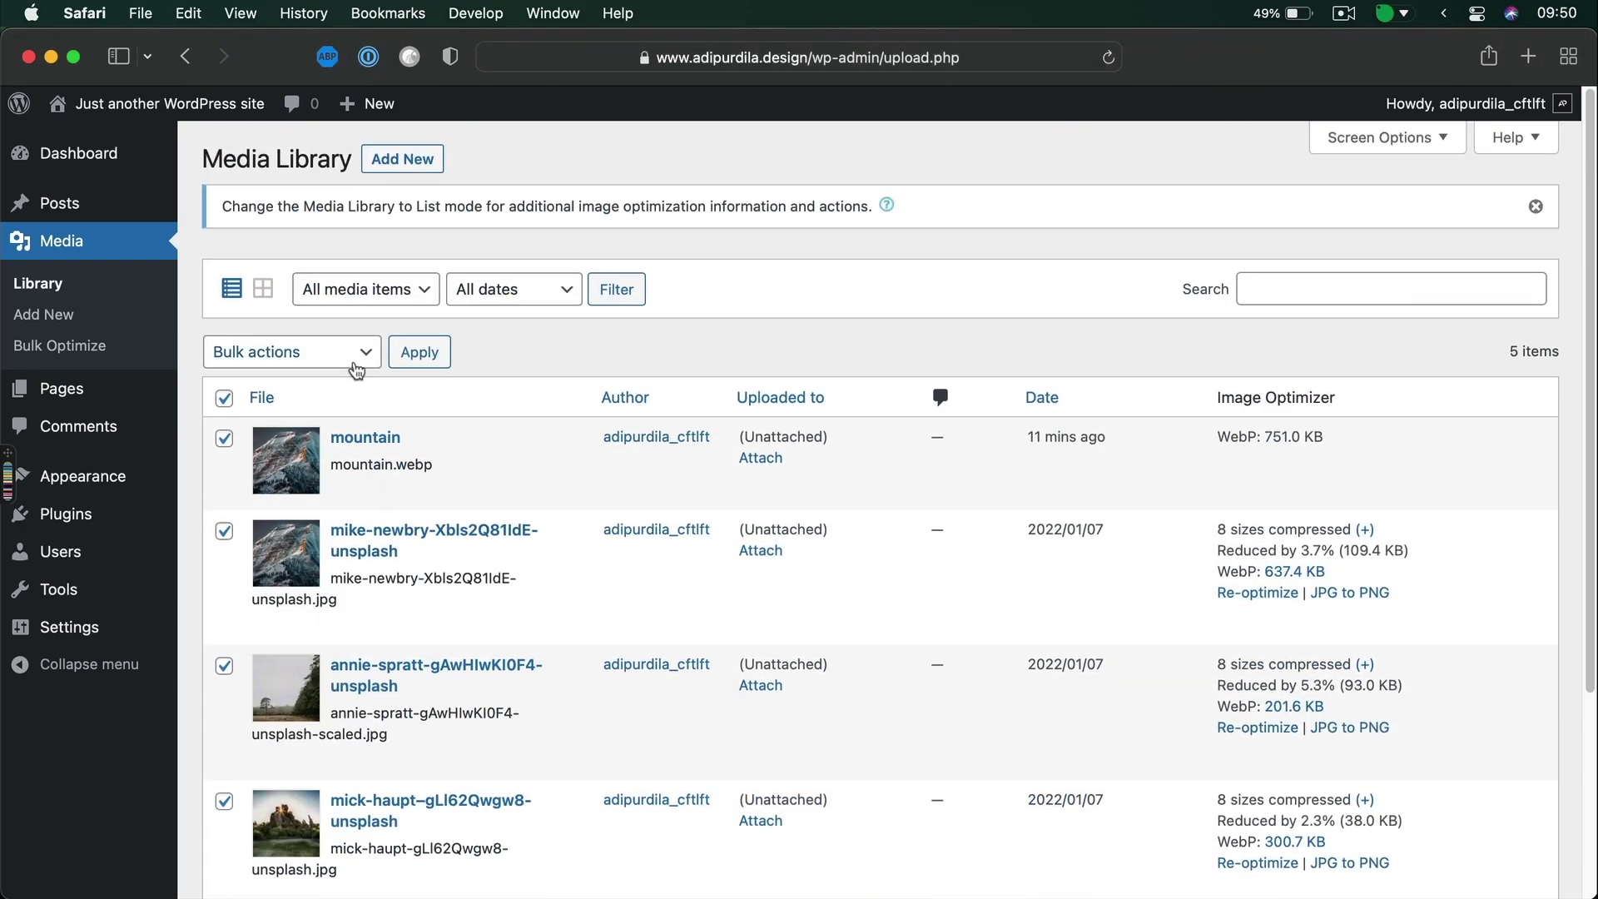
click(339, 343)
click(331, 375)
click(418, 351)
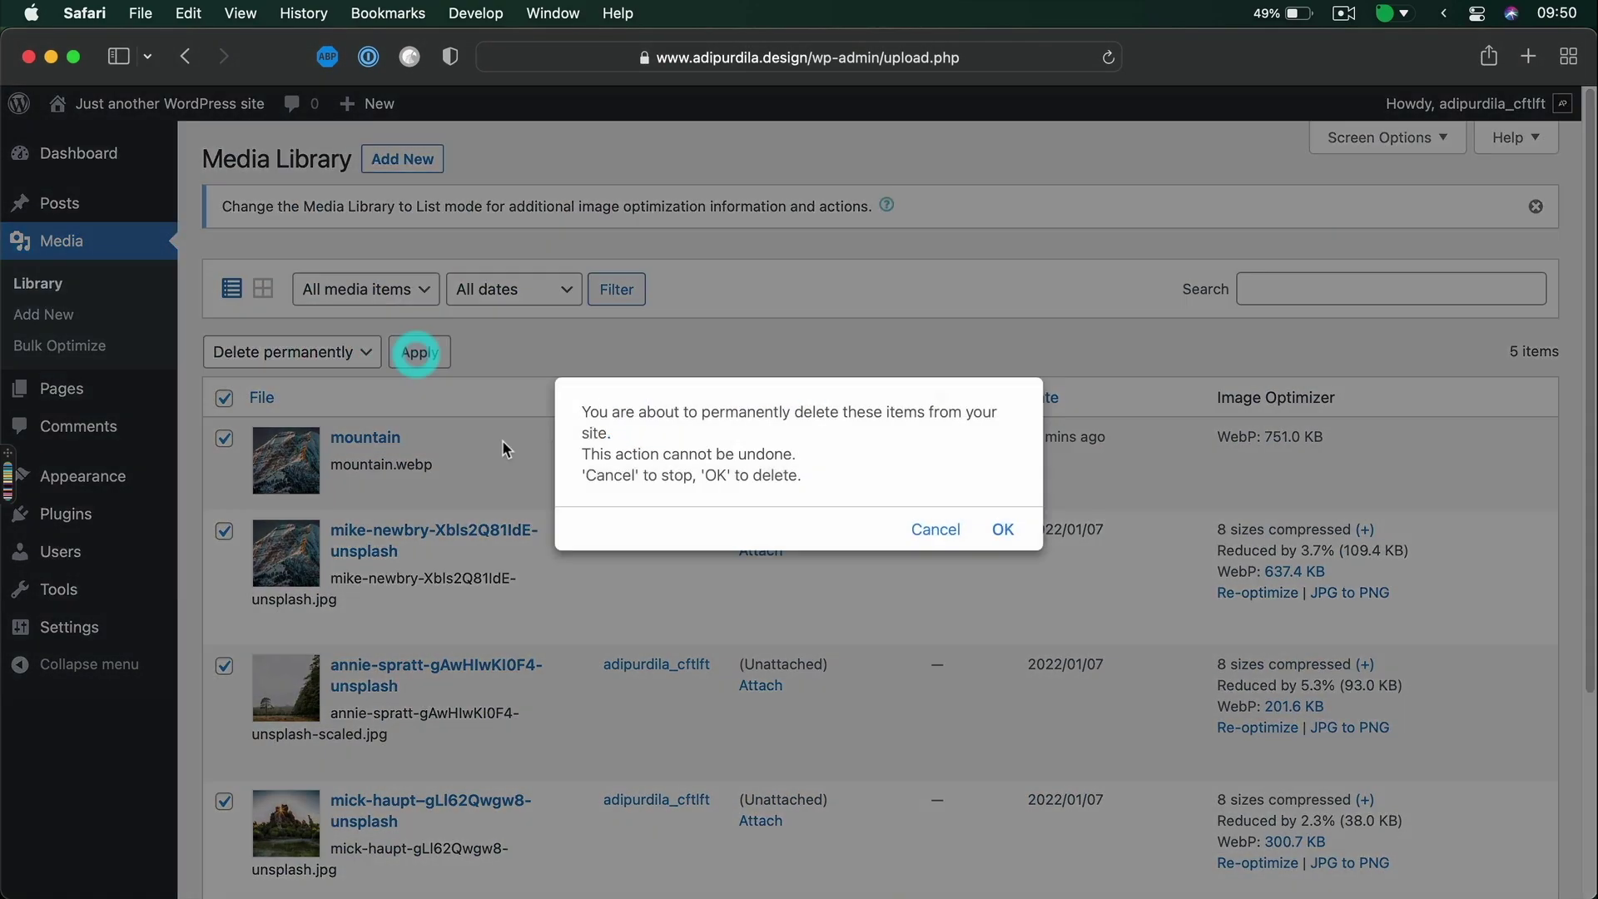
click(1002, 529)
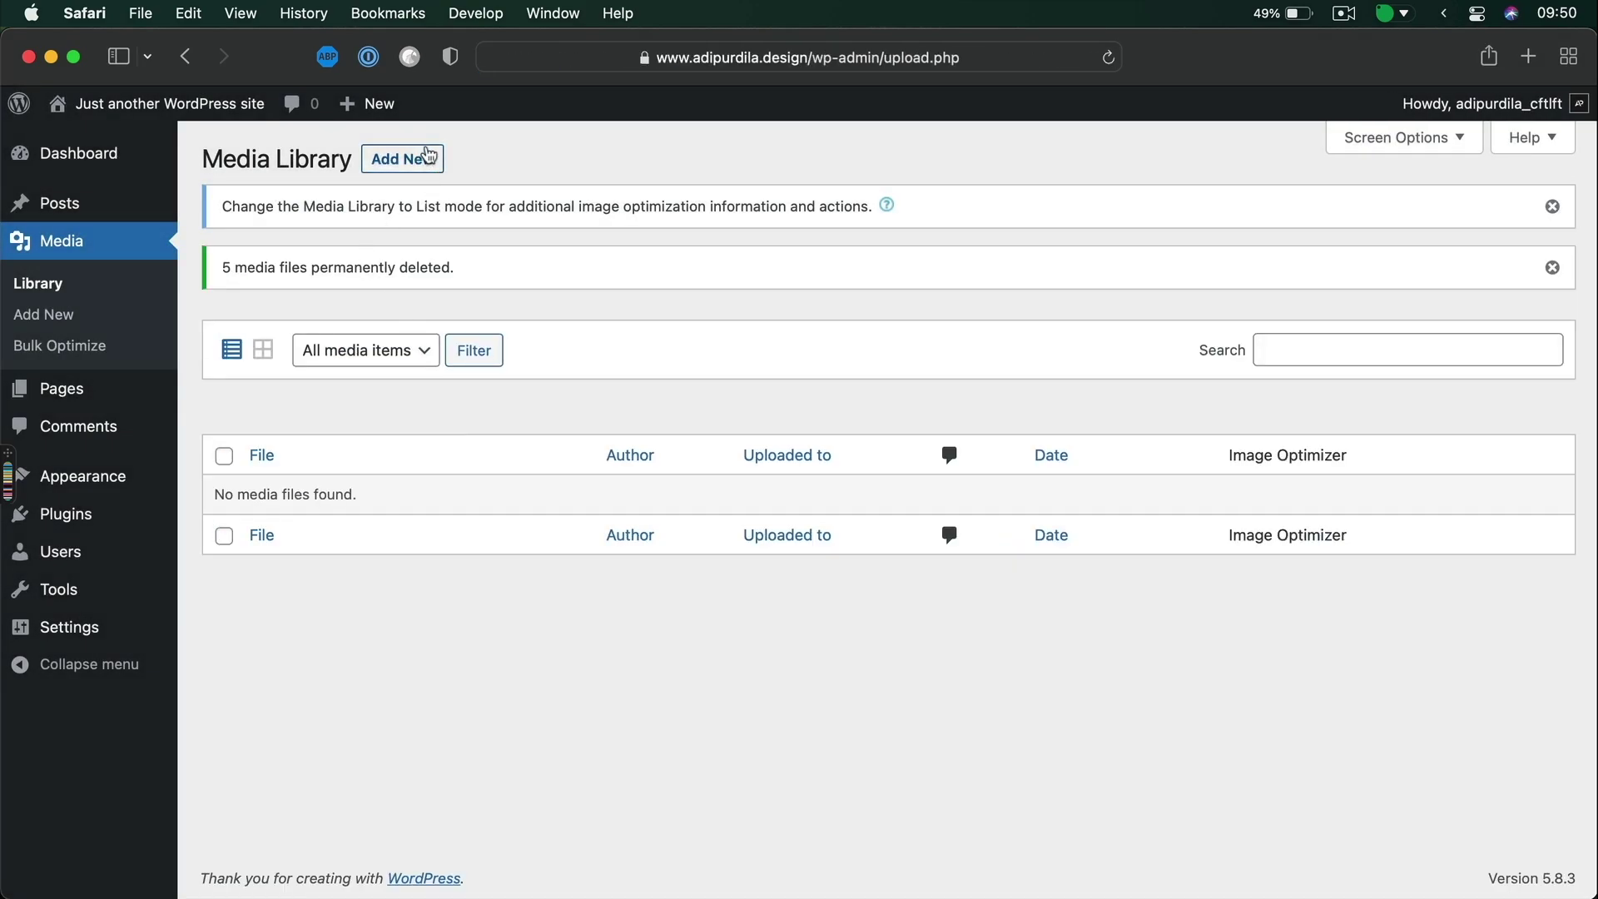
Upload waterfall.jpg, mountain.jpg, forest.jpg and image.jpg from the webp folder to the media library
click(417, 158)
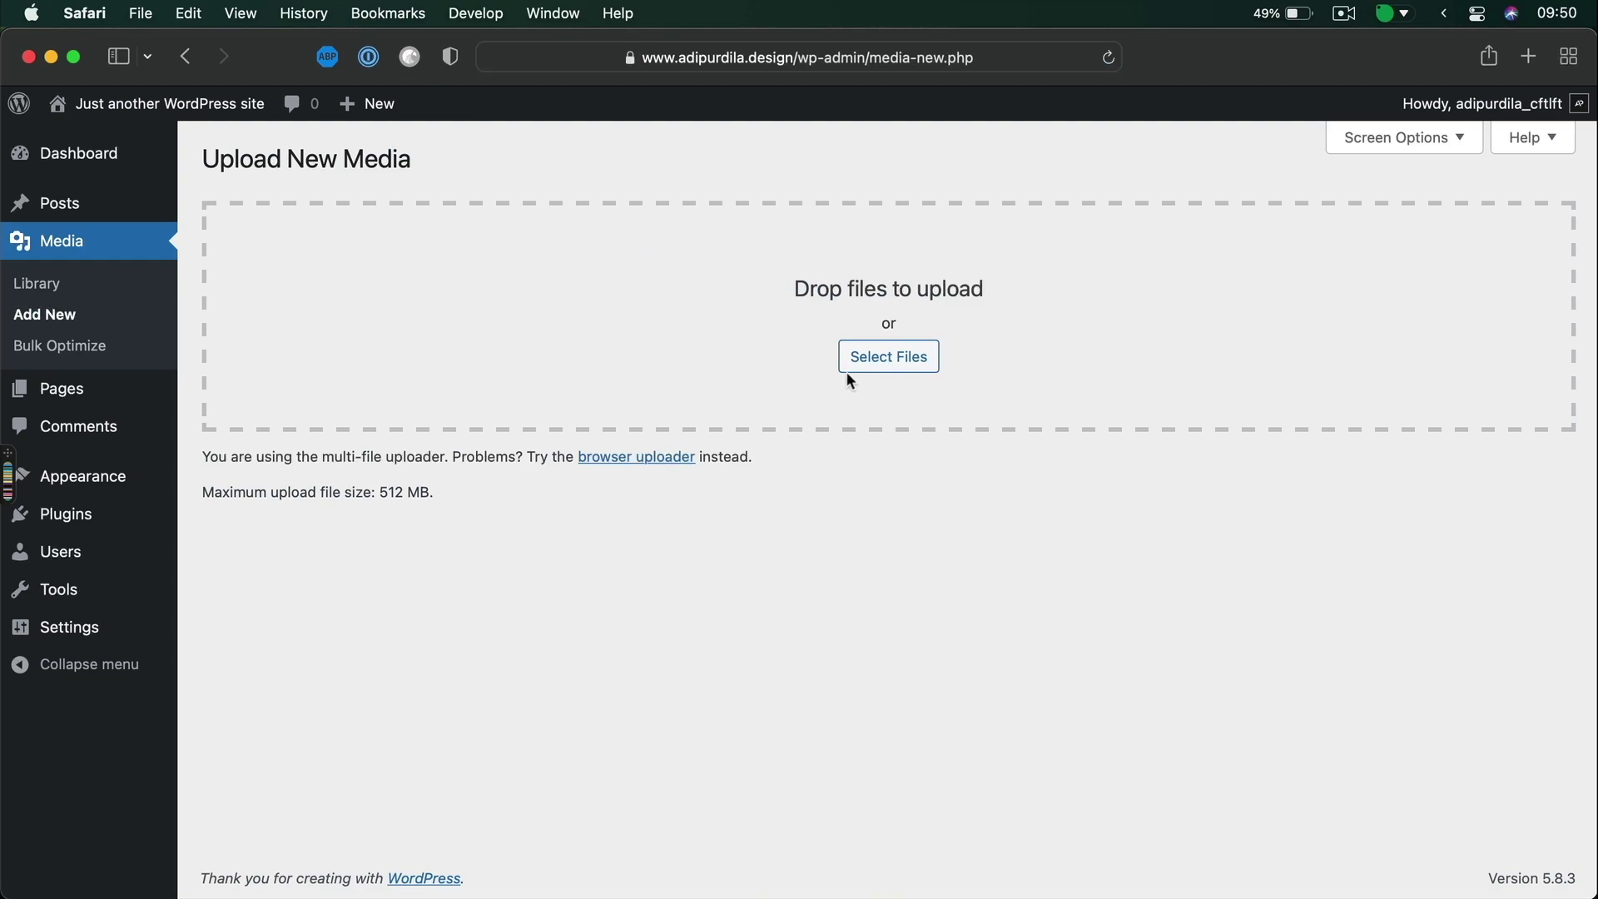
click(925, 371)
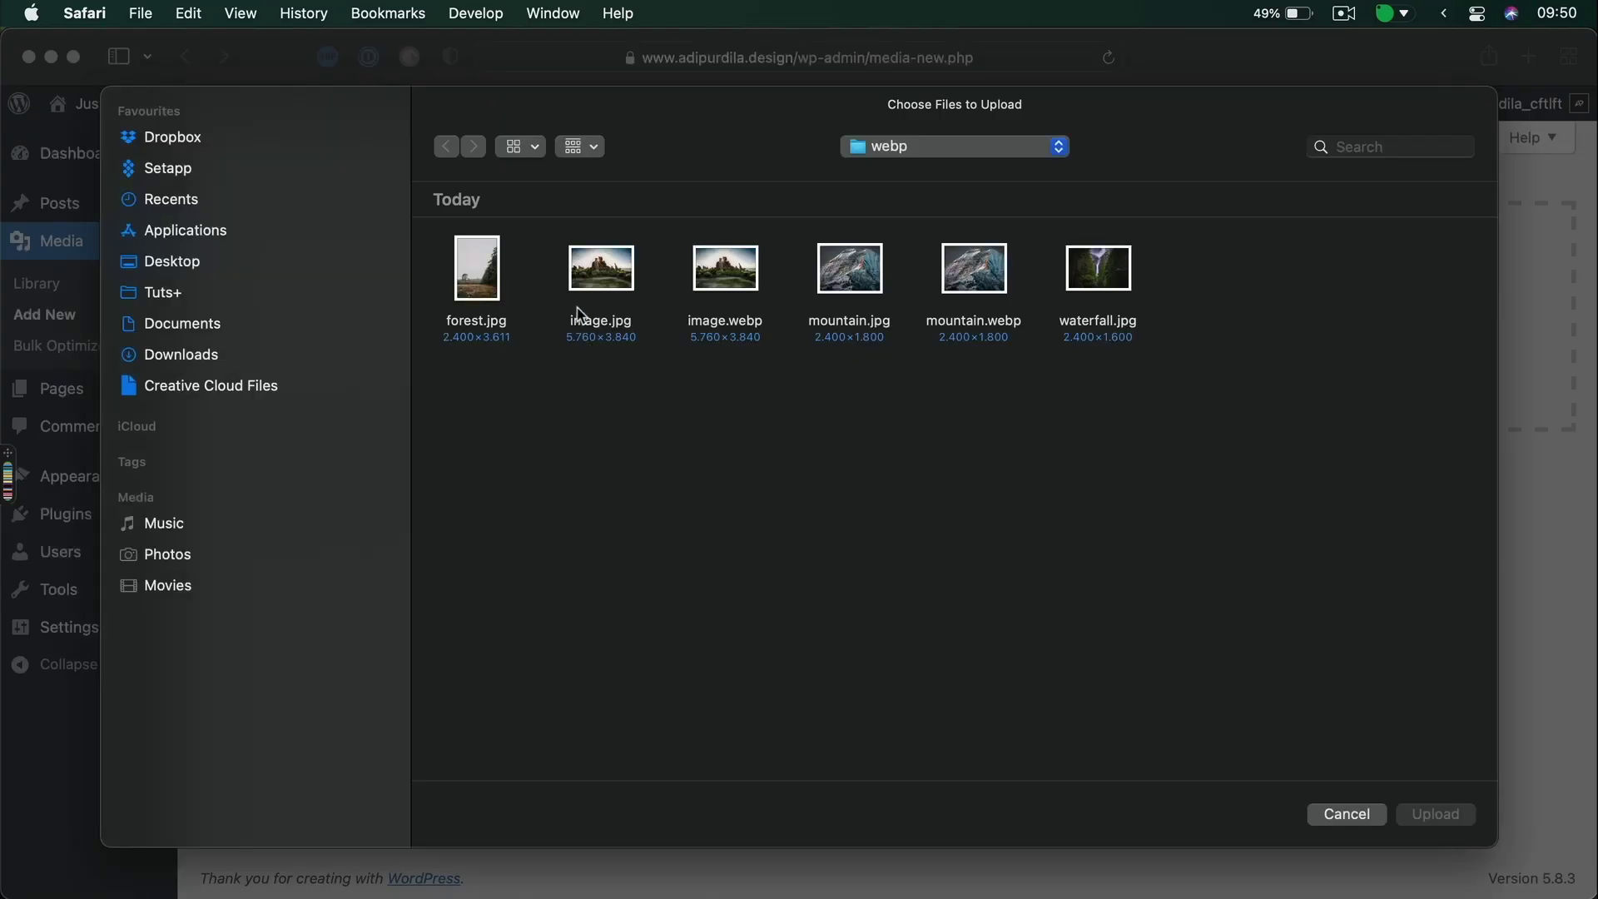
click(1089, 341)
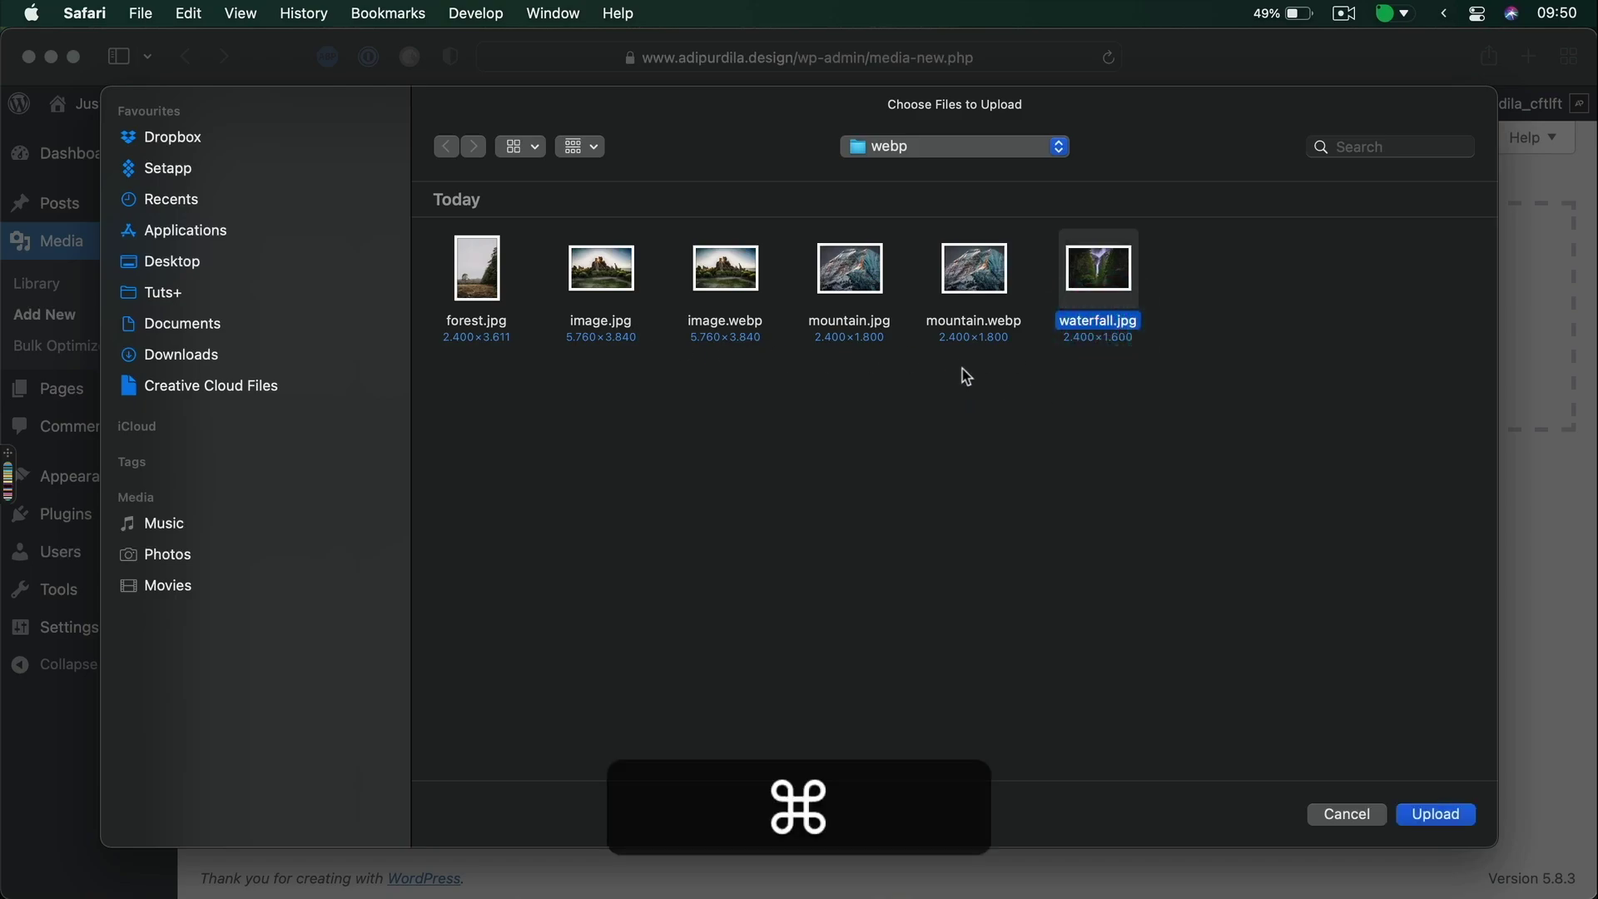
super+click(846, 329)
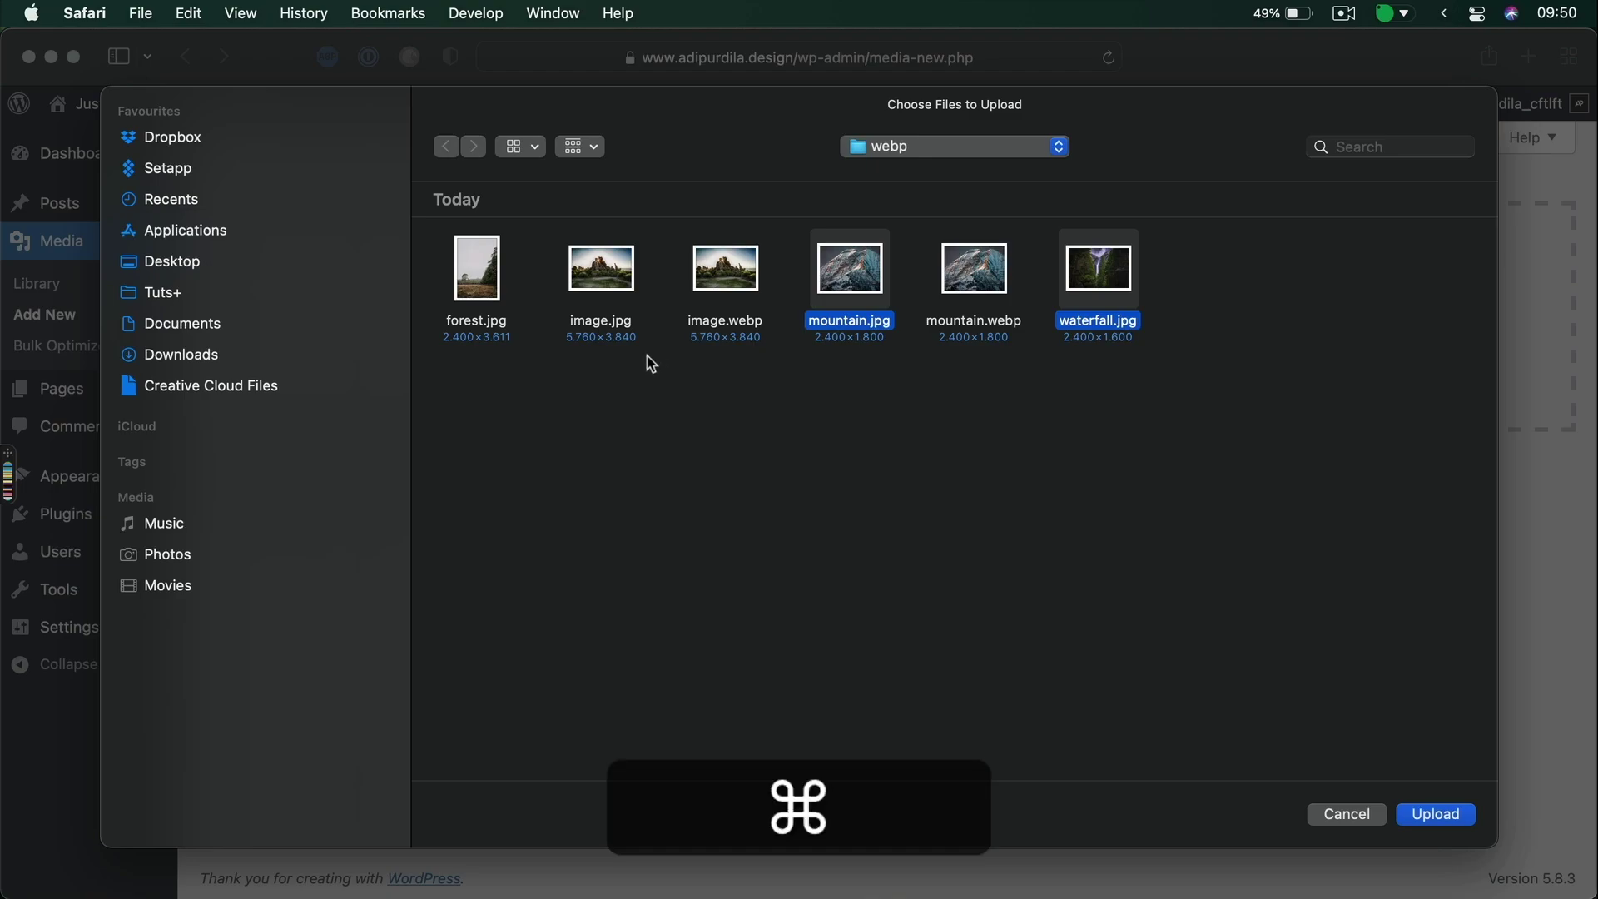
super+click(485, 332)
super+click(610, 327)
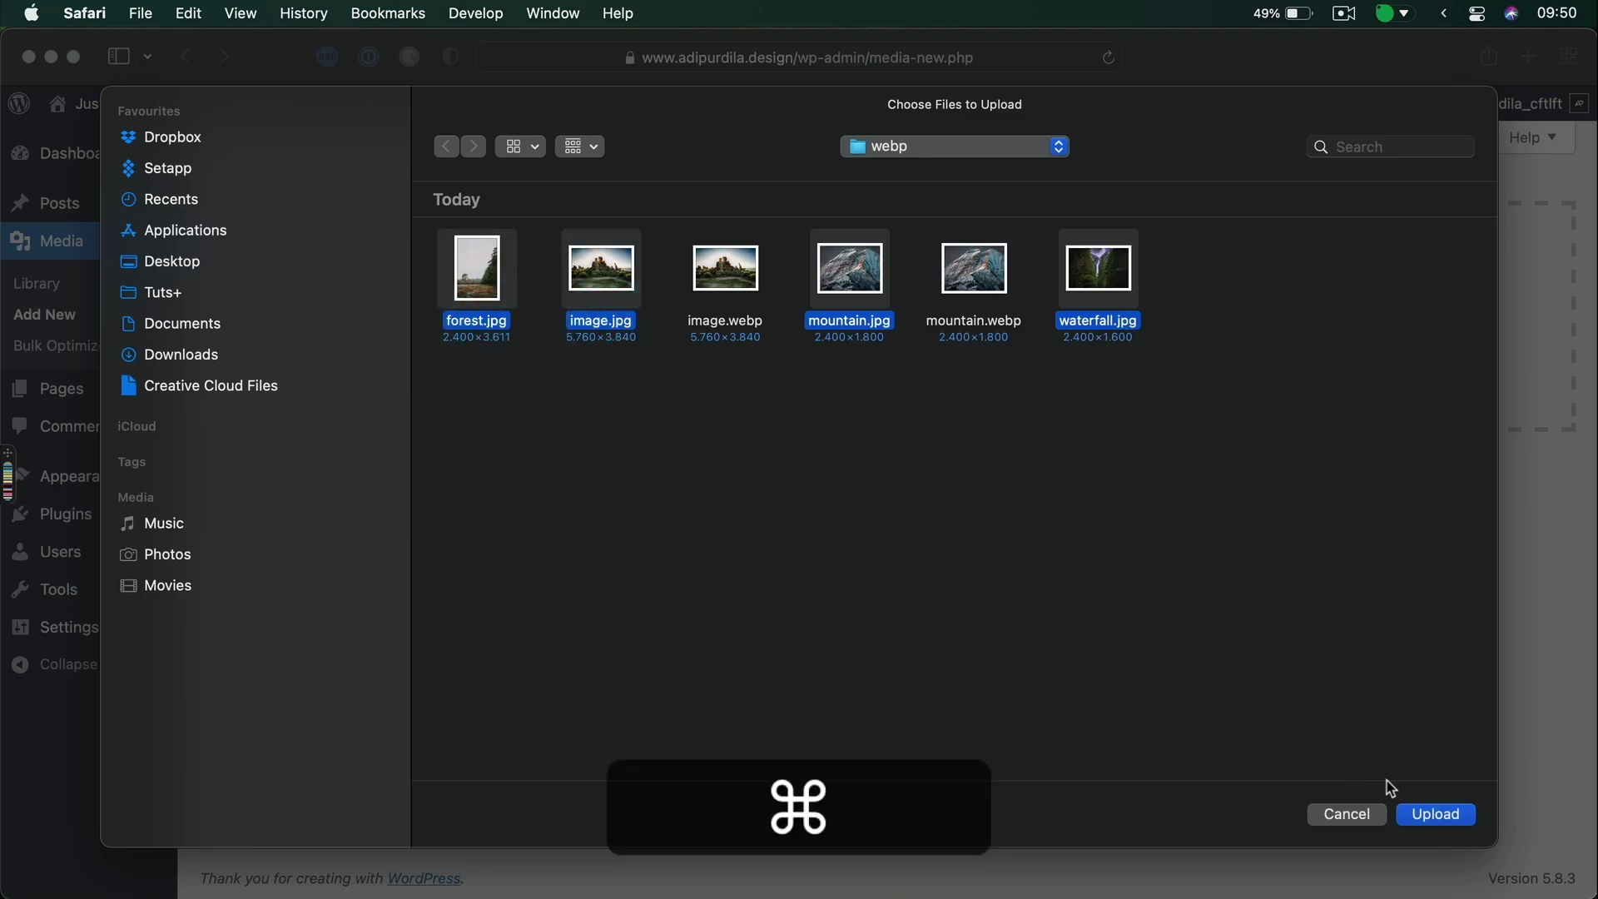
click(1437, 813)
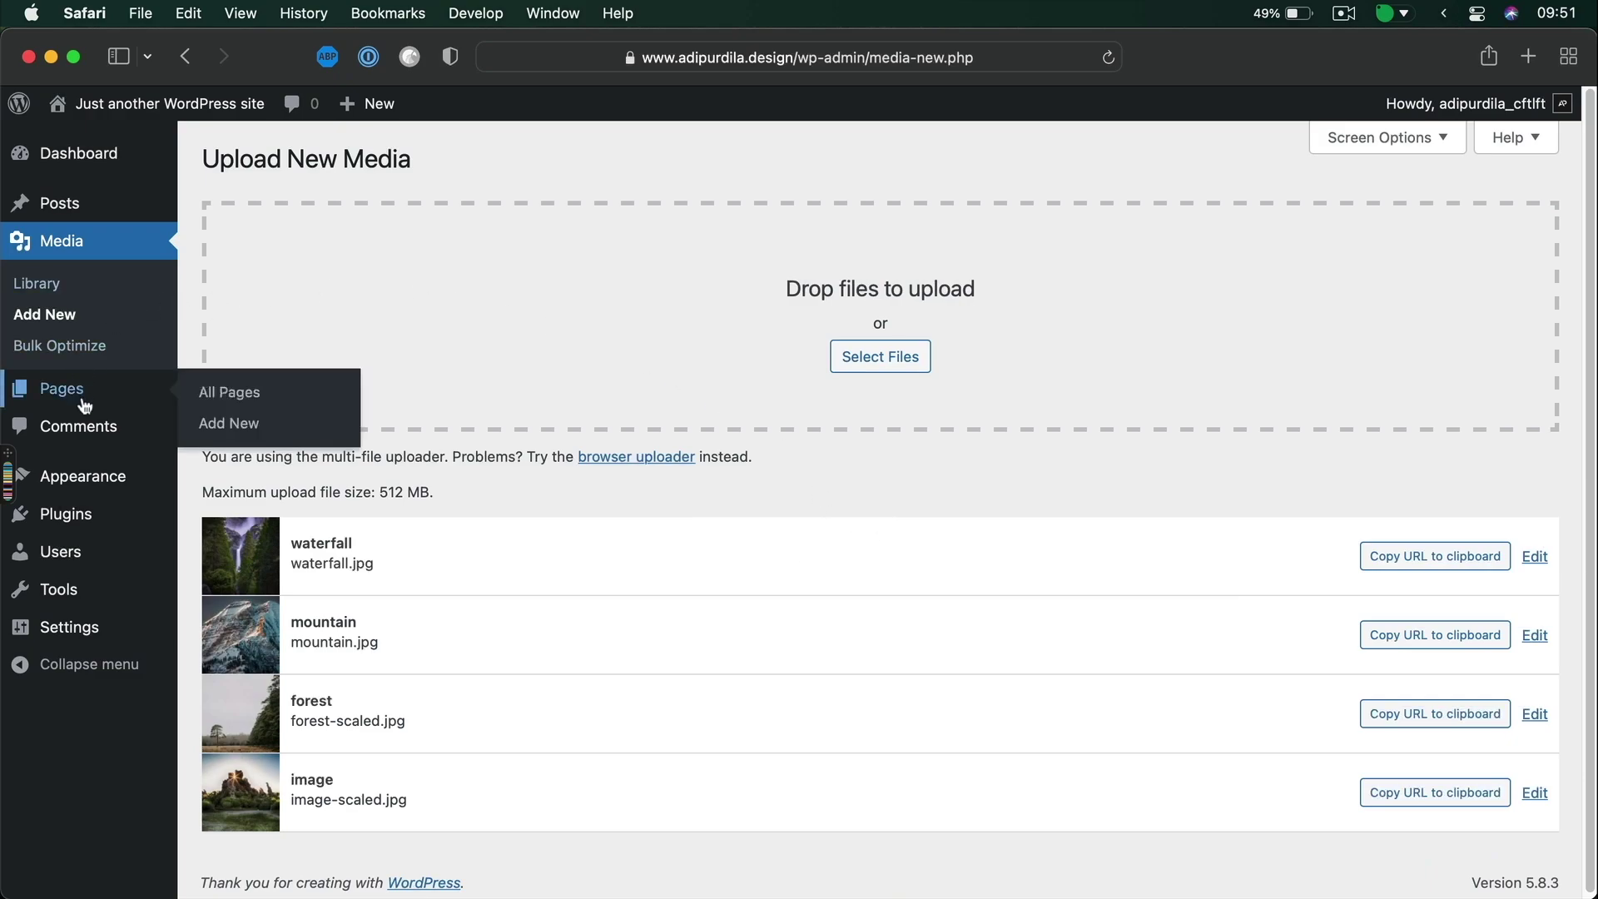
Open the "Hello world!" post for editing and replace its mountain Image block with a Gallery block
mouse_move(74, 205)
click(268, 208)
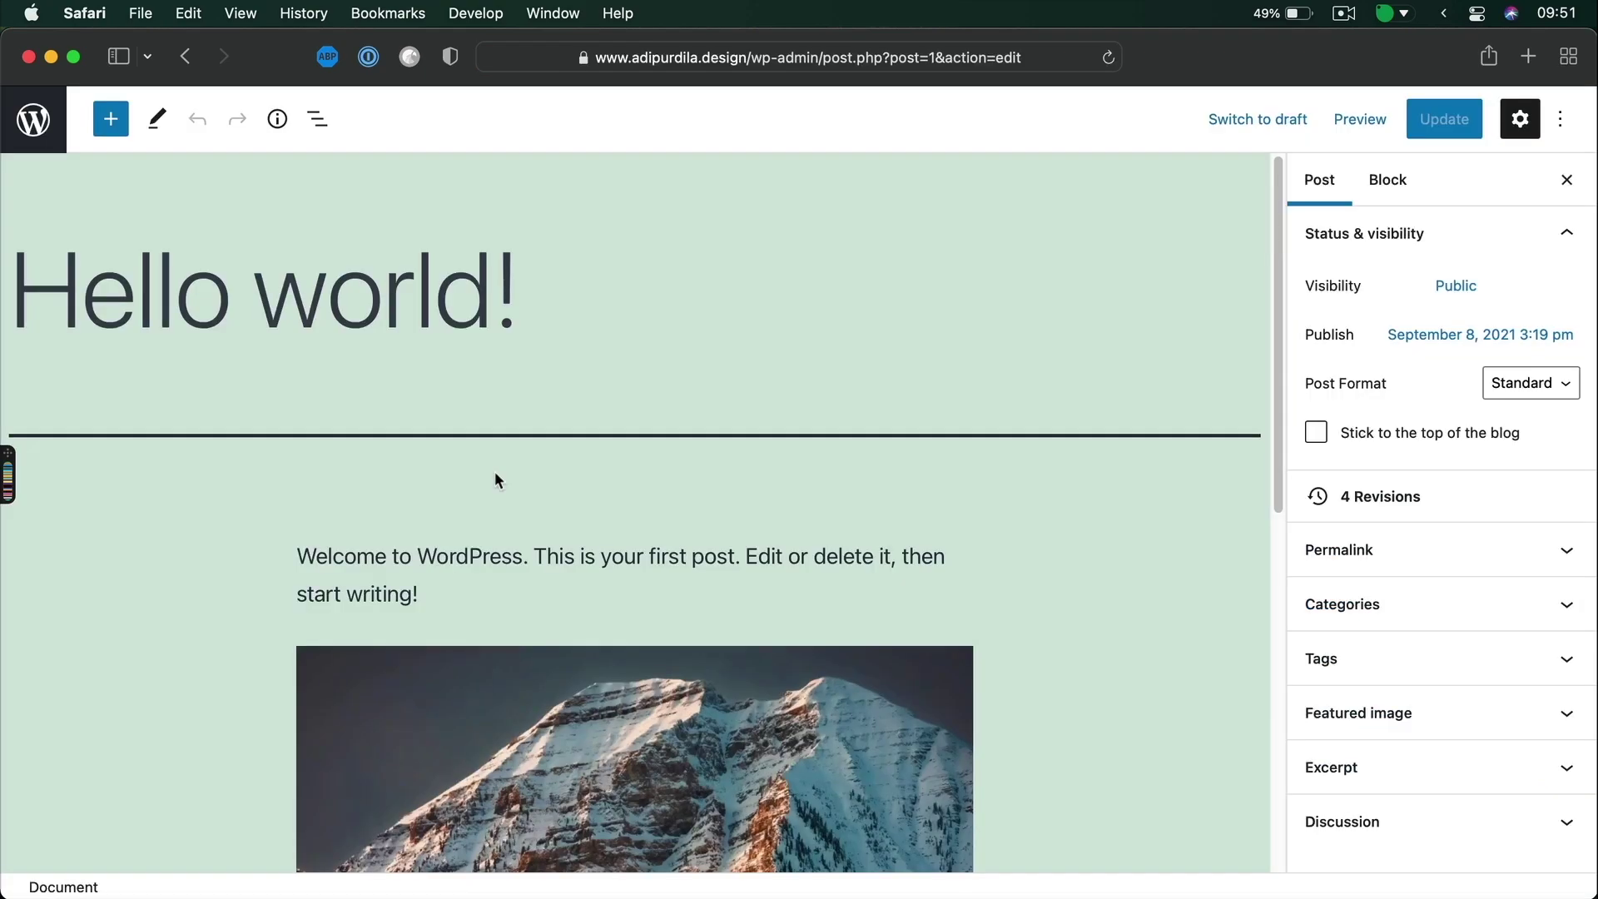
scroll(494, 471, down, 5)
click(892, 412)
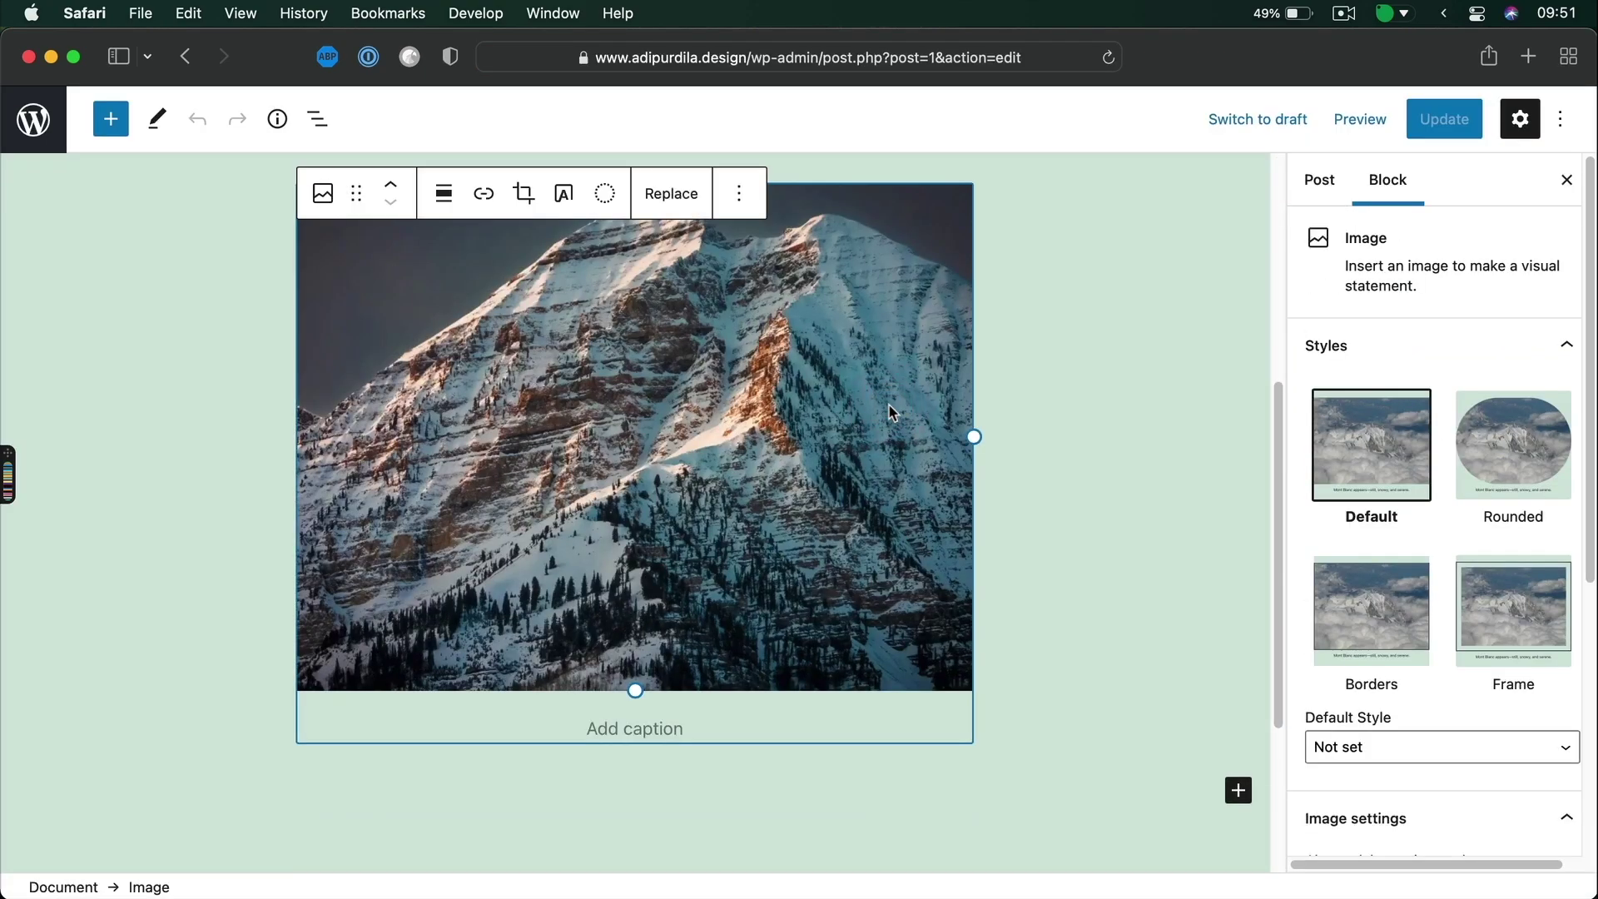
key(BackSpace)
key(Return)
text(/imag)
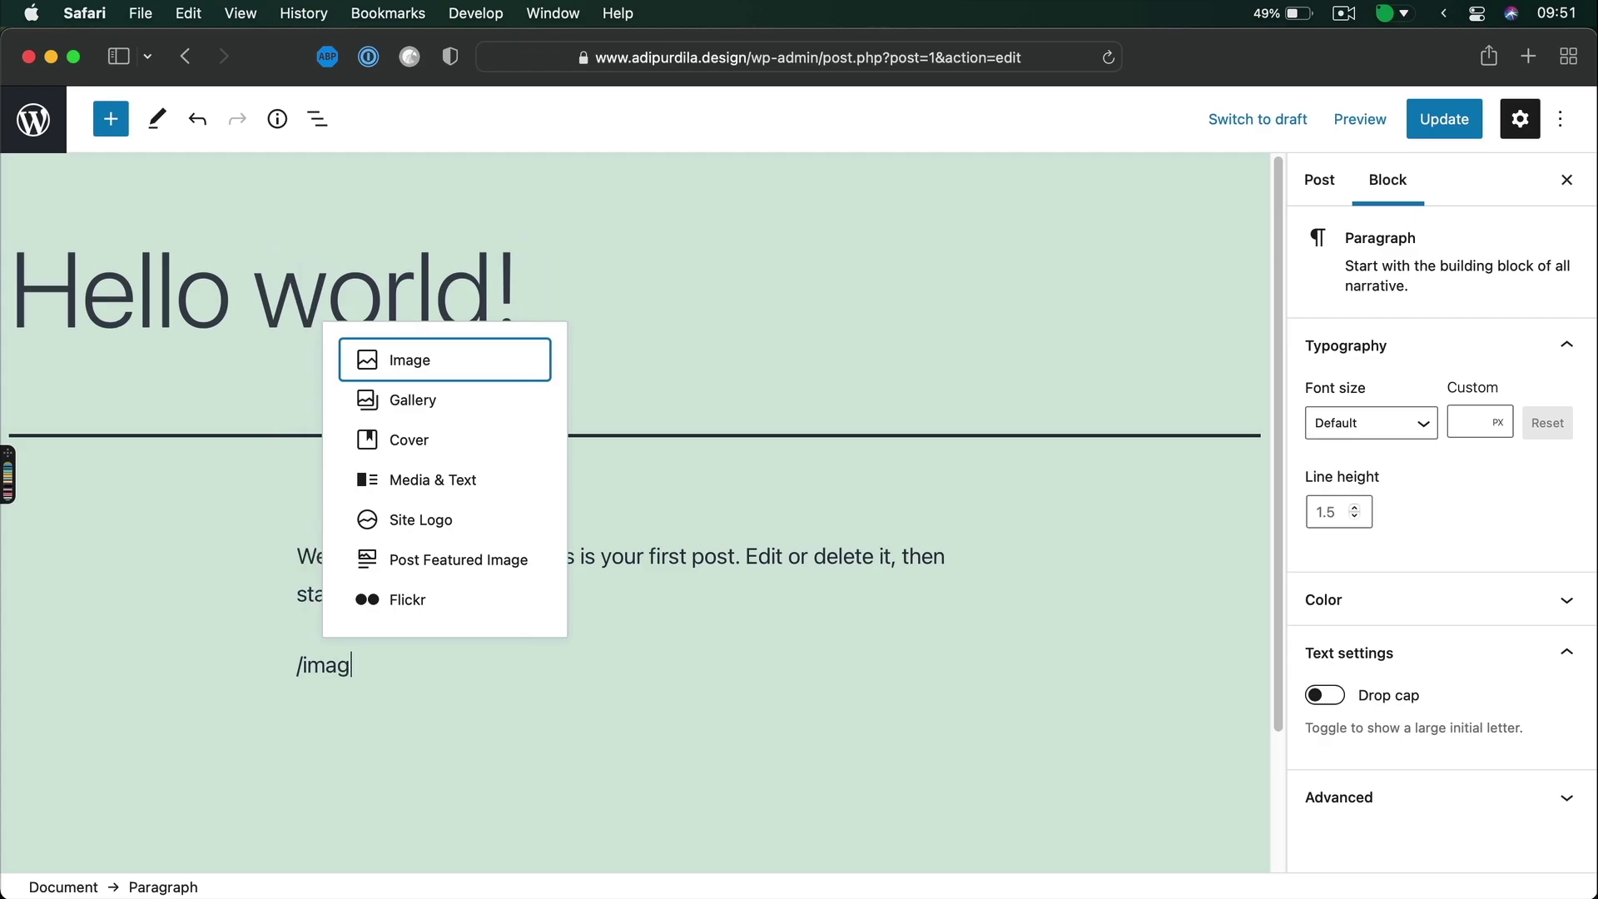
key(Down)
key(Return)
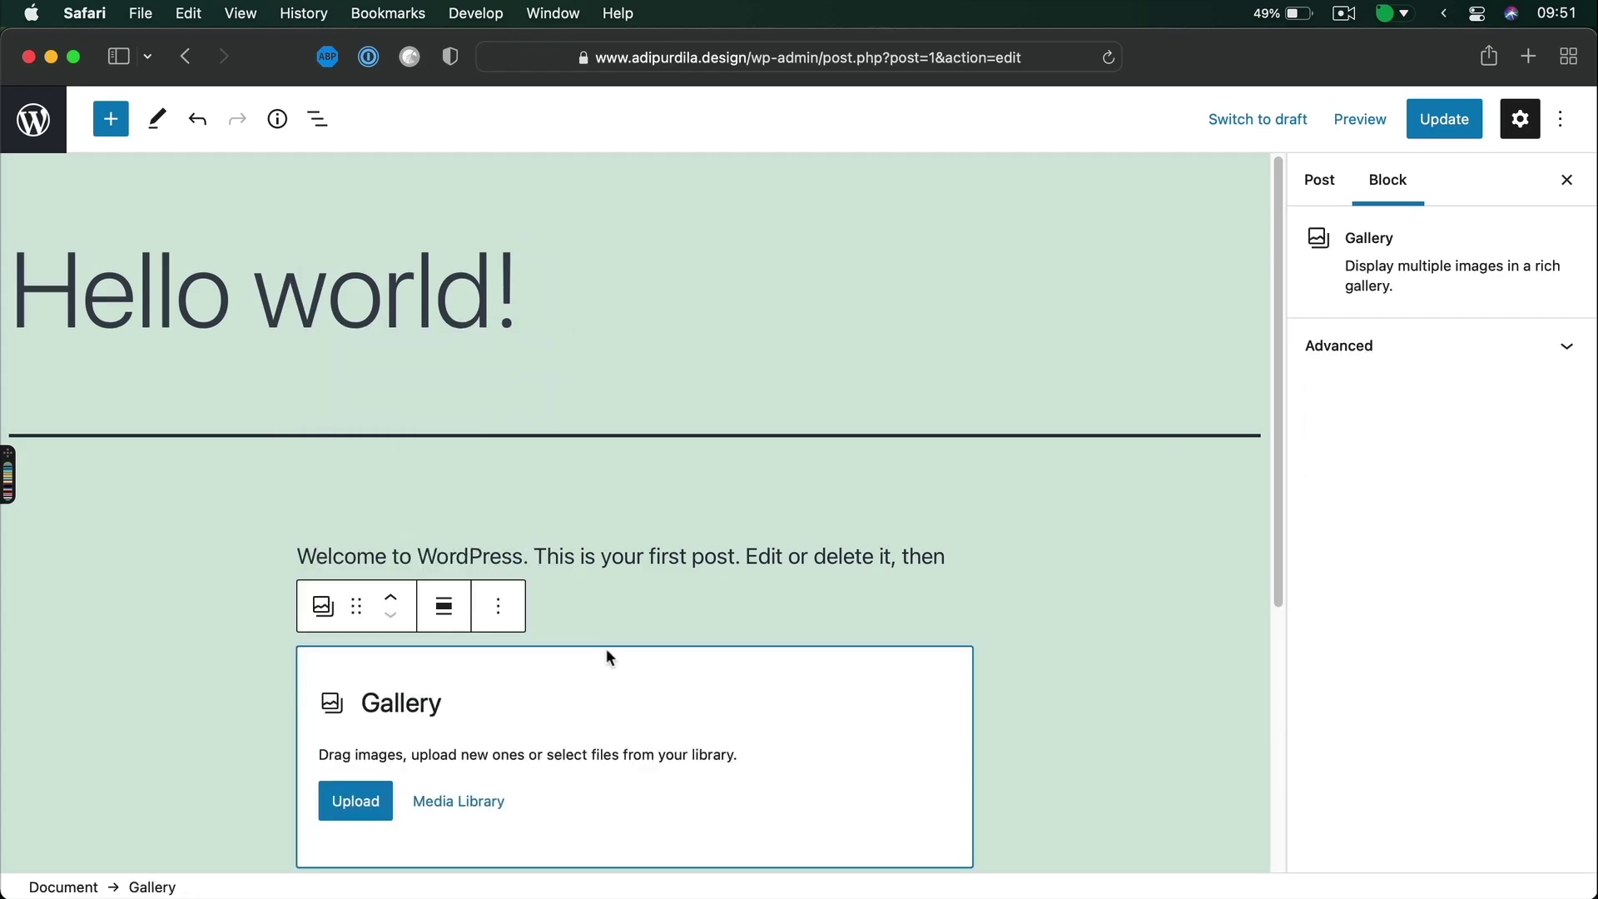
Create the gallery from the image, forest, mountain and waterfall pictures in the media library and update the post
click(459, 801)
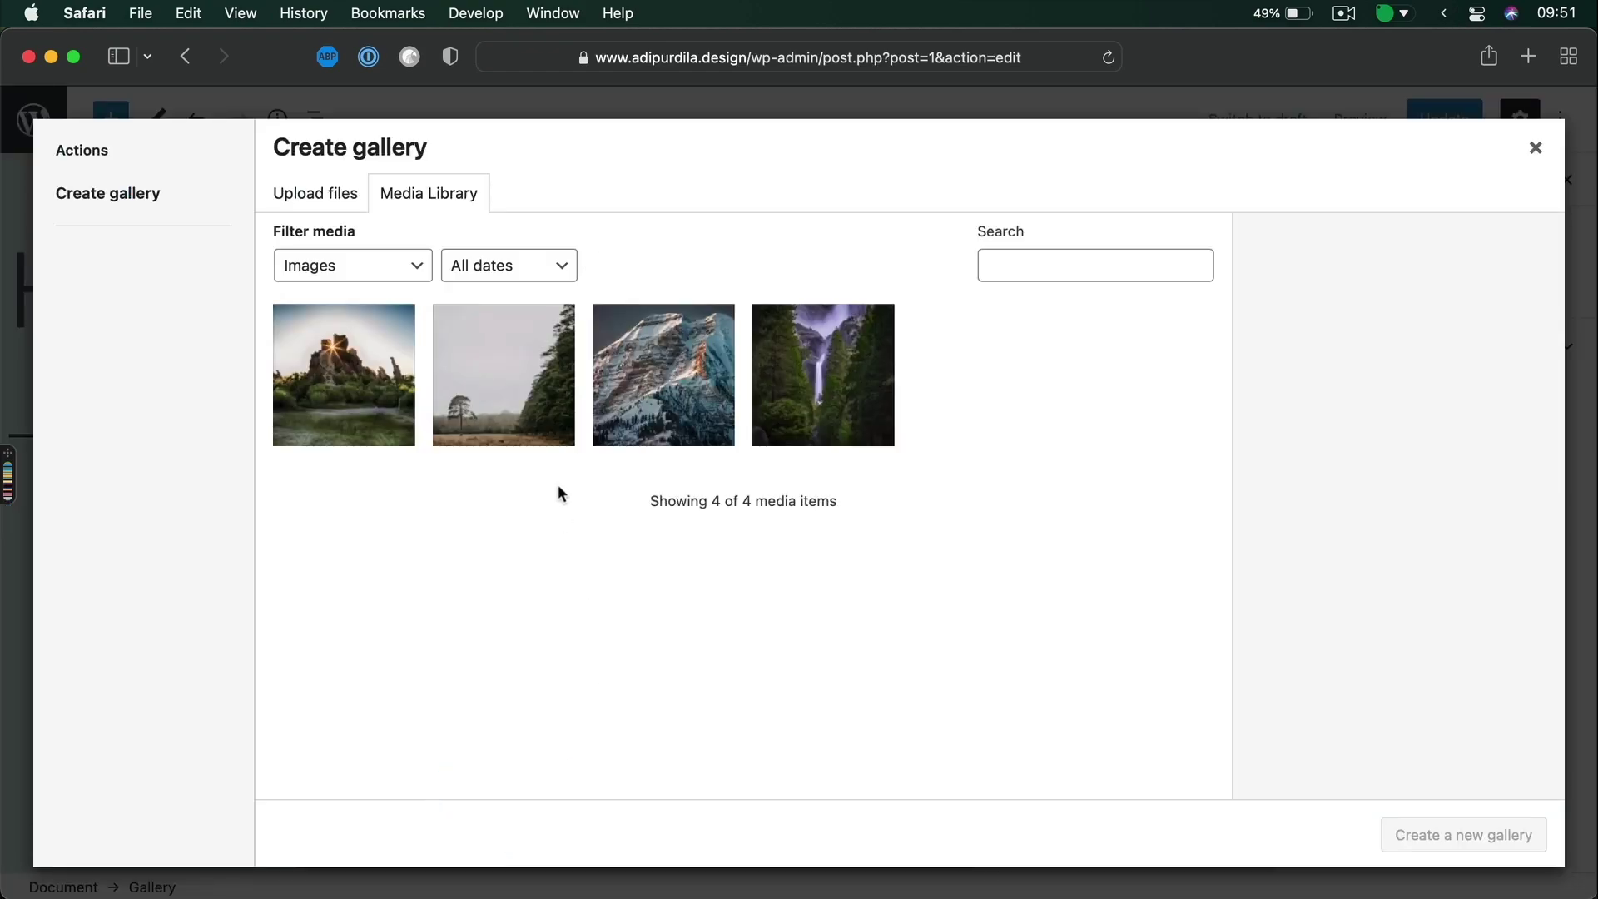
click(362, 360)
click(503, 375)
click(689, 391)
click(837, 370)
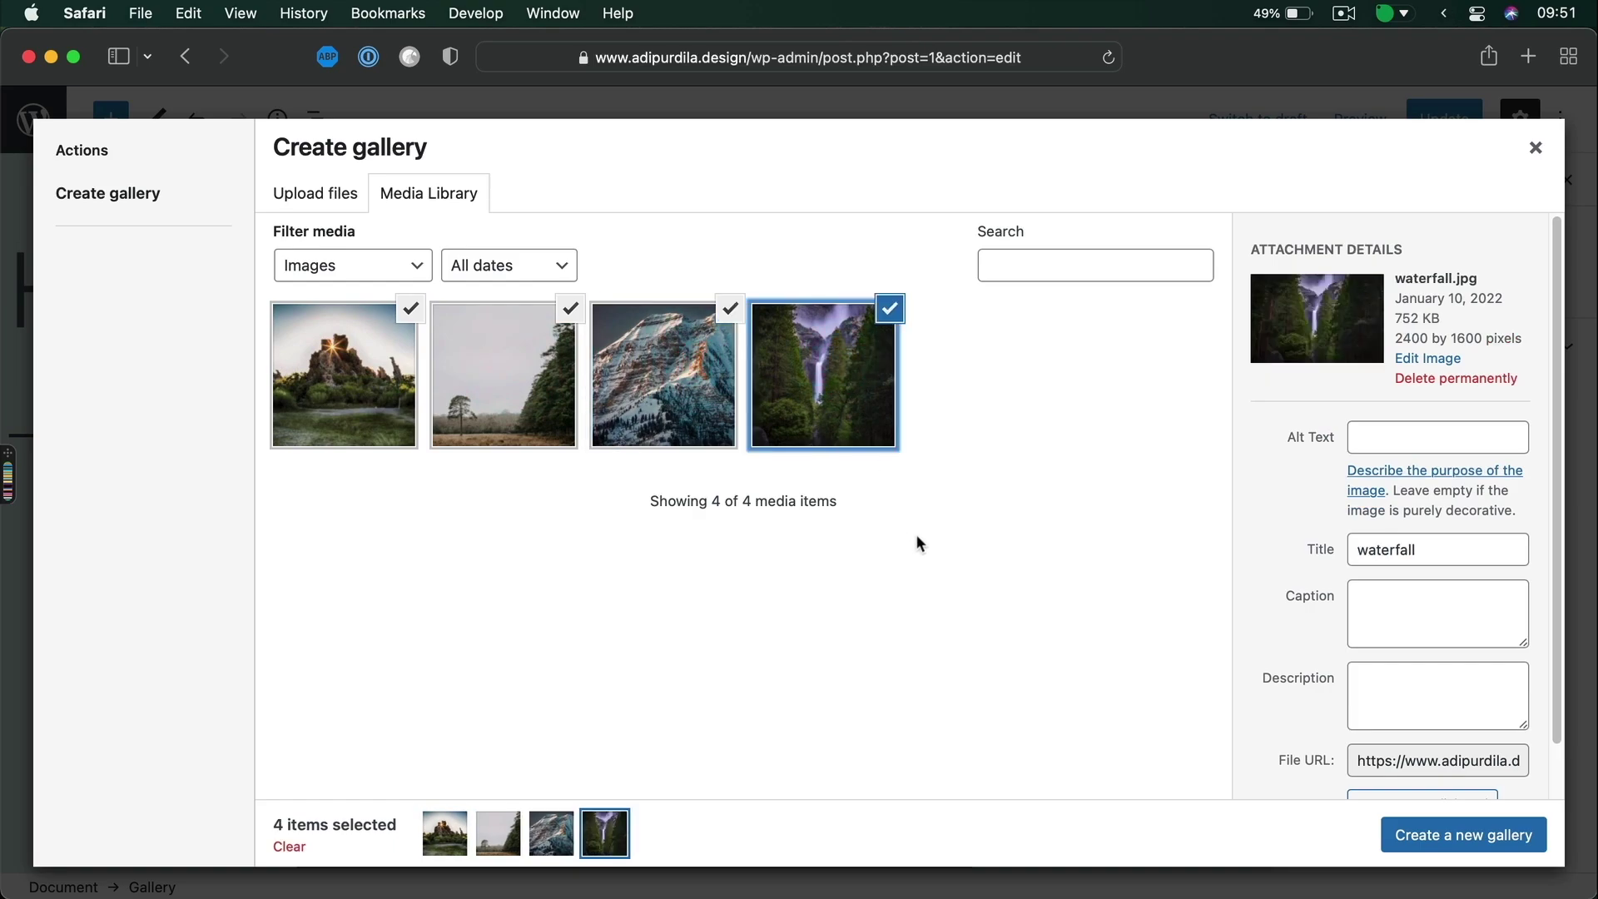
click(1459, 835)
click(1511, 833)
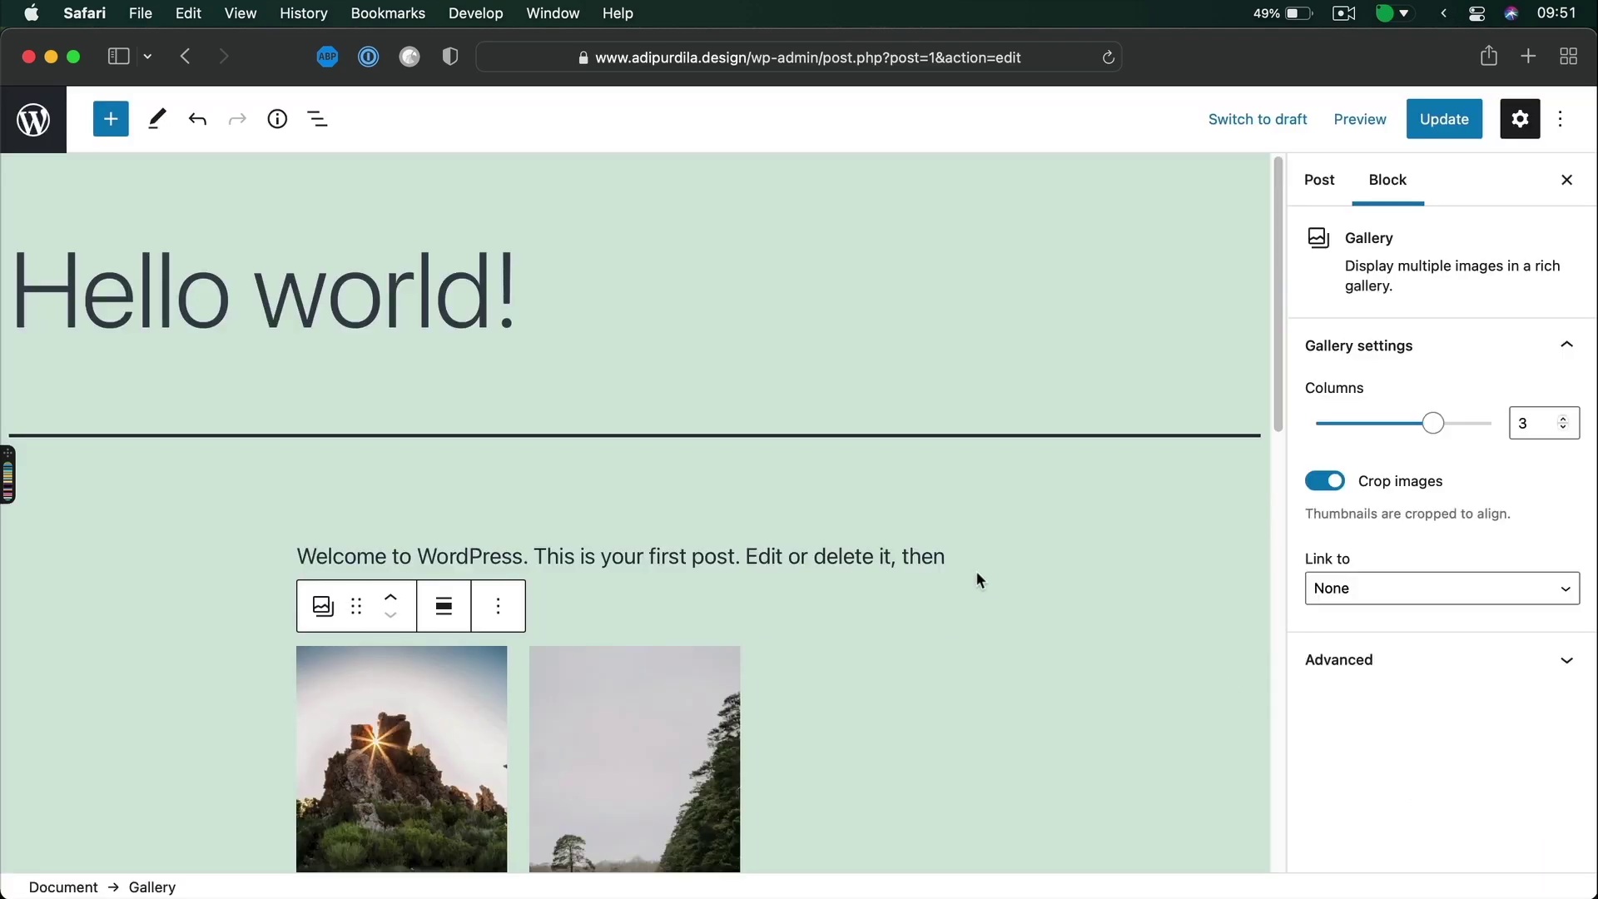
scroll(977, 580, down, 10)
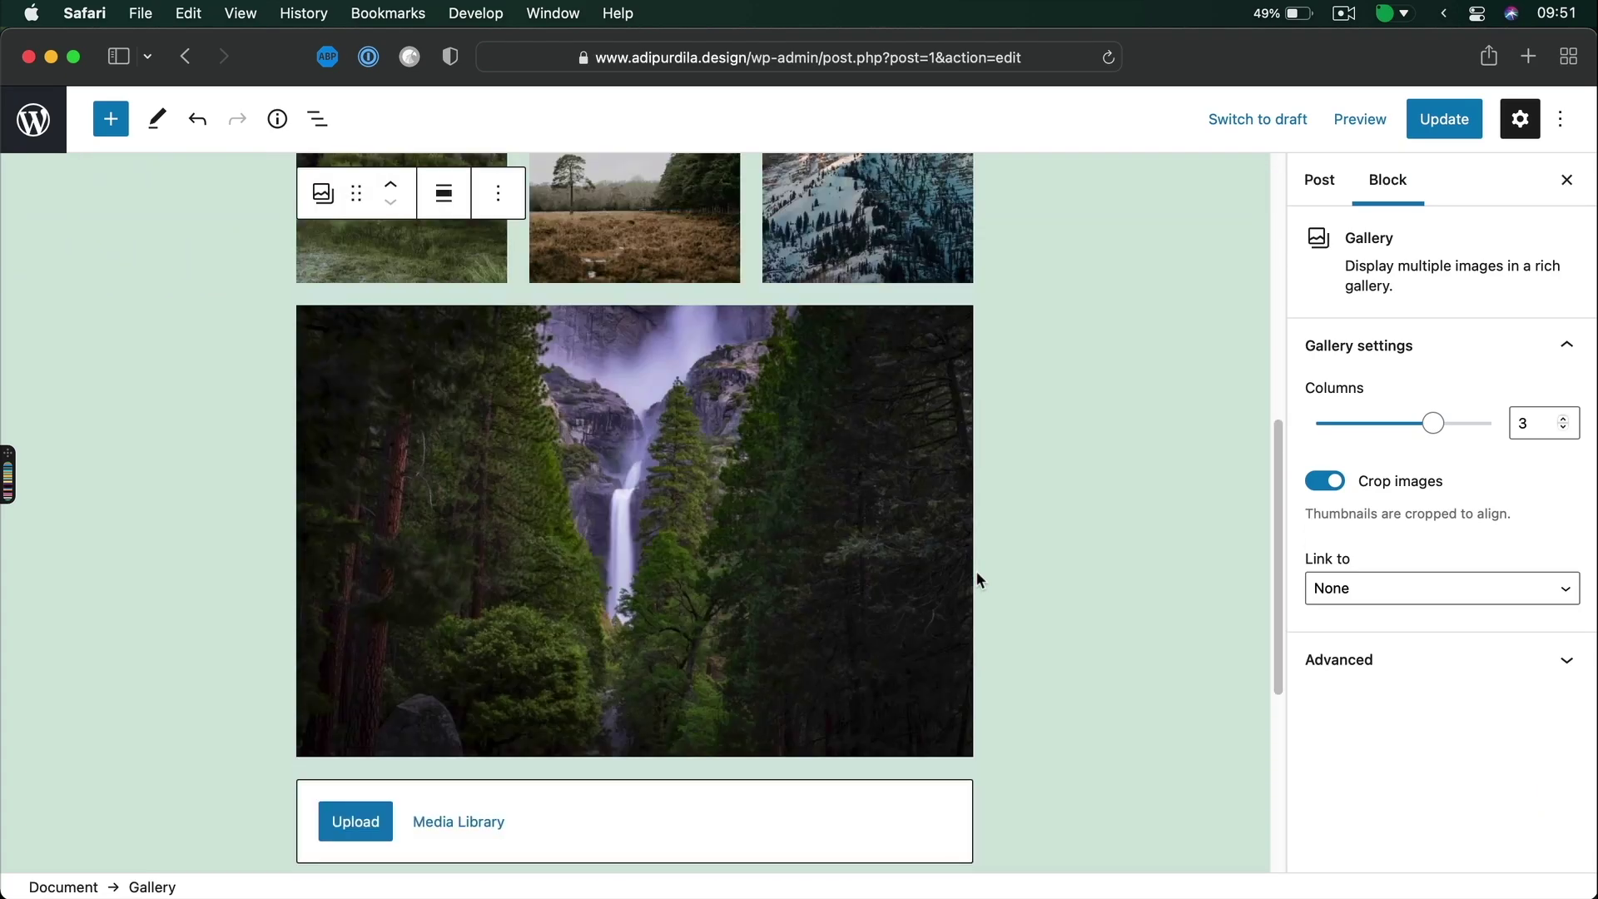
scroll(975, 572, up, 5)
click(1478, 123)
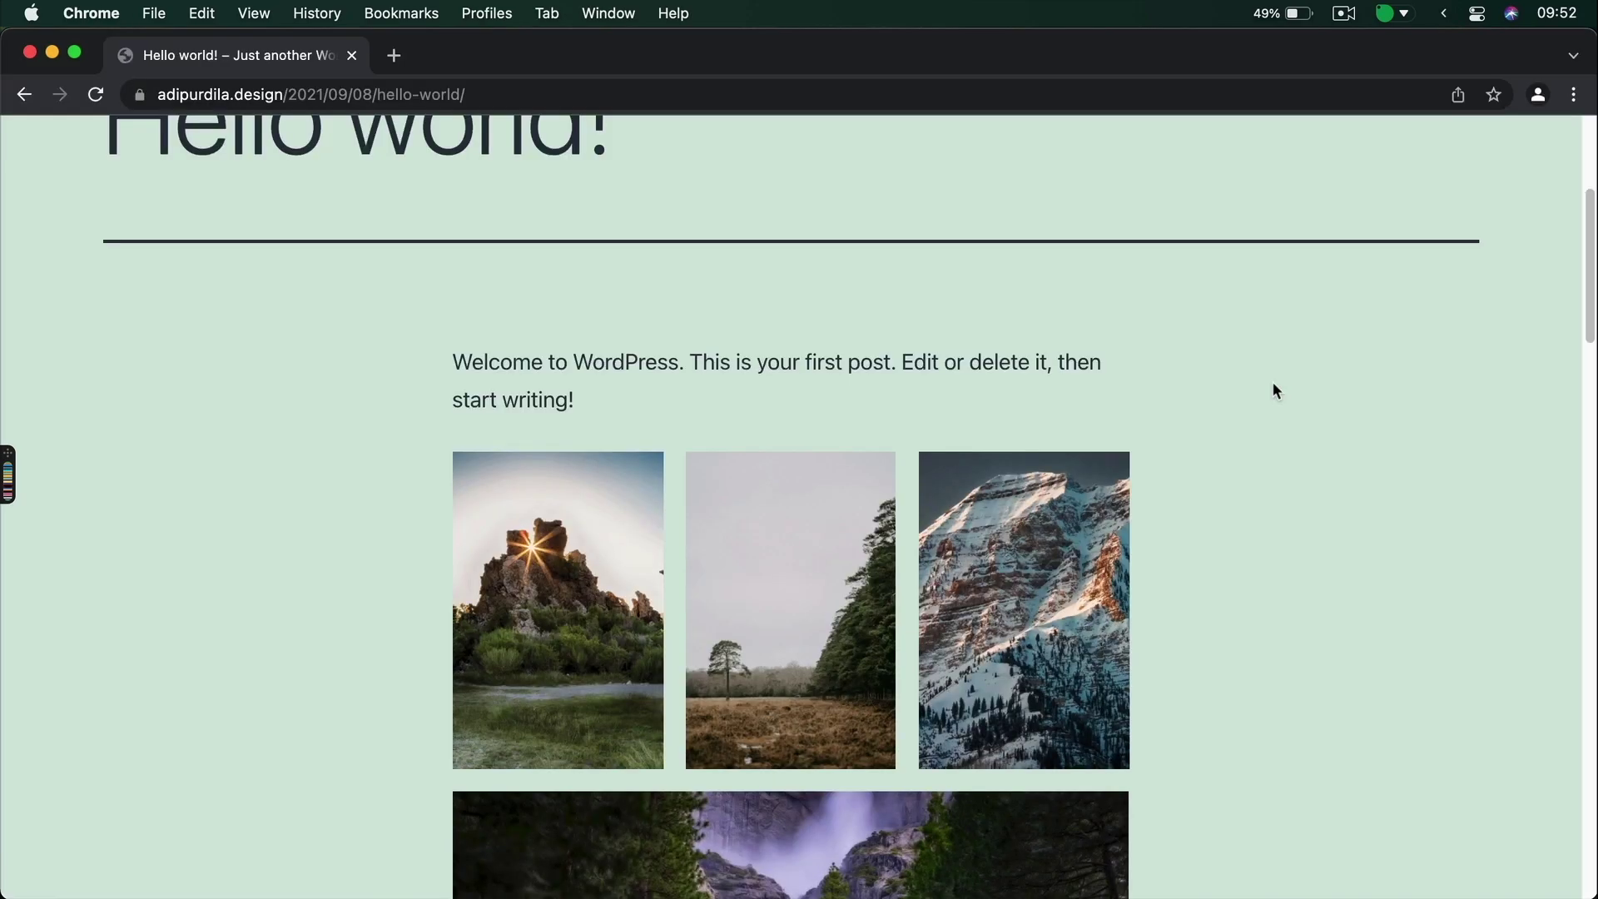
Look over the four gallery images in the published "Hello world!" post in Chrome
scroll(1274, 388, down, 4)
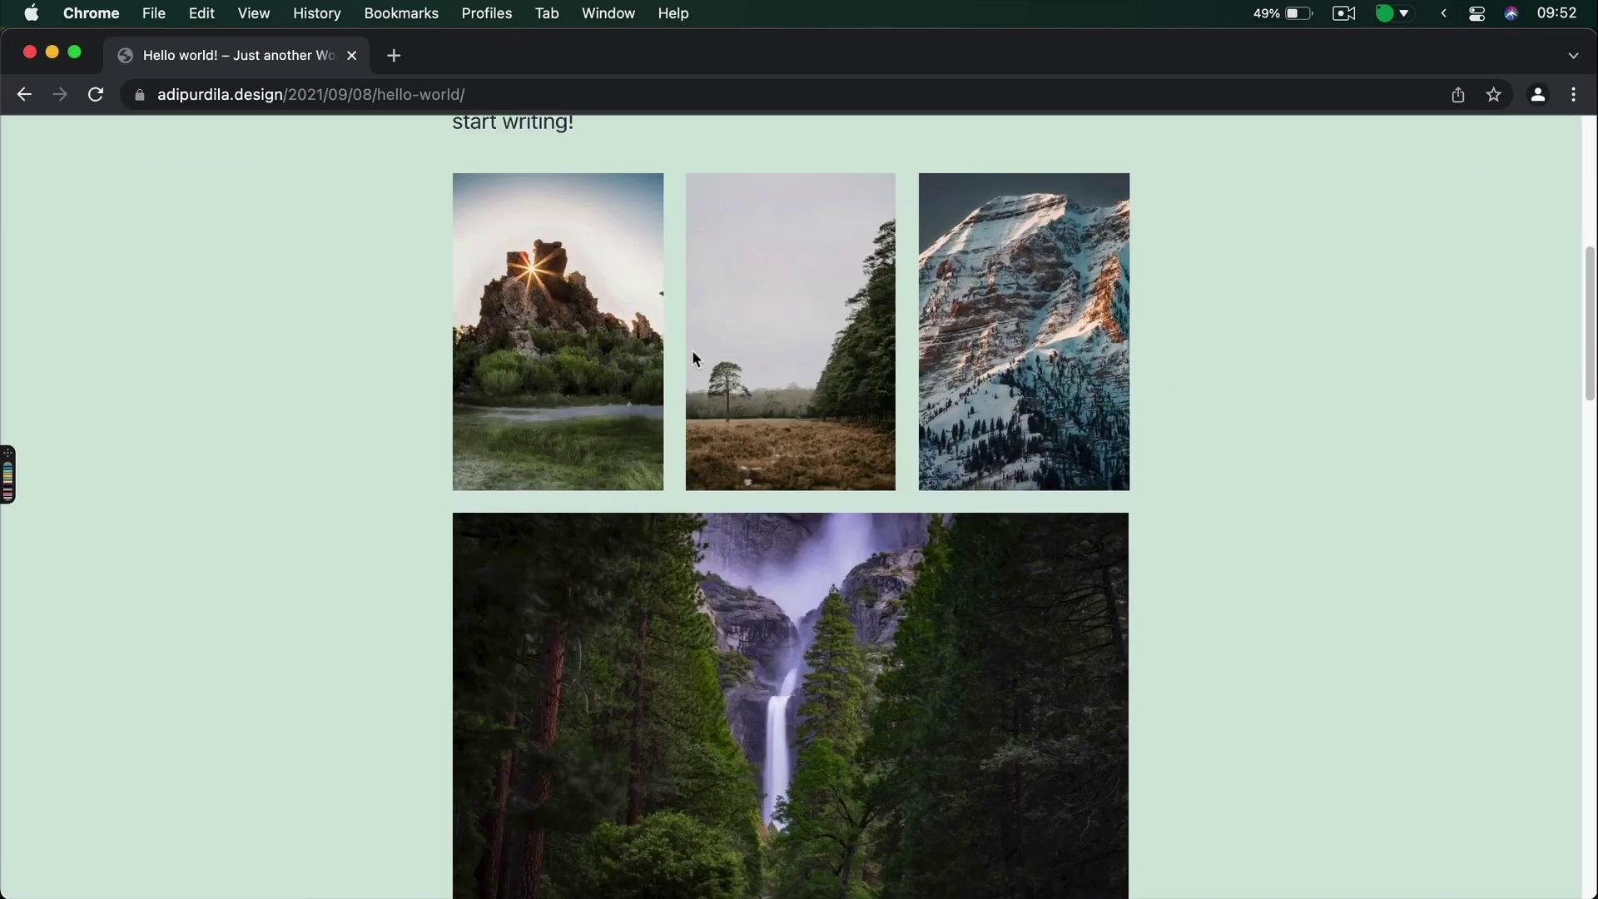
scroll(731, 552, down, 2)
scroll(732, 555, up, 8)
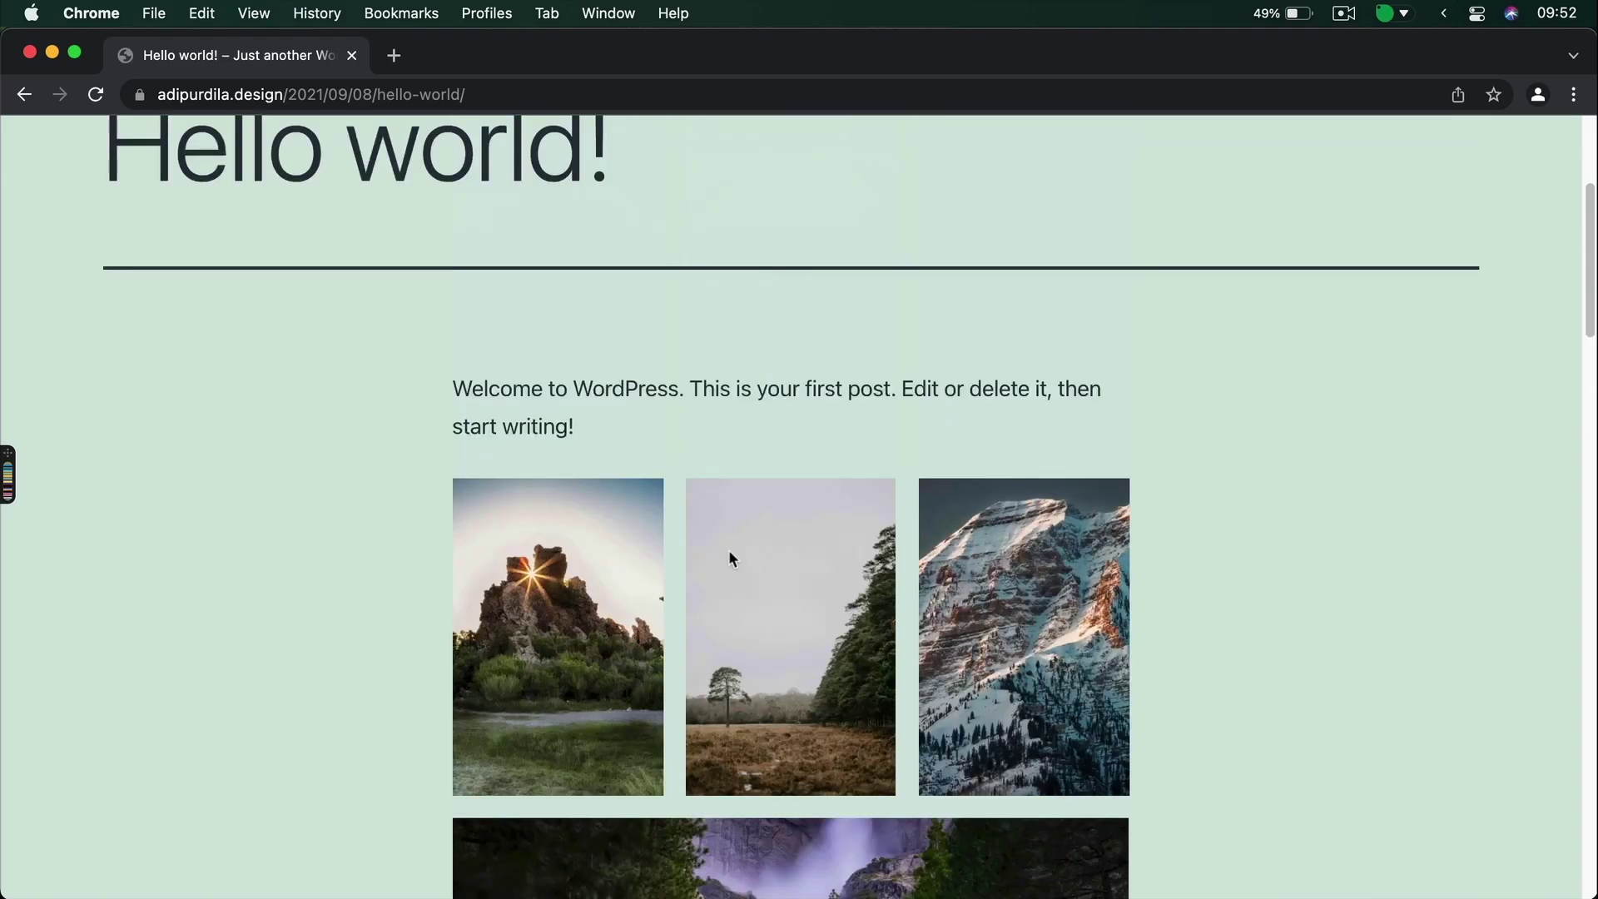
scroll(730, 551, up, 2)
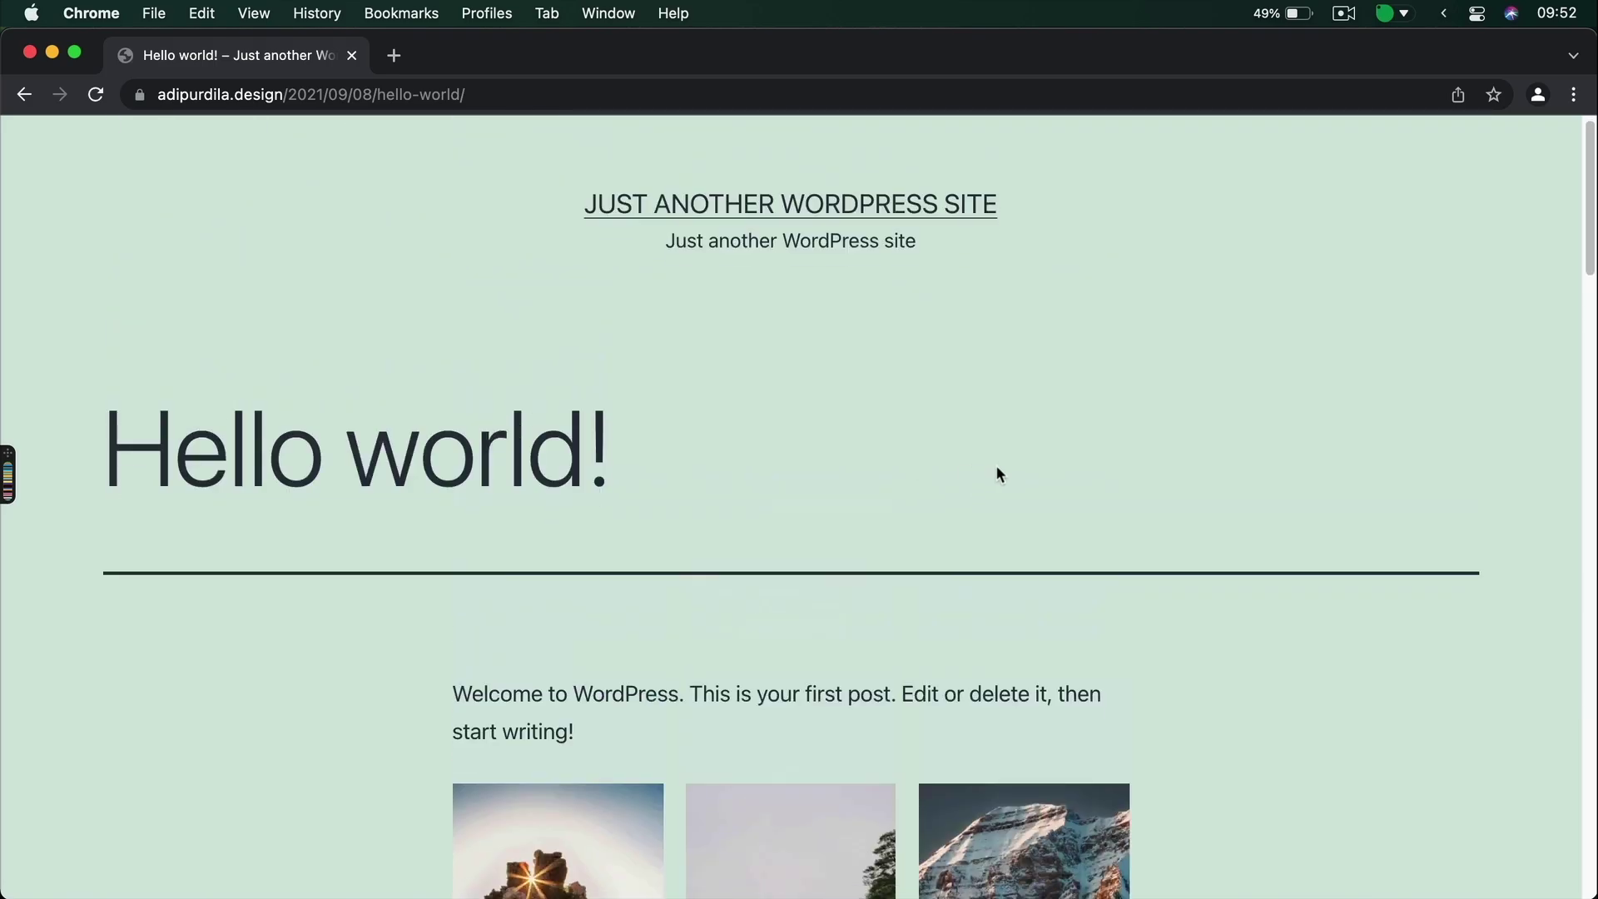
scroll(996, 471, down, 6)
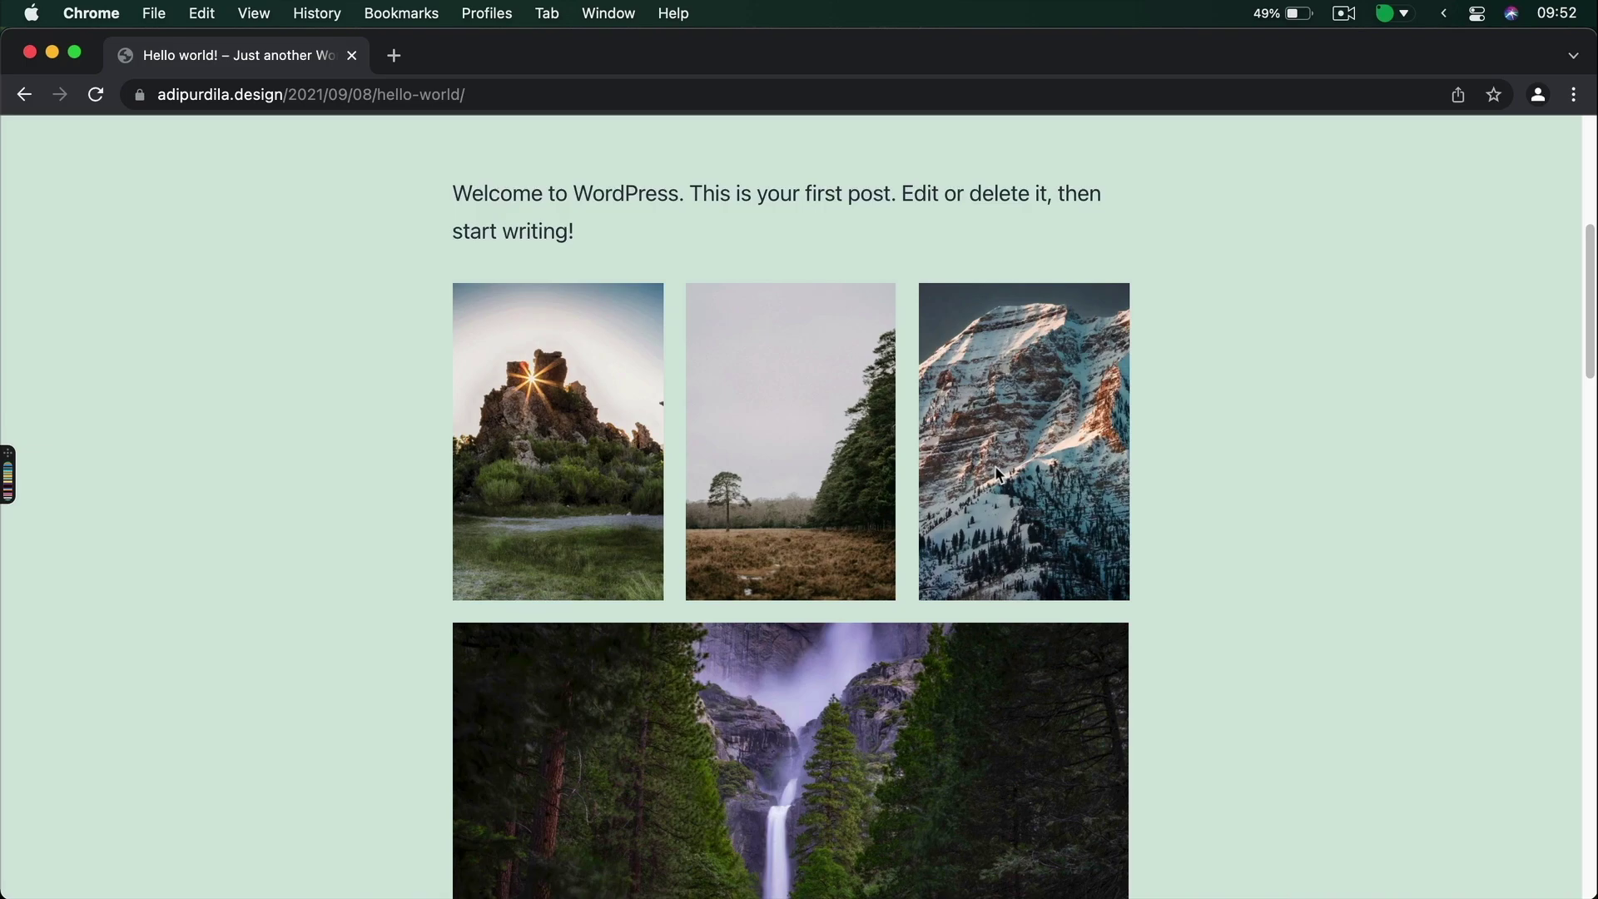
scroll(996, 471, up, 4)
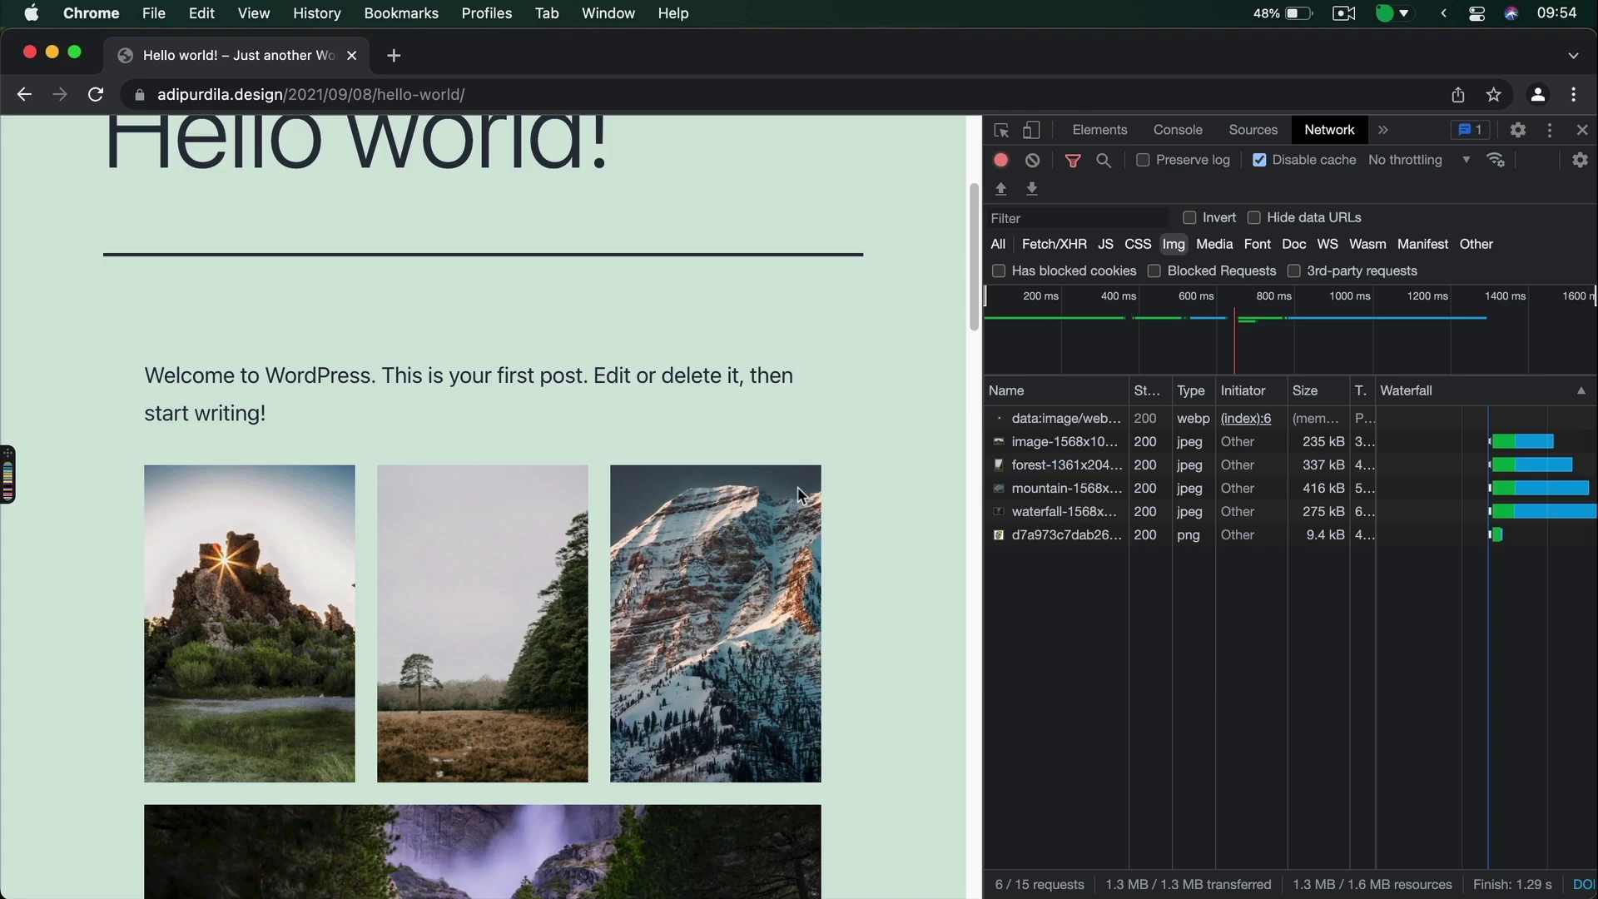
Switch to Safari, enable WebP Conversion in the EWWW Image Optimizer settings, and save the changes
key(super+Tab)
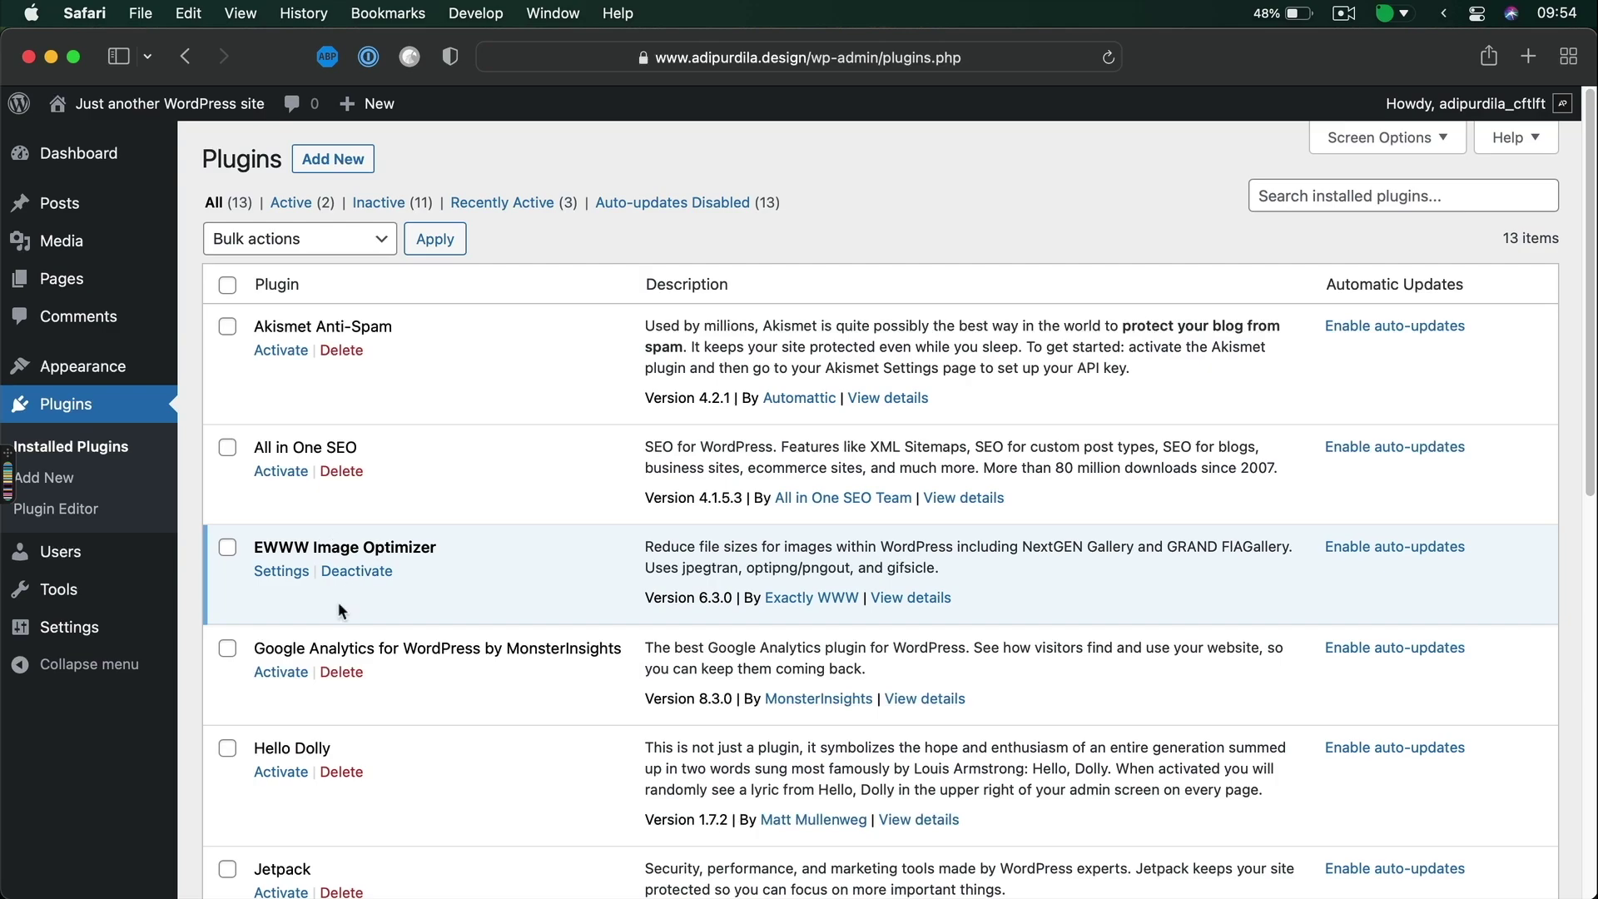
click(279, 572)
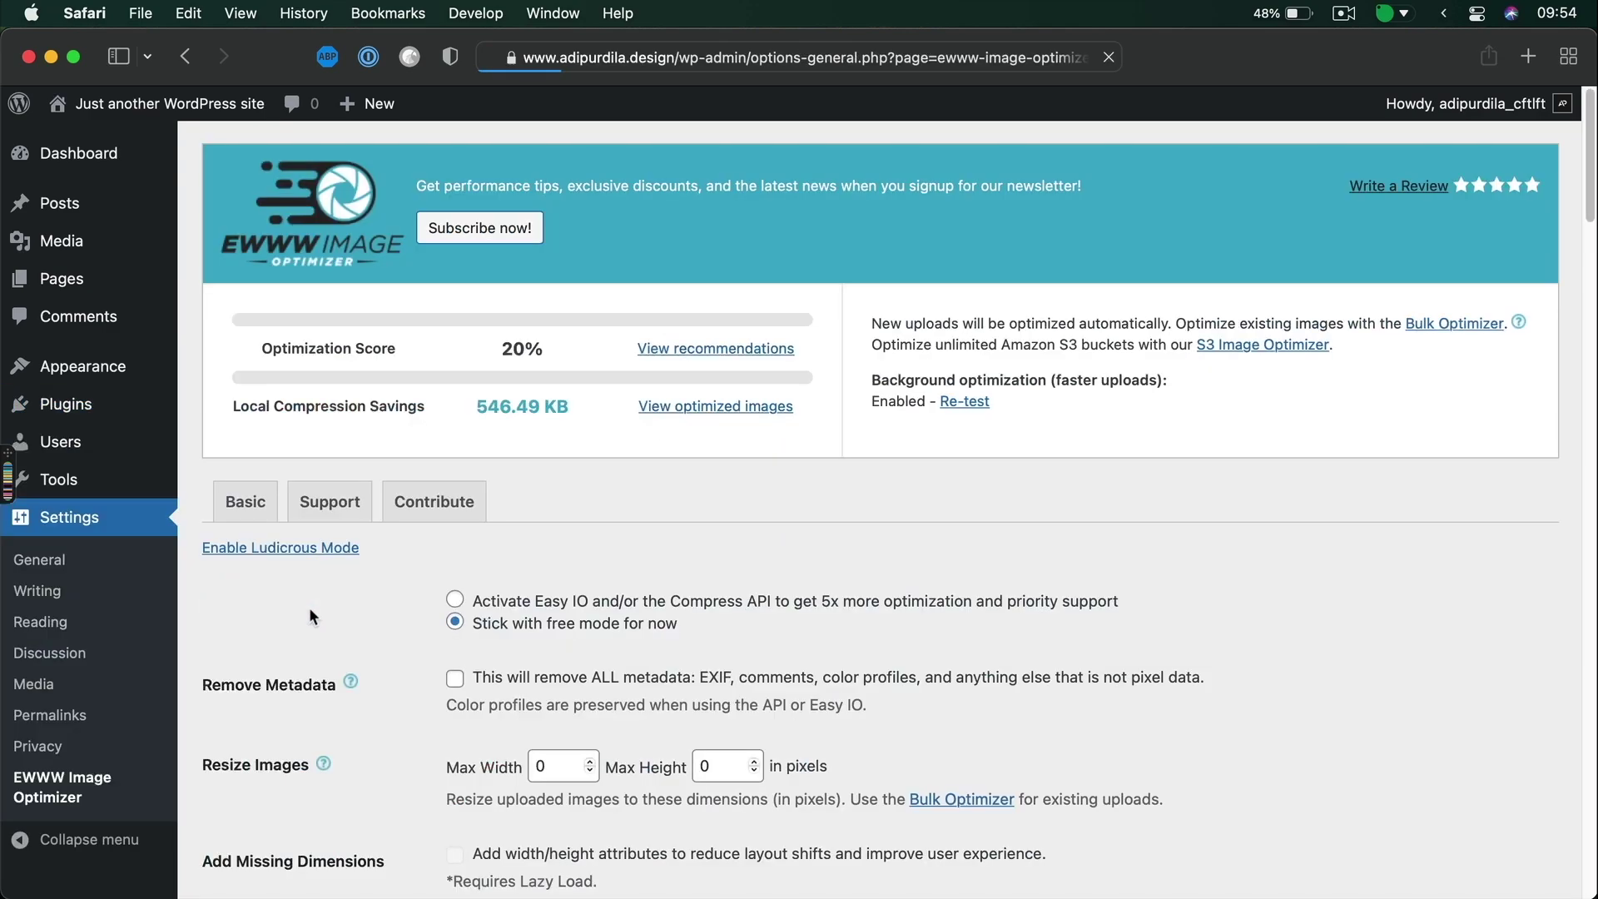
scroll(308, 607, down, 7)
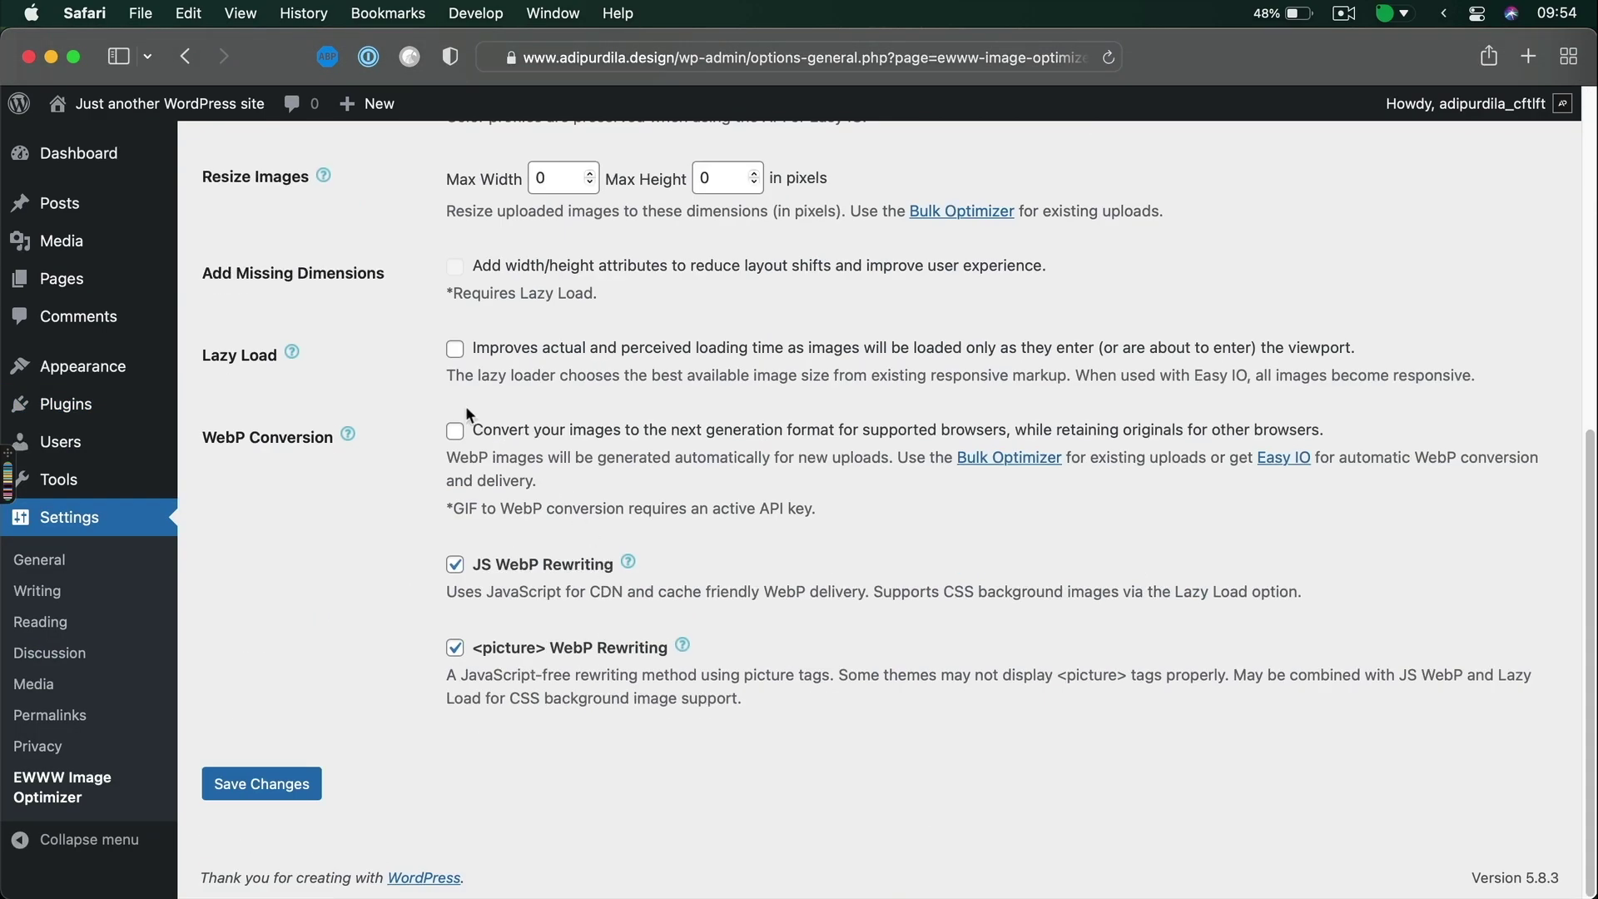
click(455, 432)
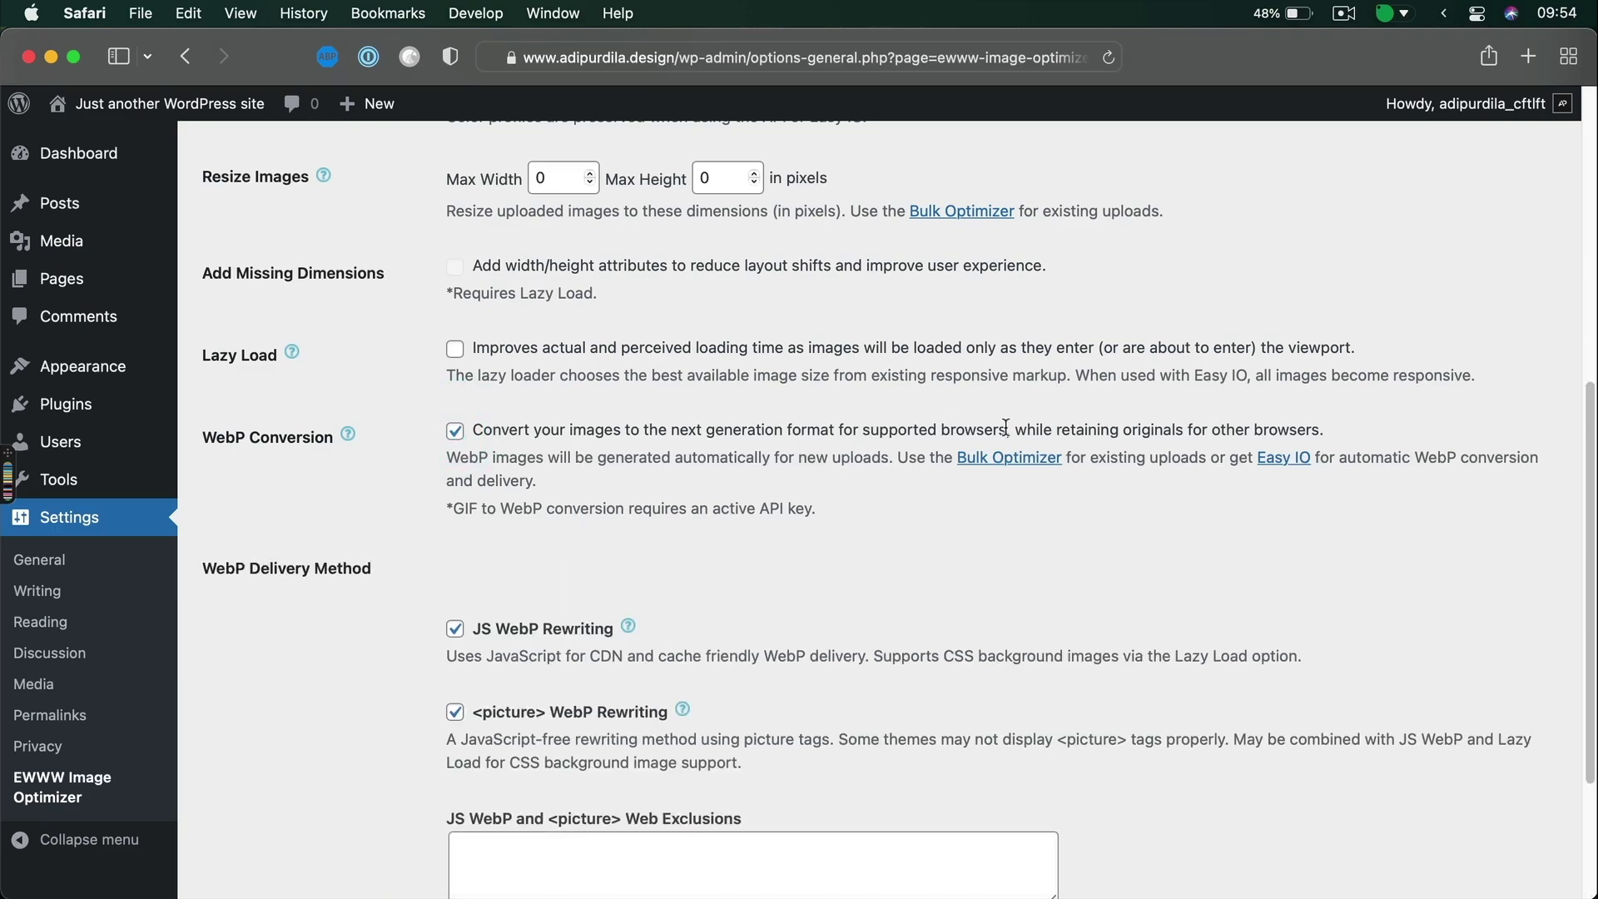
scroll(964, 569, down, 3)
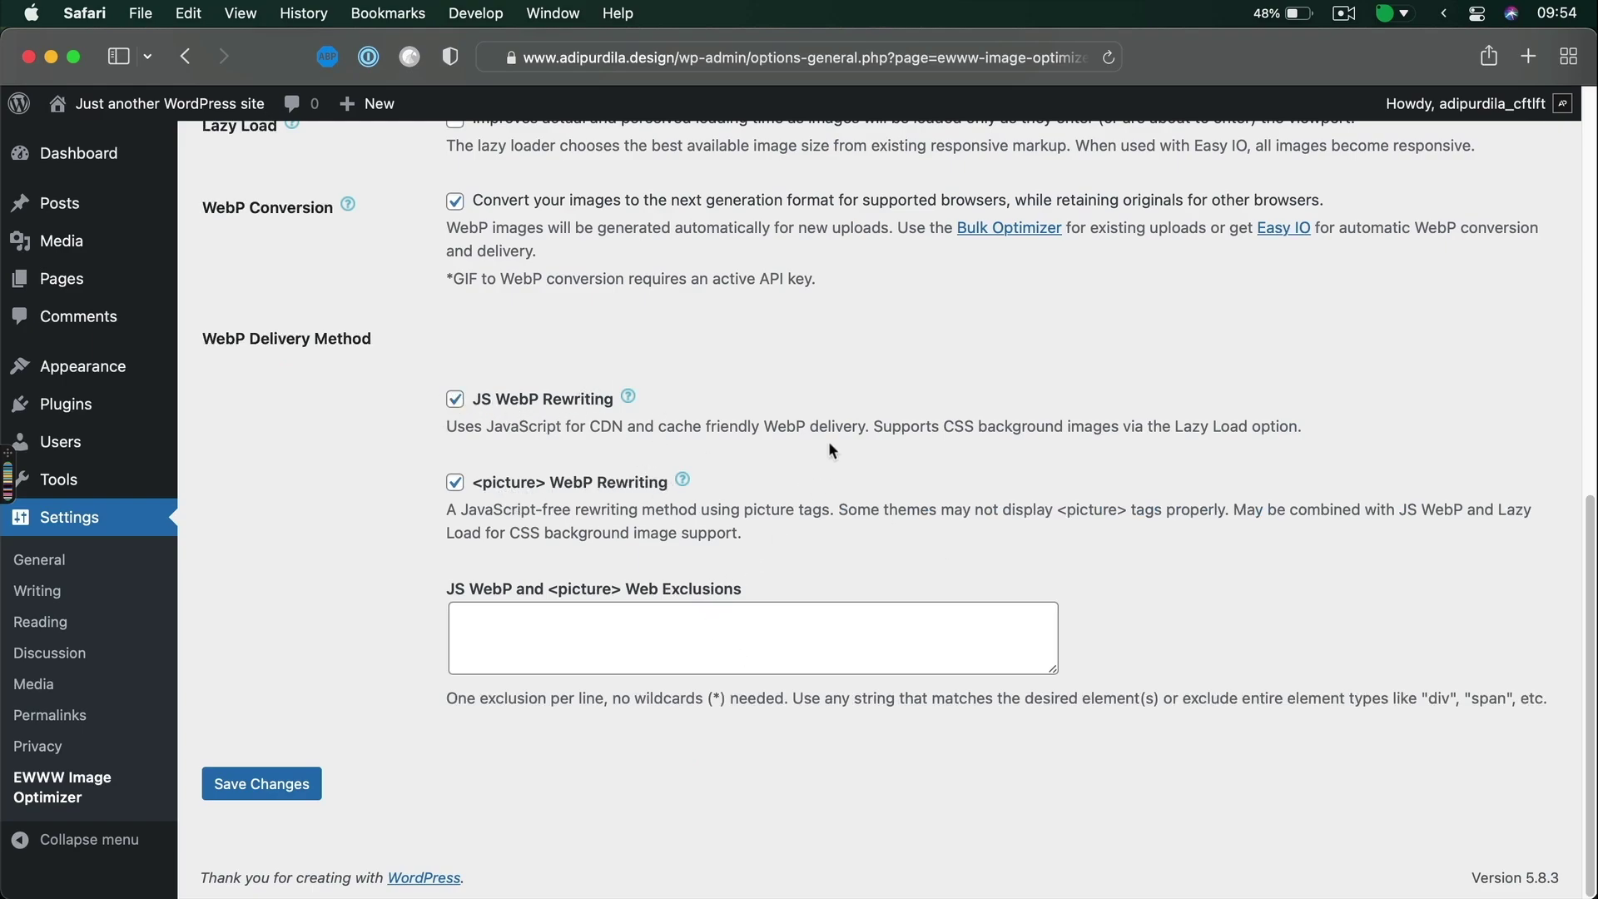
scroll(619, 514, up, 1)
click(258, 840)
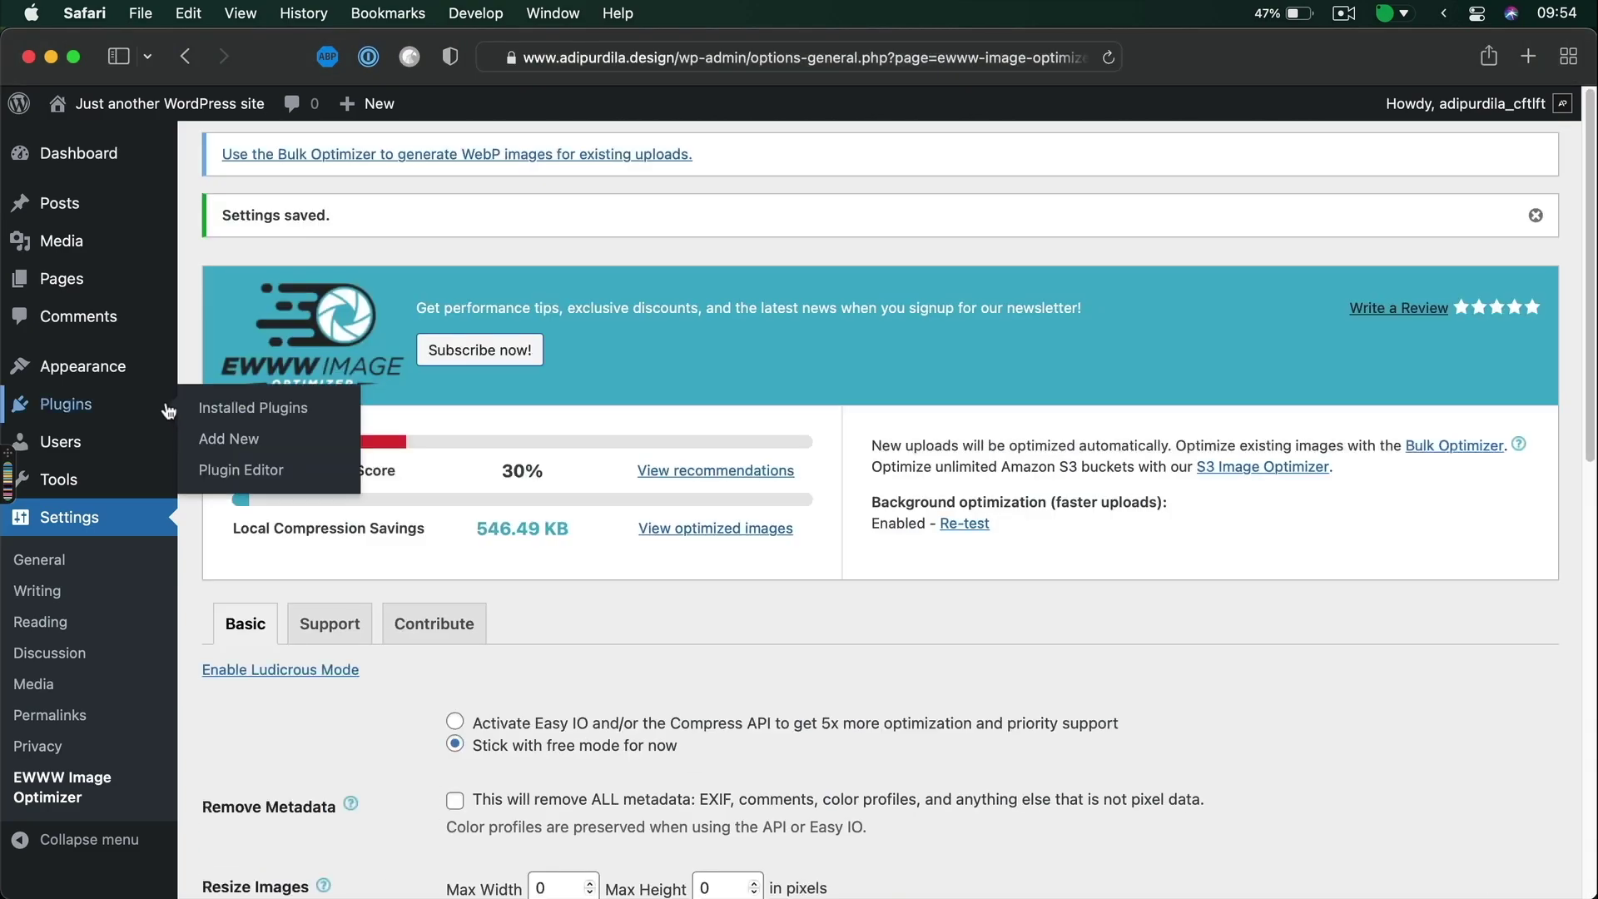
Bulk optimize the media library images with Force re-optimize and WebP Only enabled
click(101, 237)
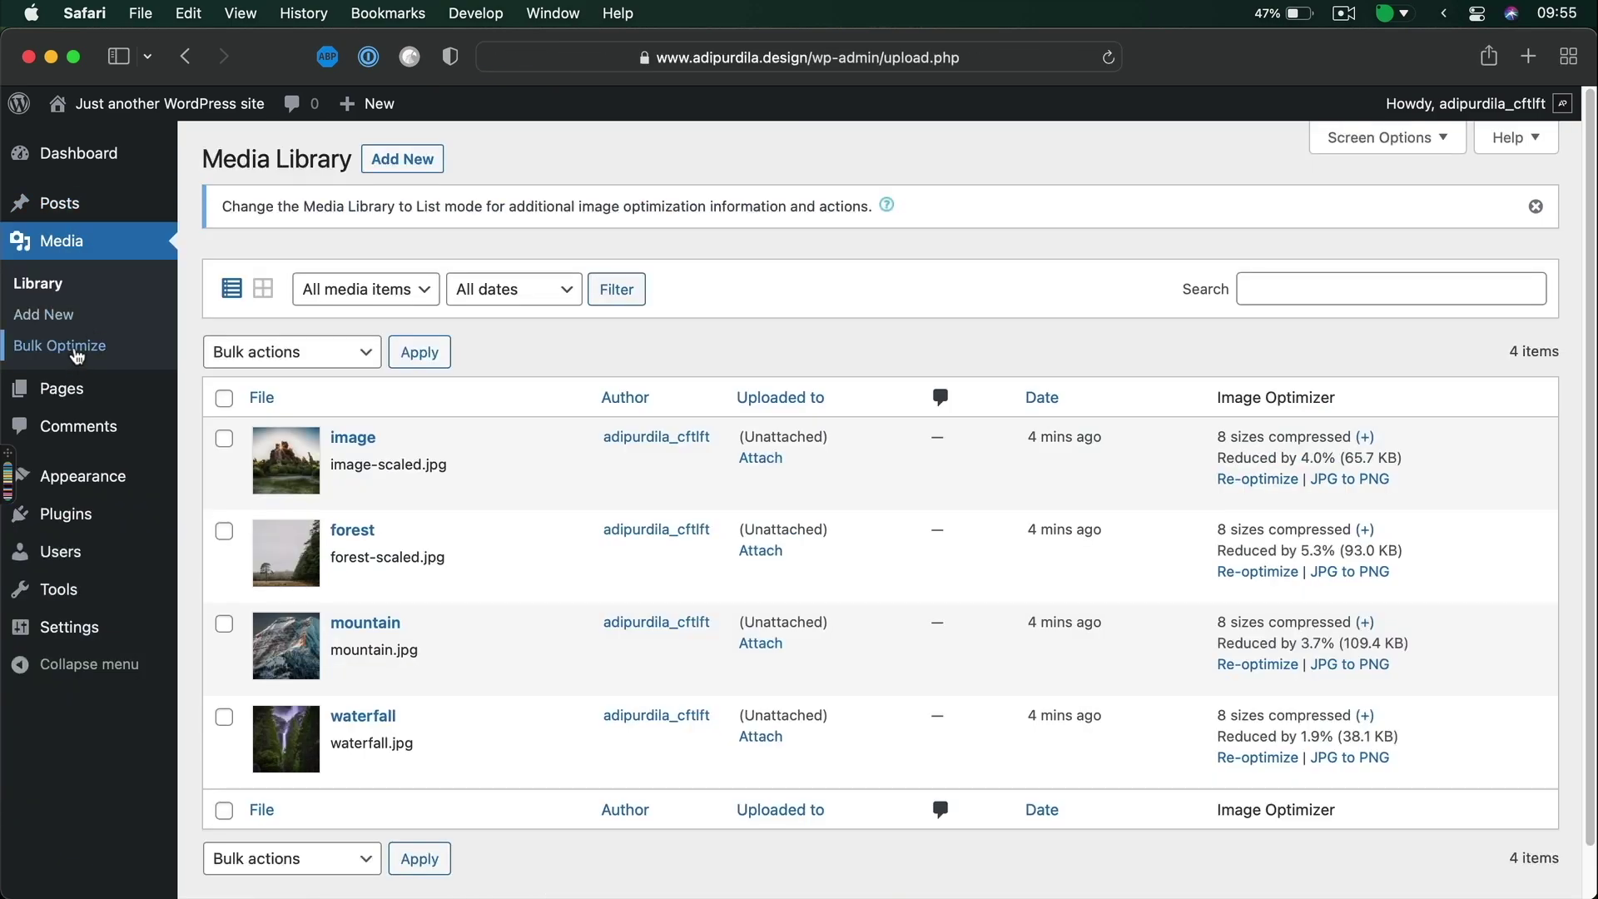
click(73, 348)
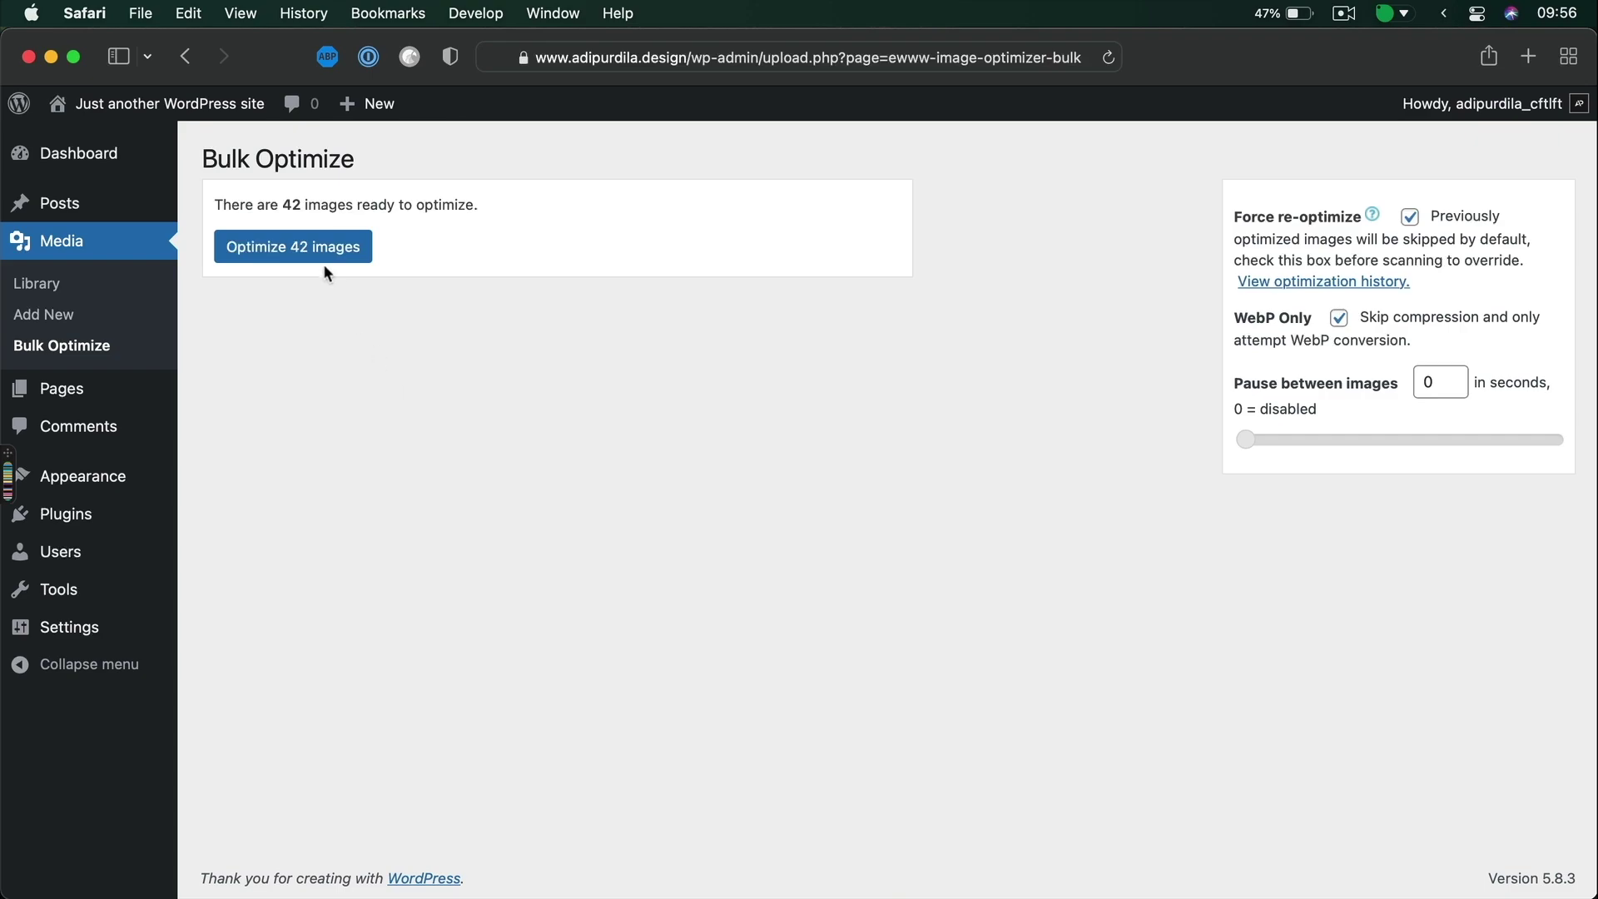
click(327, 255)
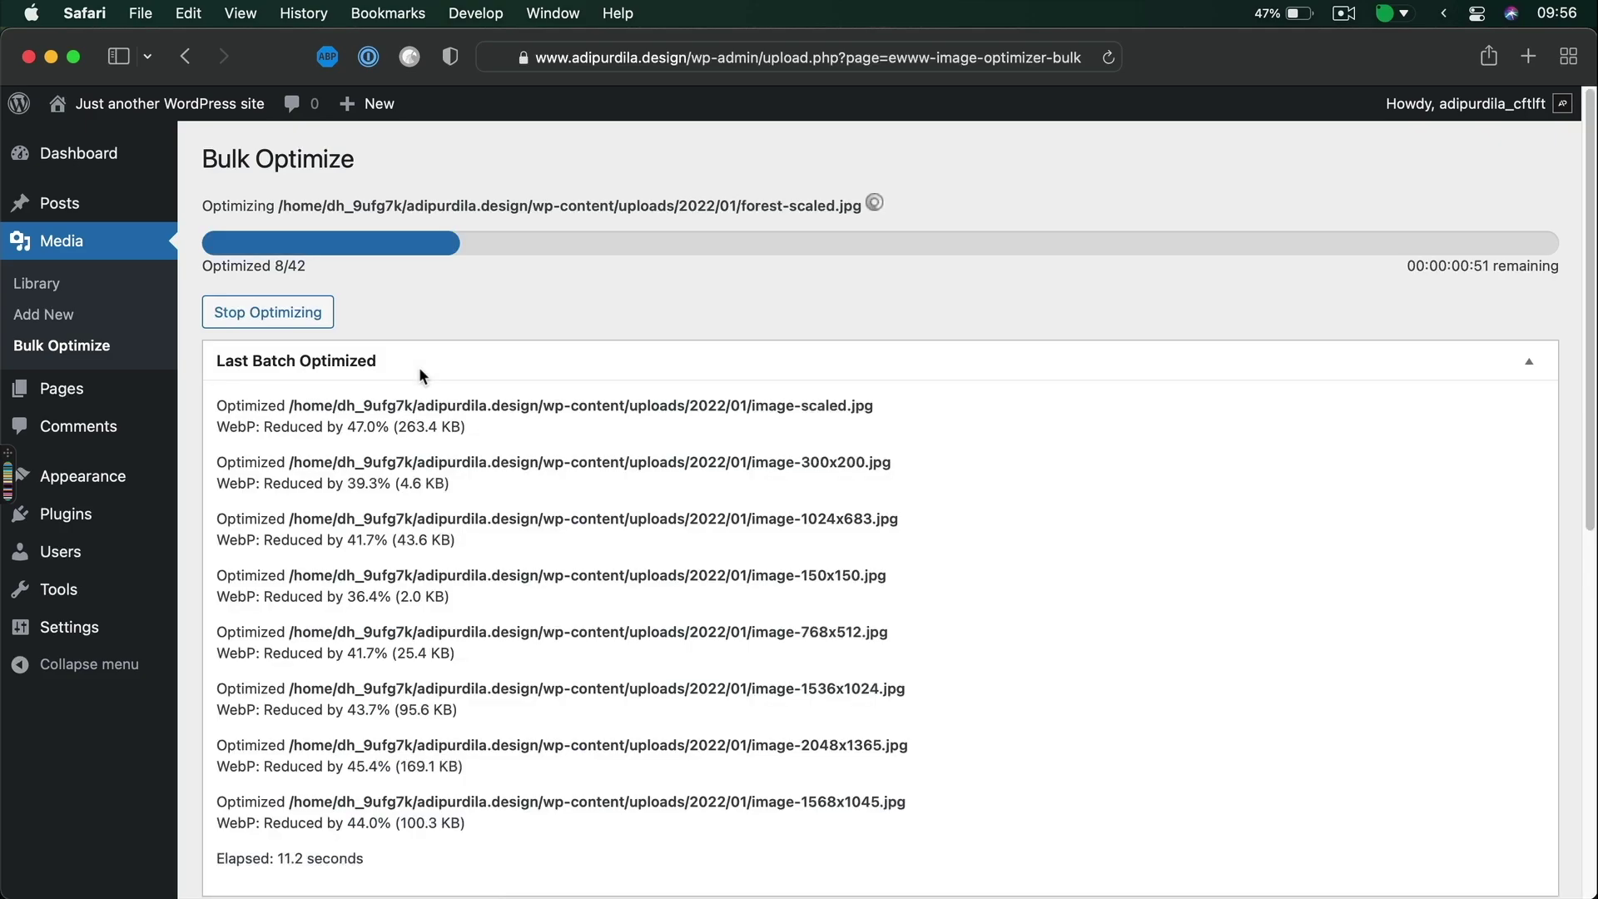
scroll(598, 479, down, 5)
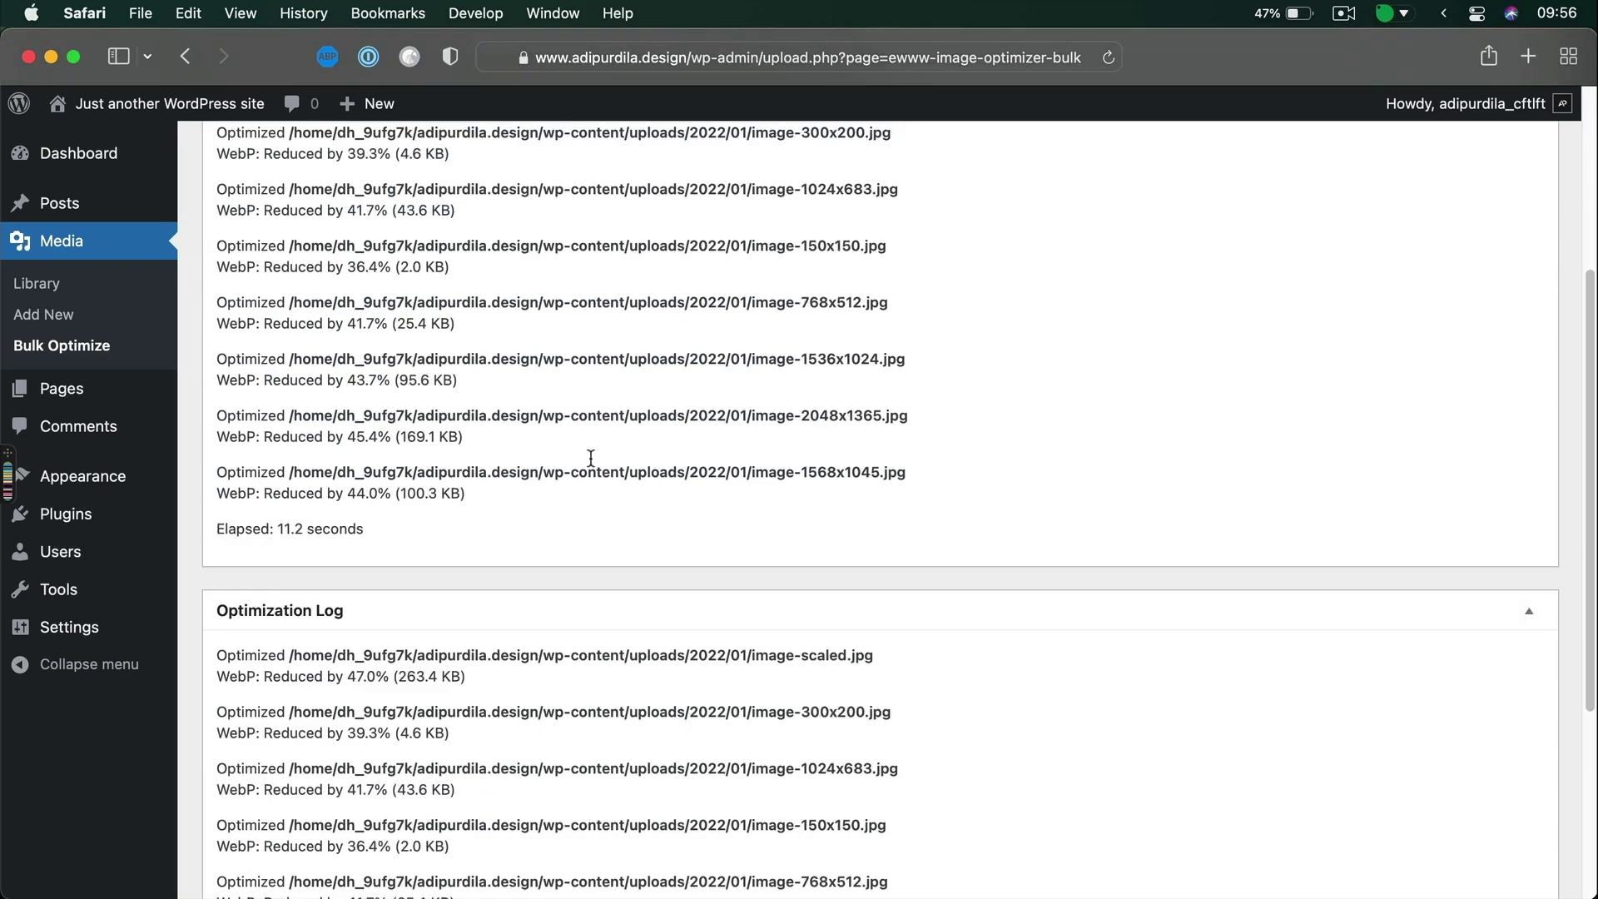
scroll(591, 462, up, 5)
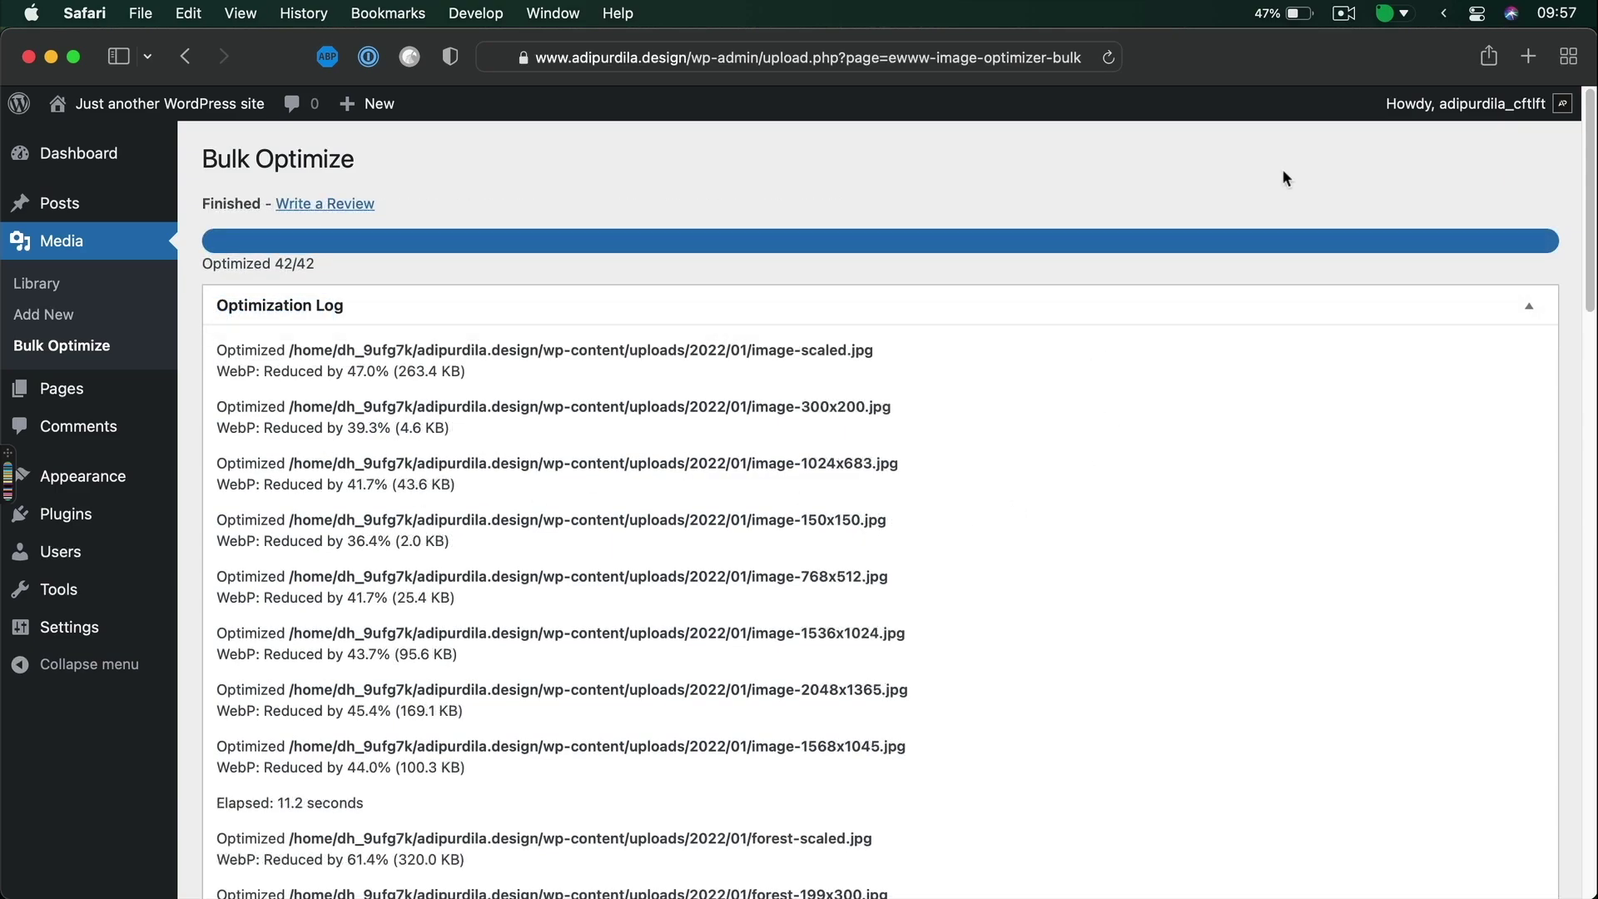
Check the WebP entries in the Image Optimizer column for the four pictures in the media library
click(70, 283)
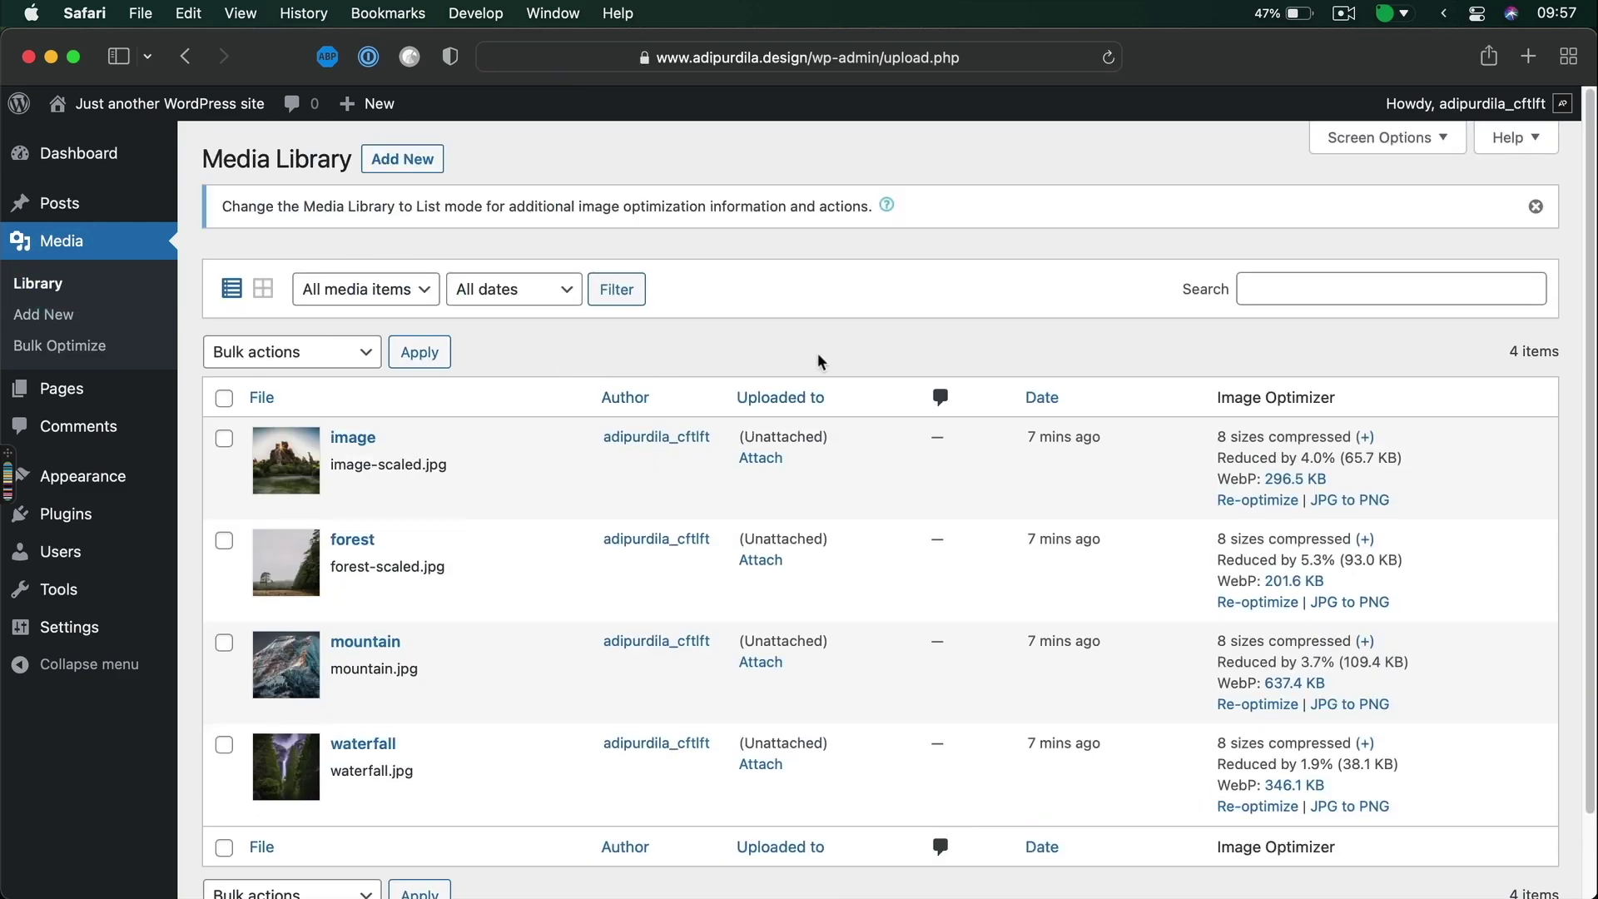
scroll(818, 363, down, 2)
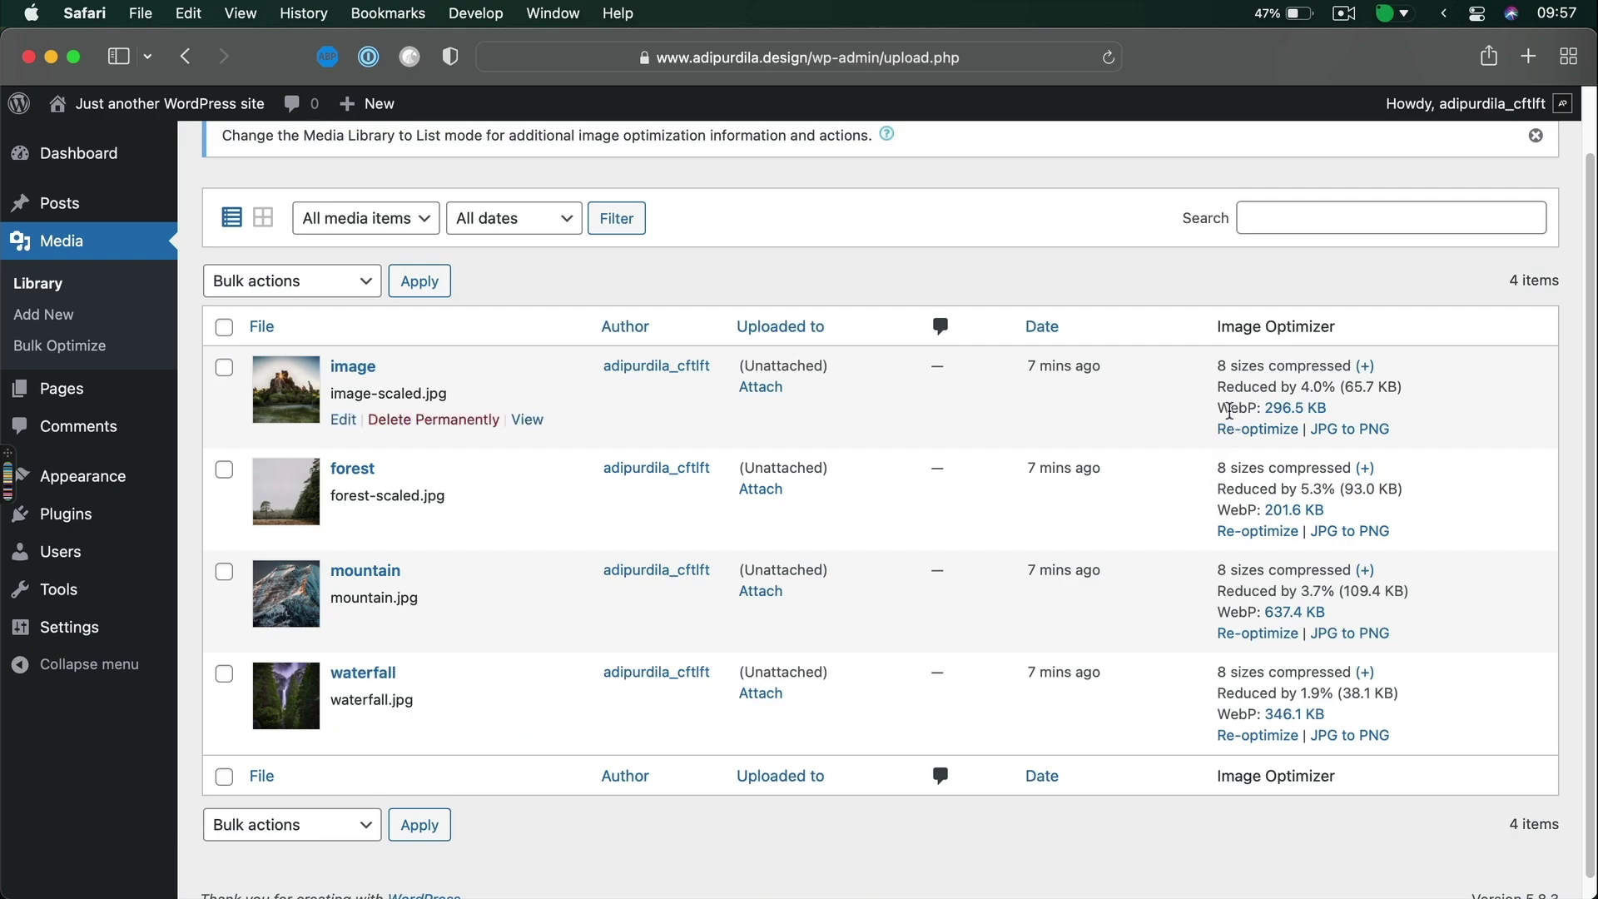
drag(1237, 407, 1257, 407)
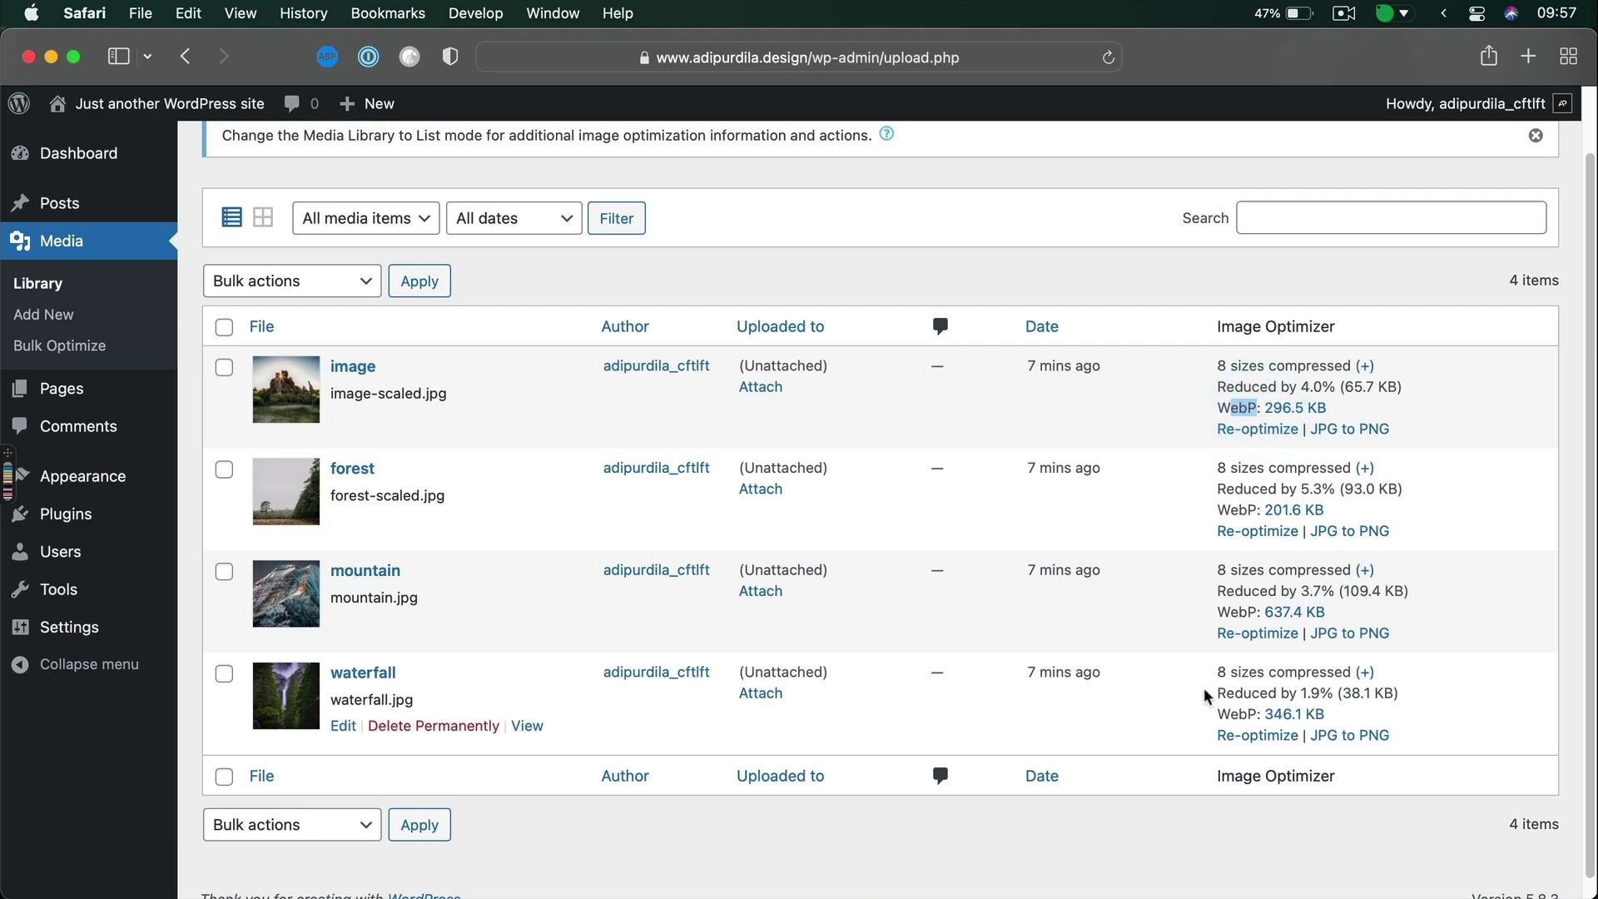
click(1113, 835)
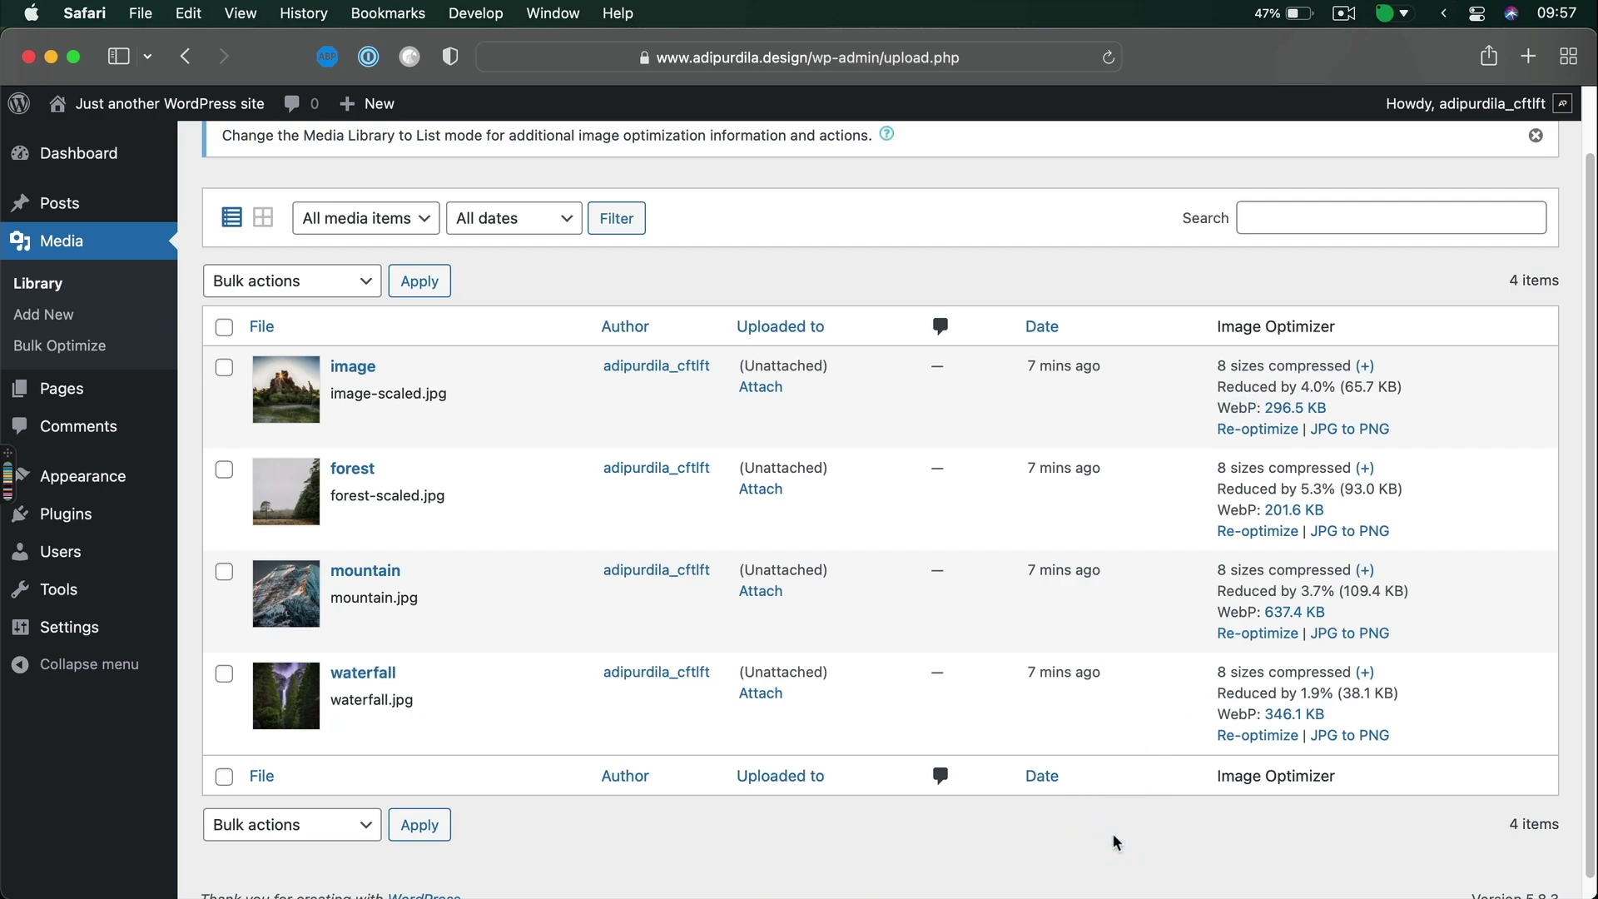
Switch to Chrome, reload the "Hello world!" post and inspect the first gallery image's element
key(super+Tab)
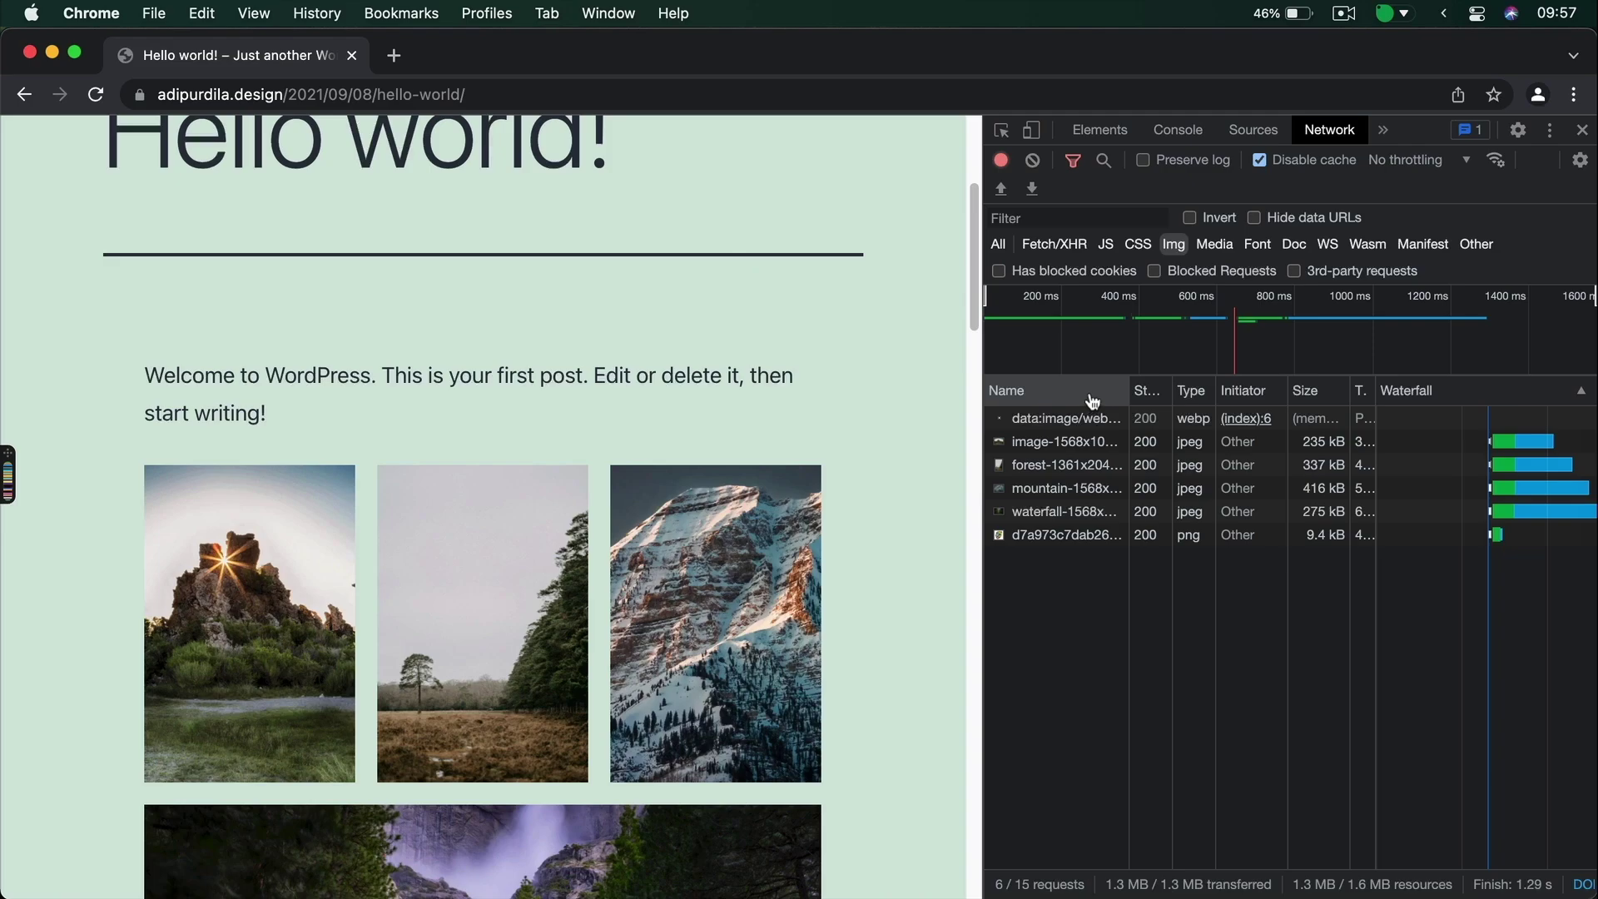
click(92, 103)
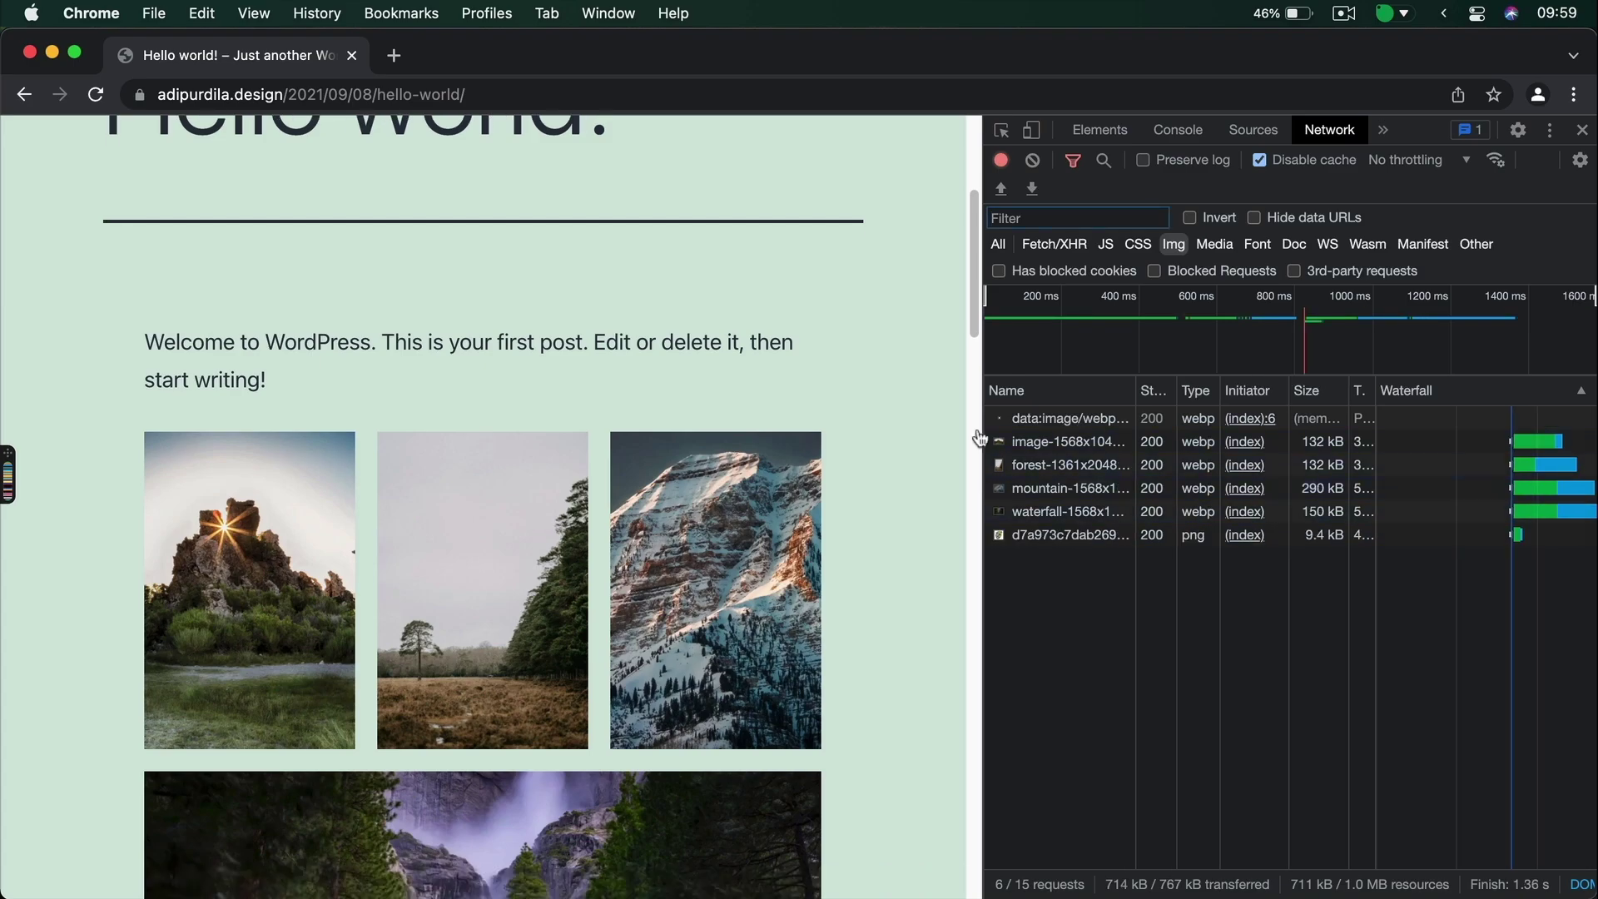
right_click(323, 531)
click(353, 657)
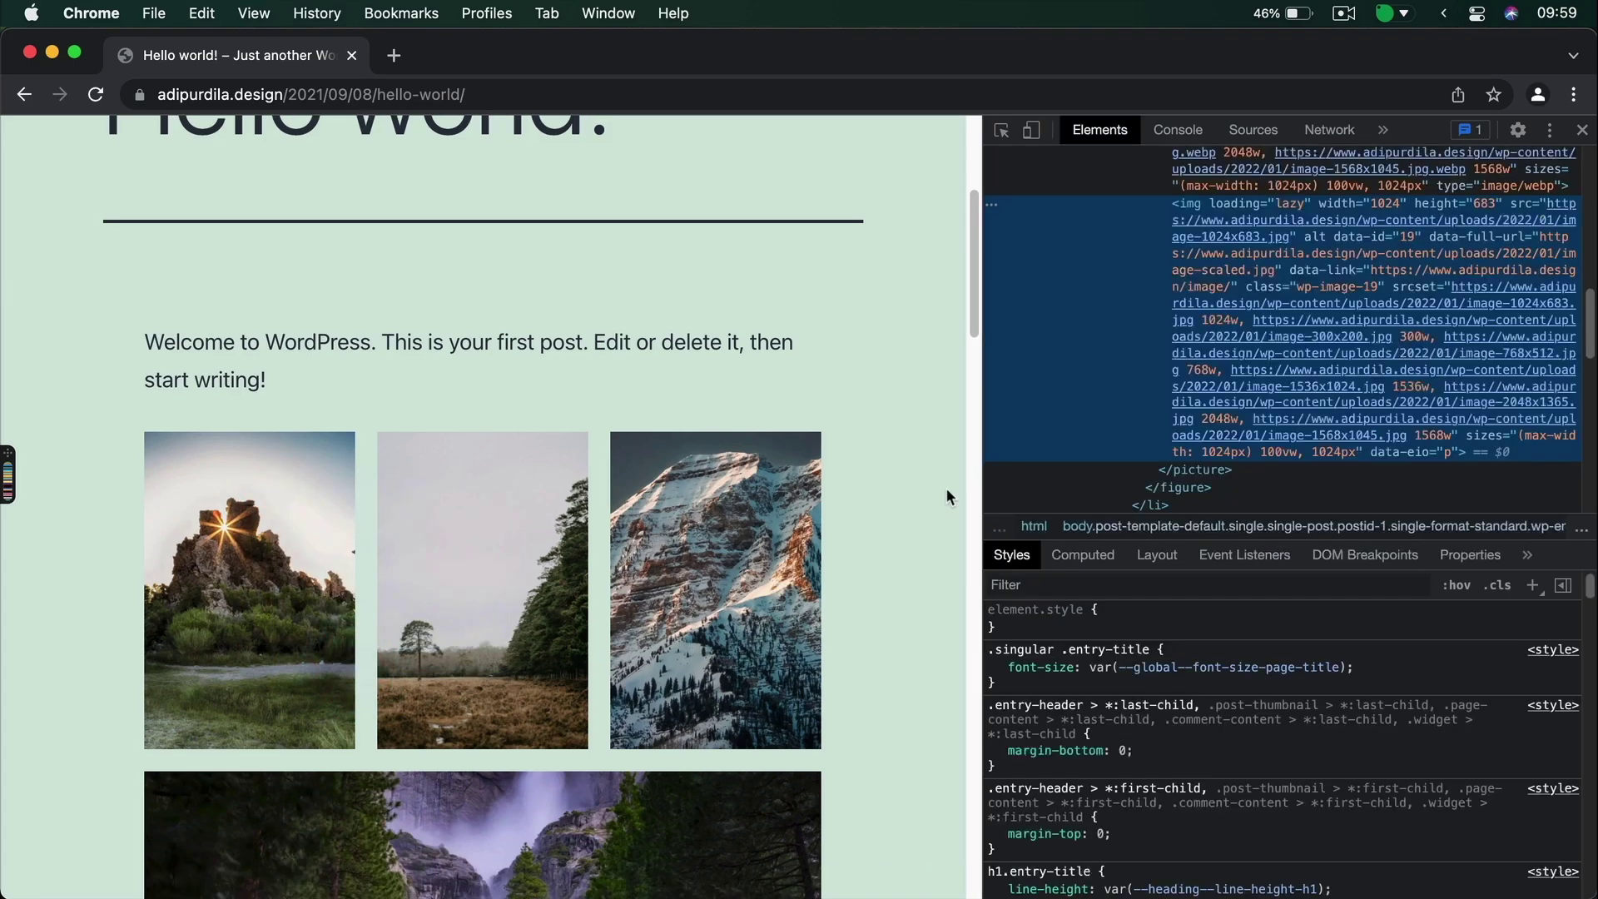
Widen the developer tools and examine the WebP source and JPG fallback inside the first gallery image's picture element
scroll(1360, 318, up, 2)
mouse_move(1210, 337)
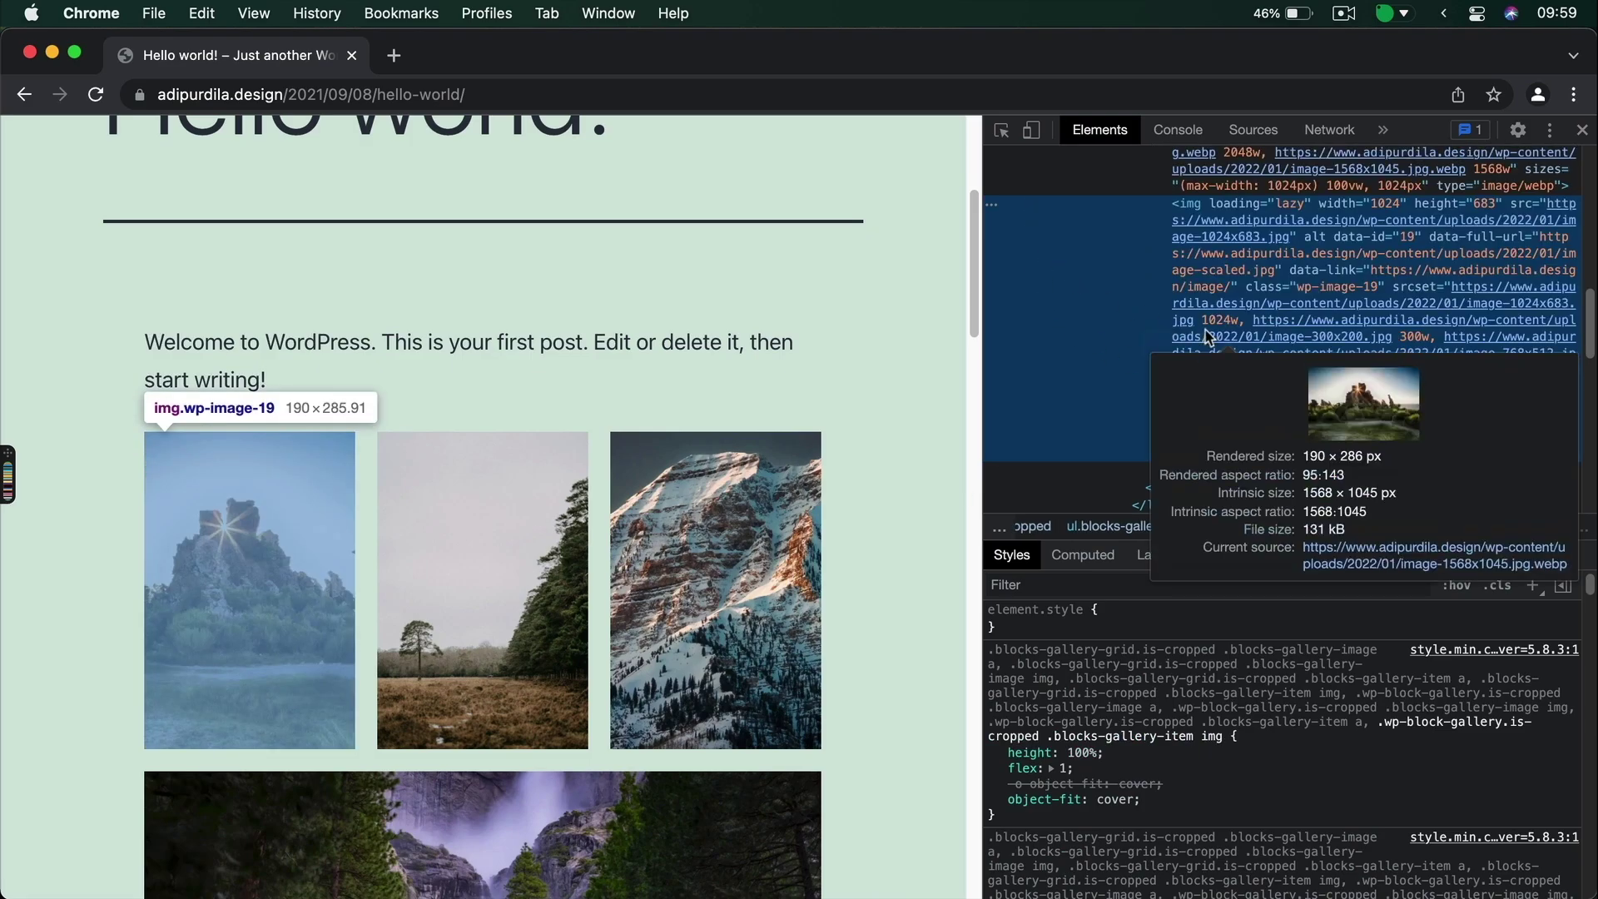
scroll(1210, 338, up, 4)
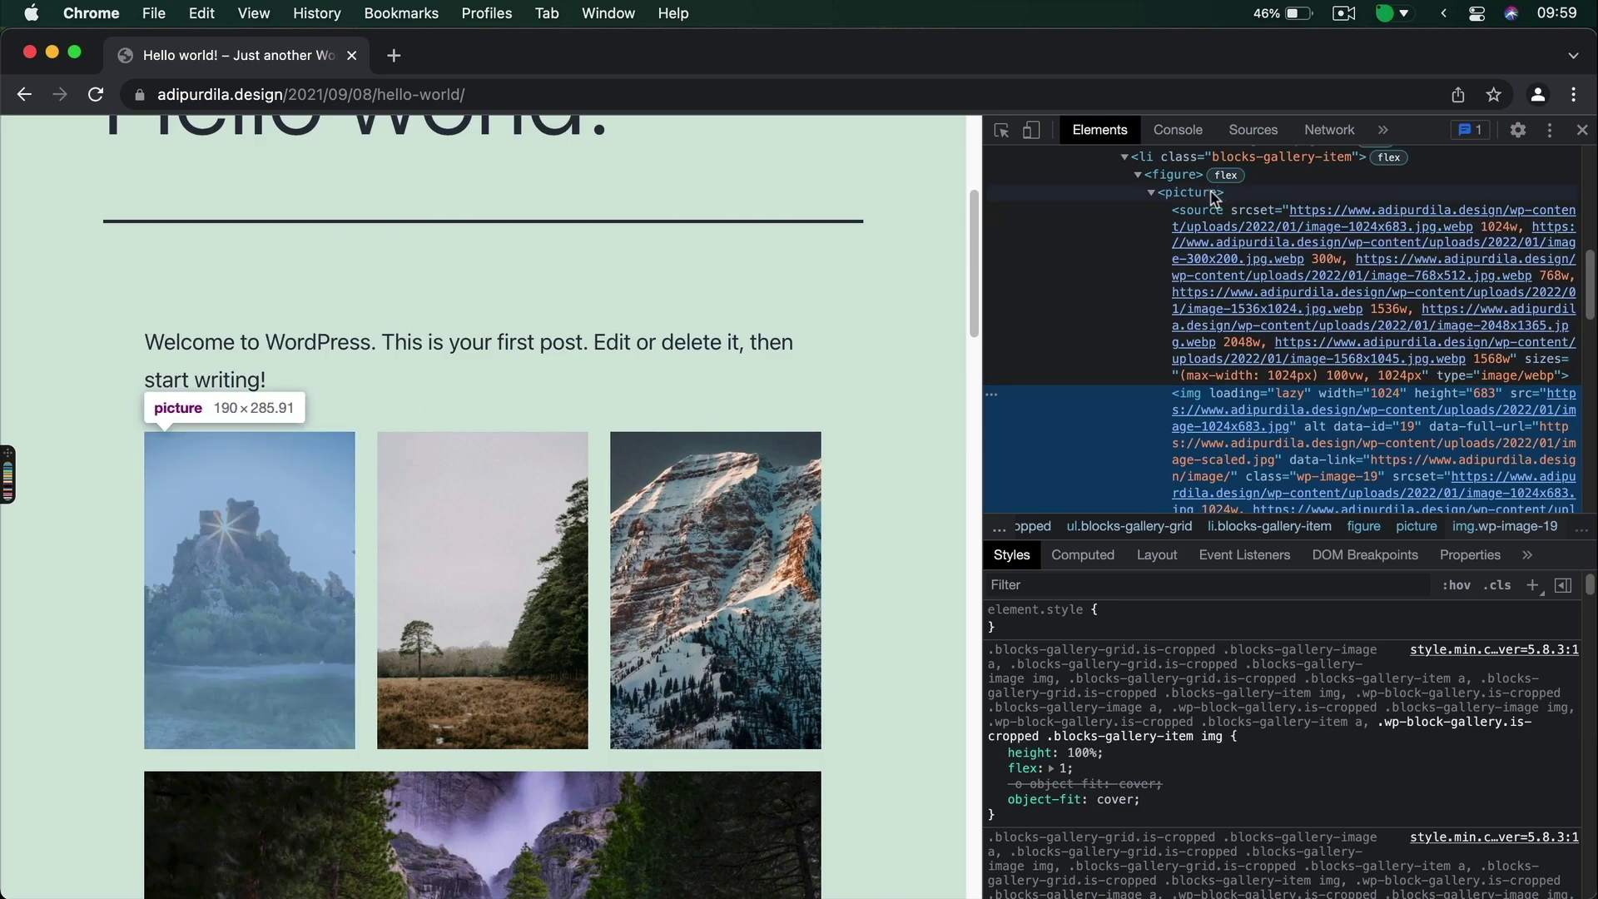
drag(979, 258, 479, 286)
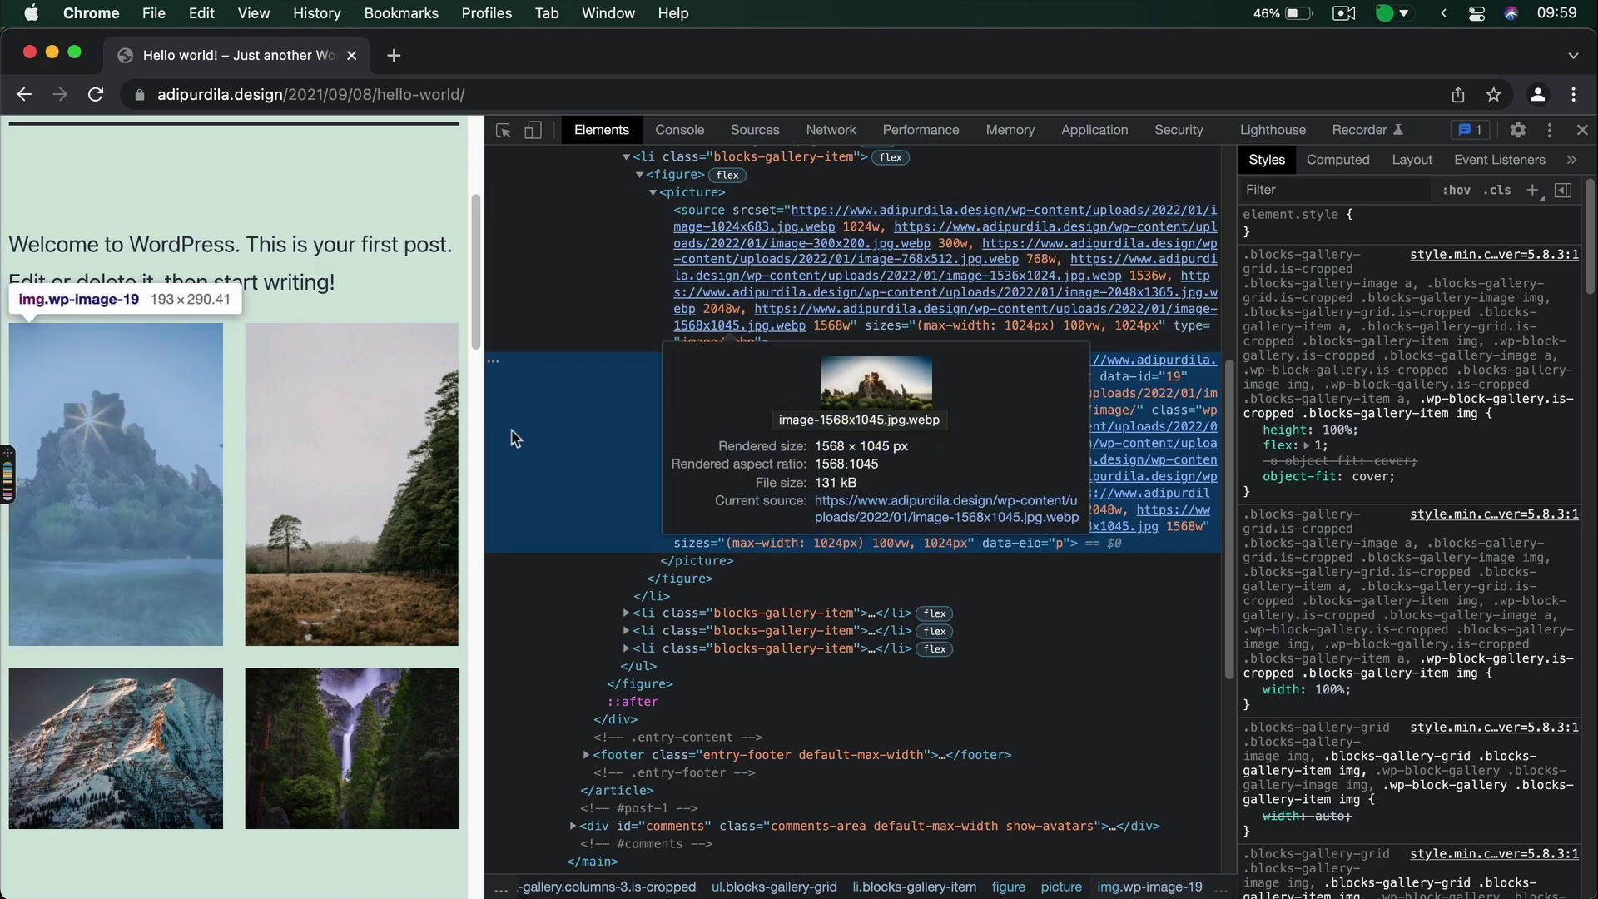
mouse_move(699, 368)
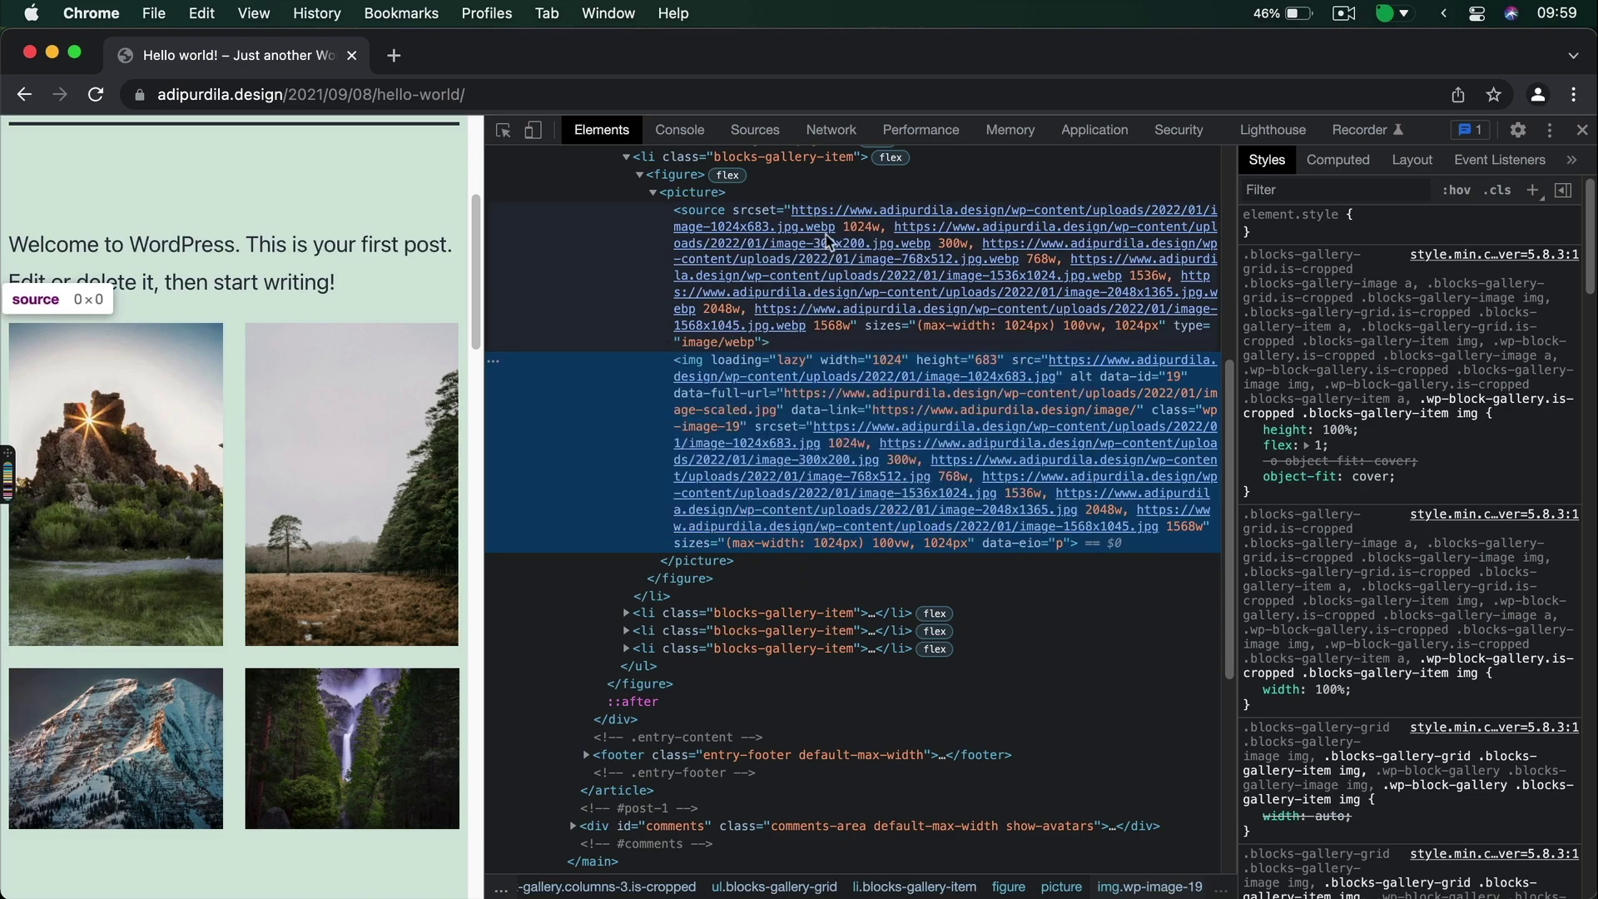
mouse_move(1038, 381)
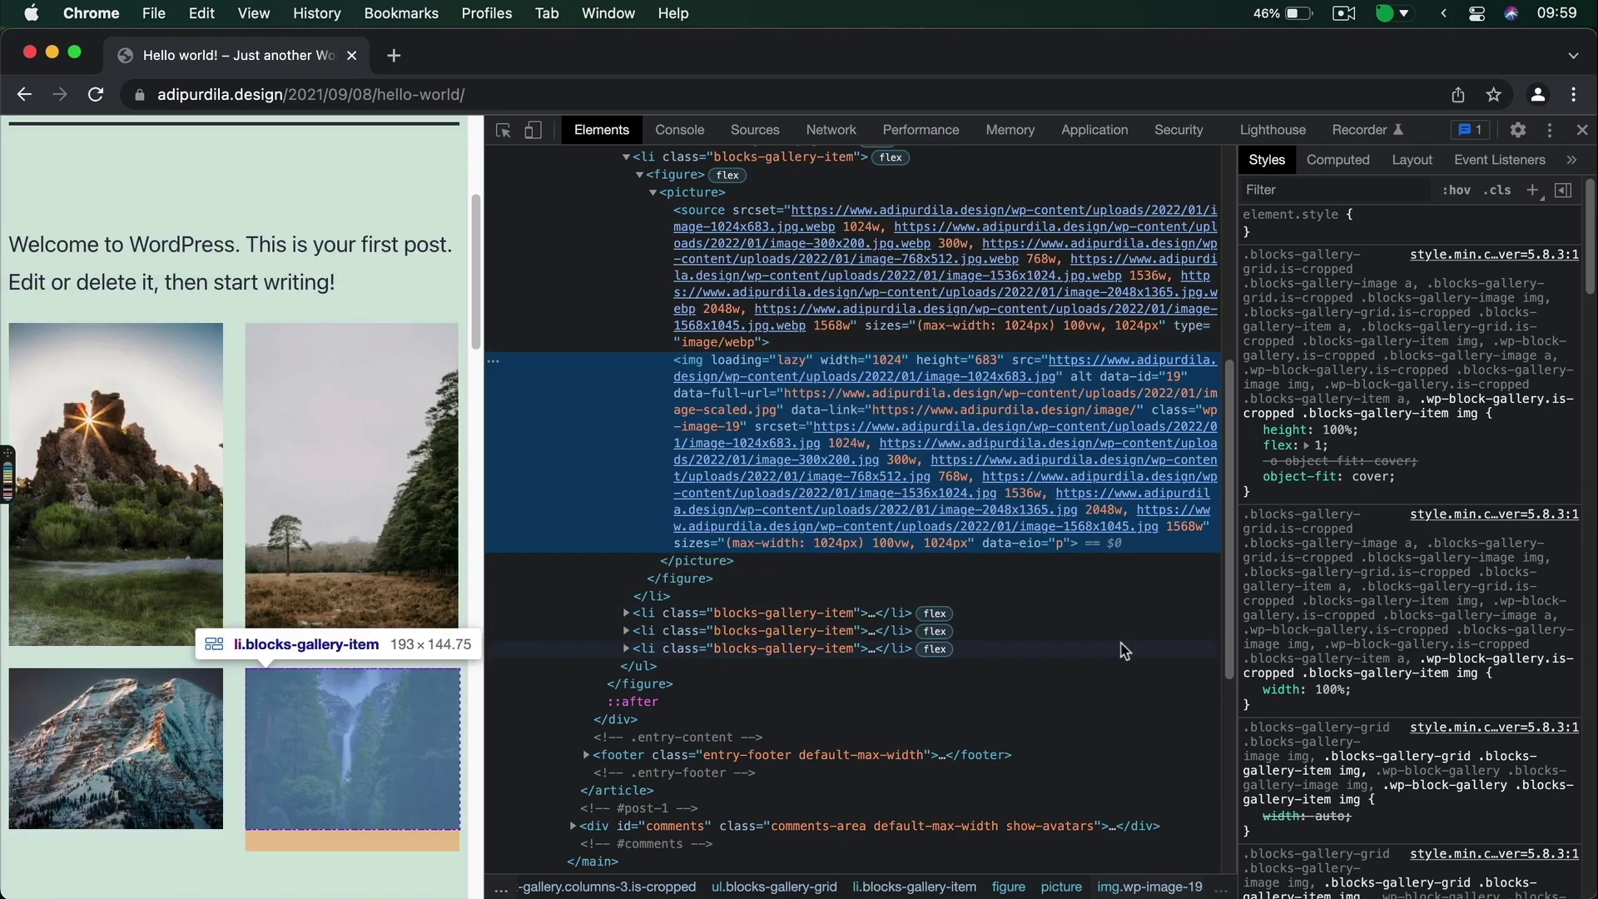
mouse_move(860, 376)
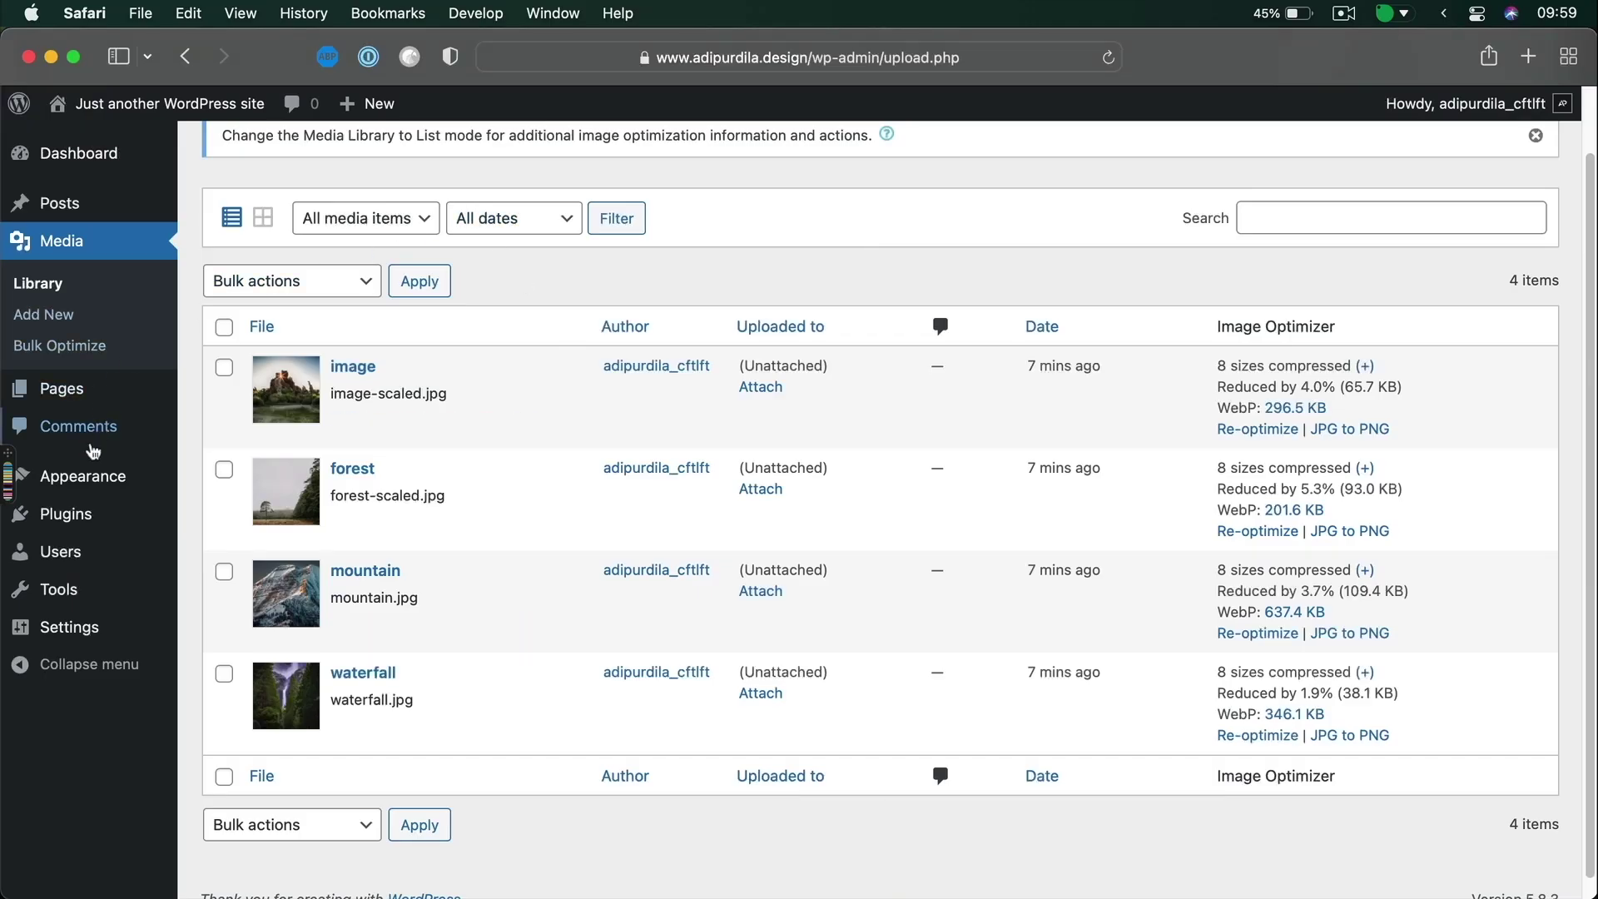
Return to the EWWW Image Optimizer settings in Safari and review the WebP Conversion and WebP Delivery Method options
mouse_move(95, 524)
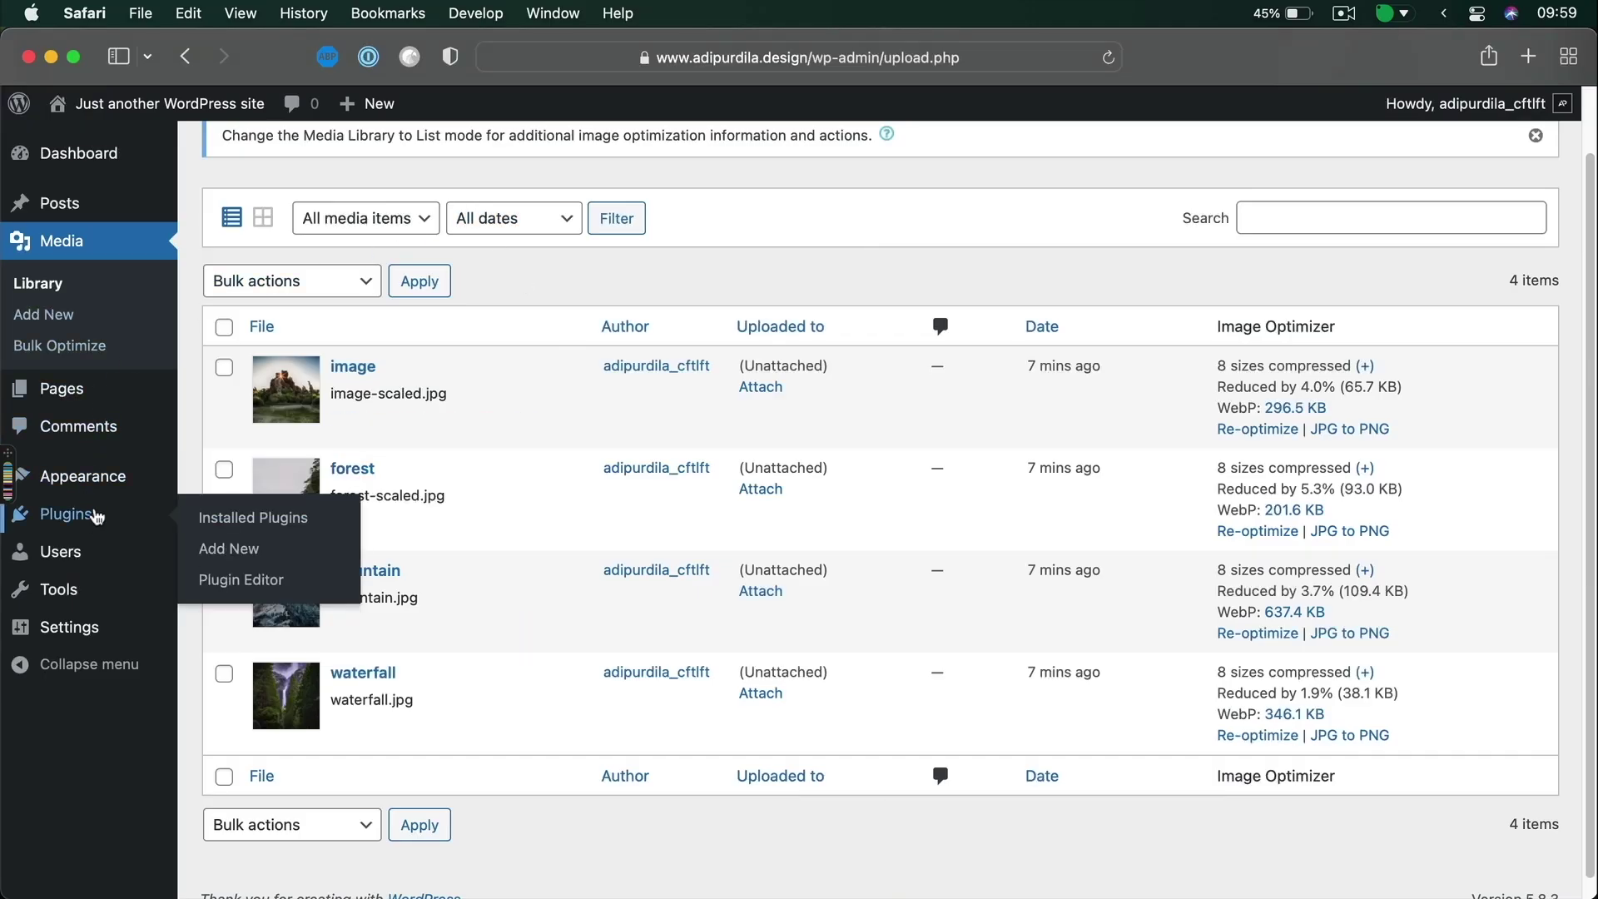
click(241, 516)
scroll(574, 552, down, 10)
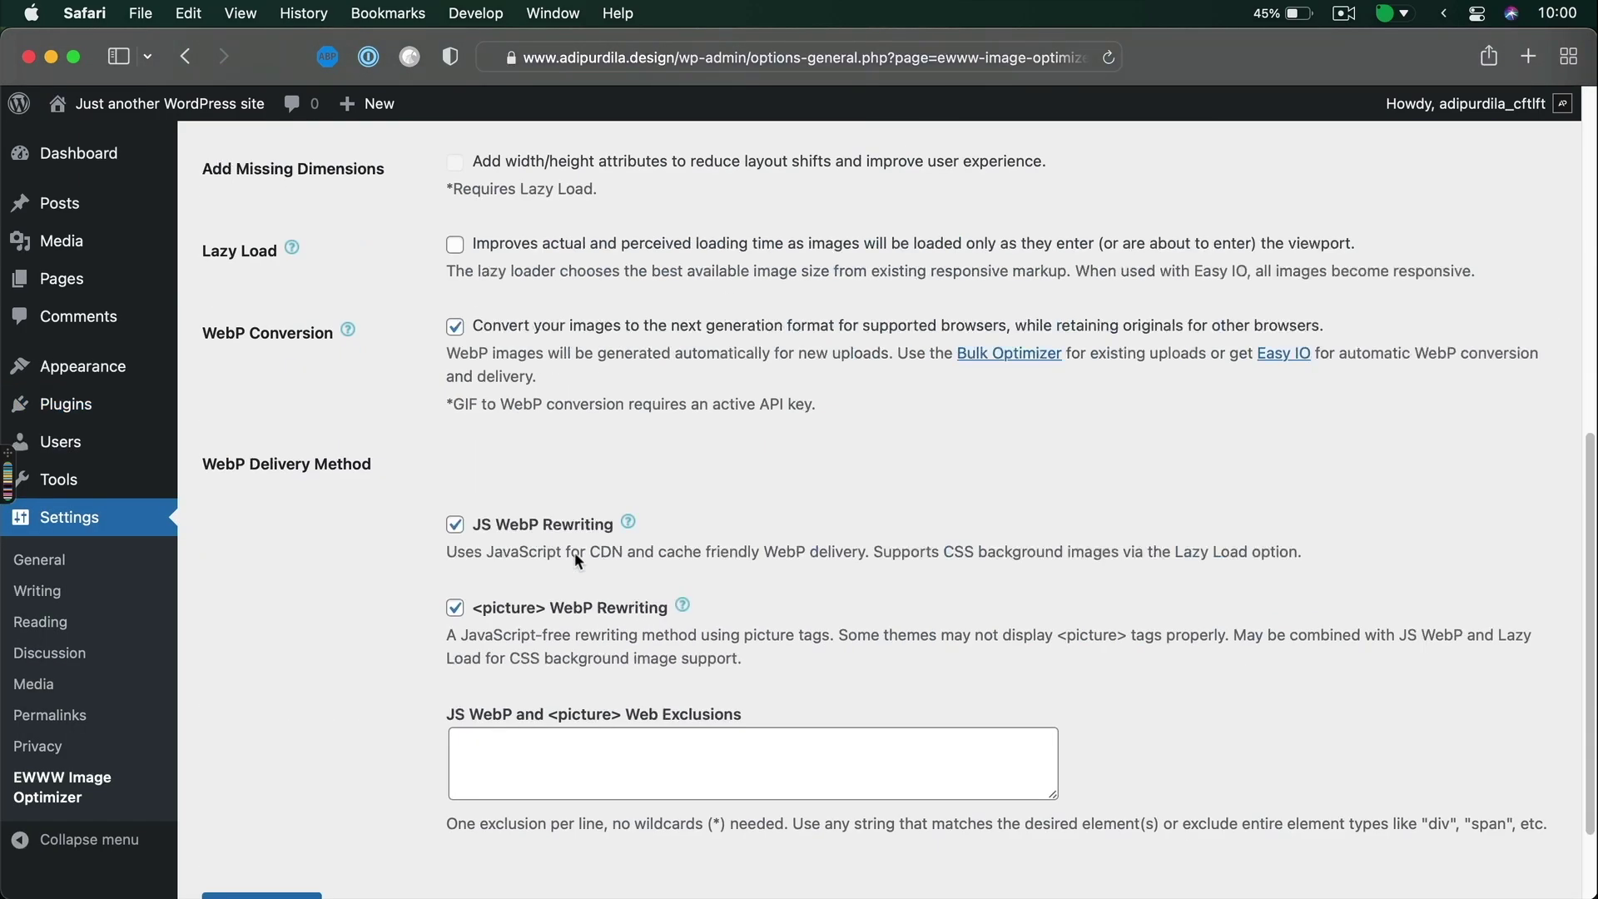
scroll(574, 552, up, 2)
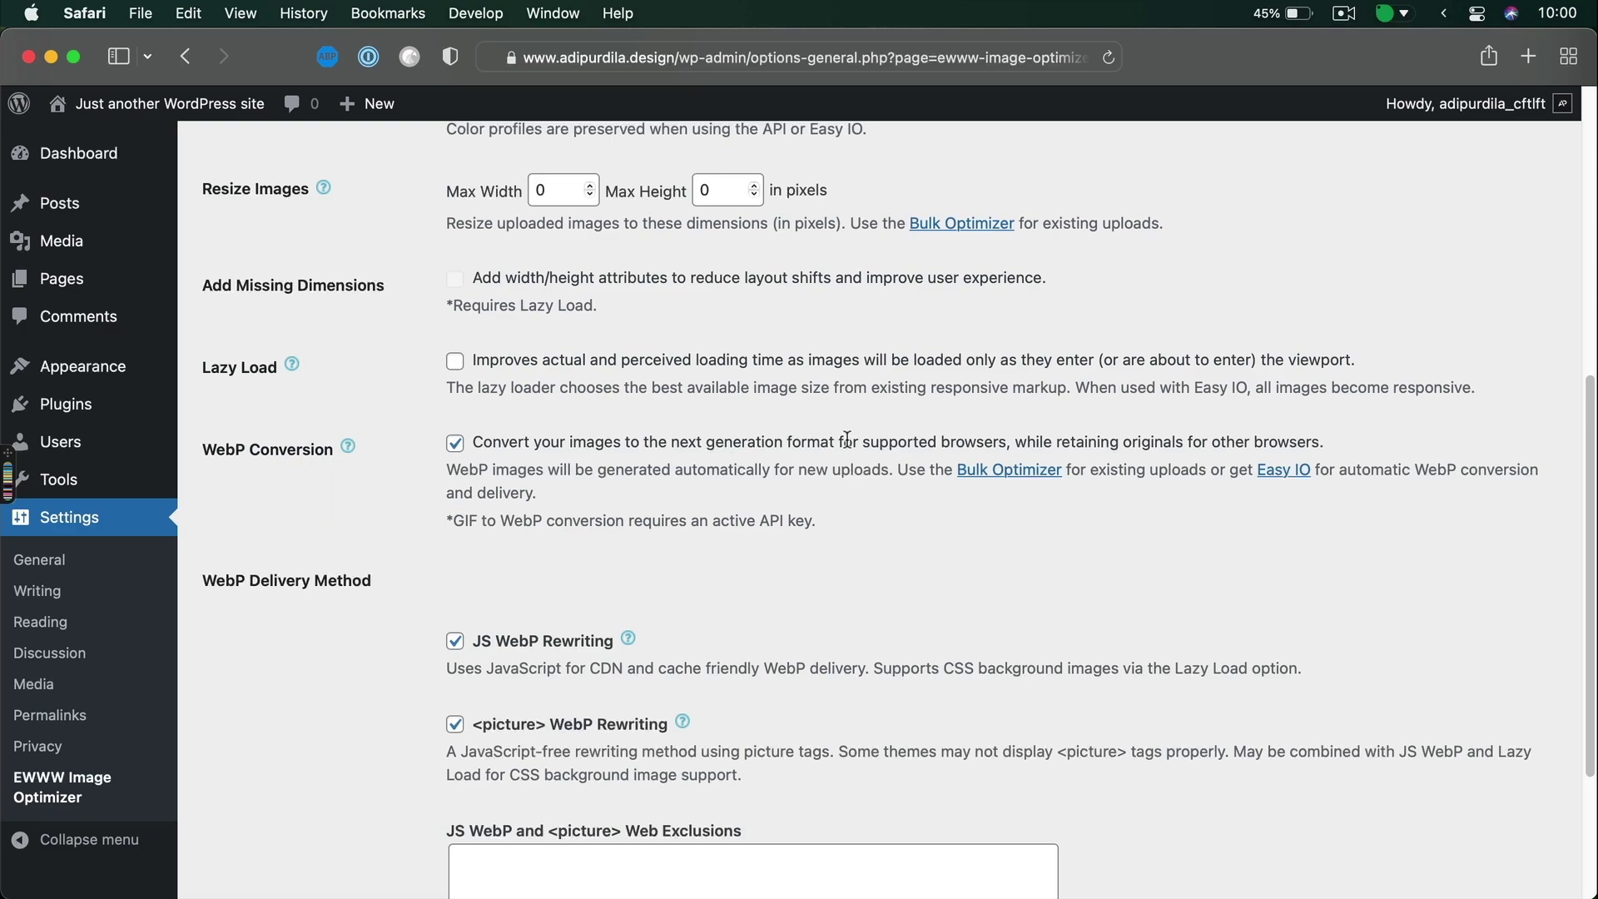
drag(447, 469, 705, 464)
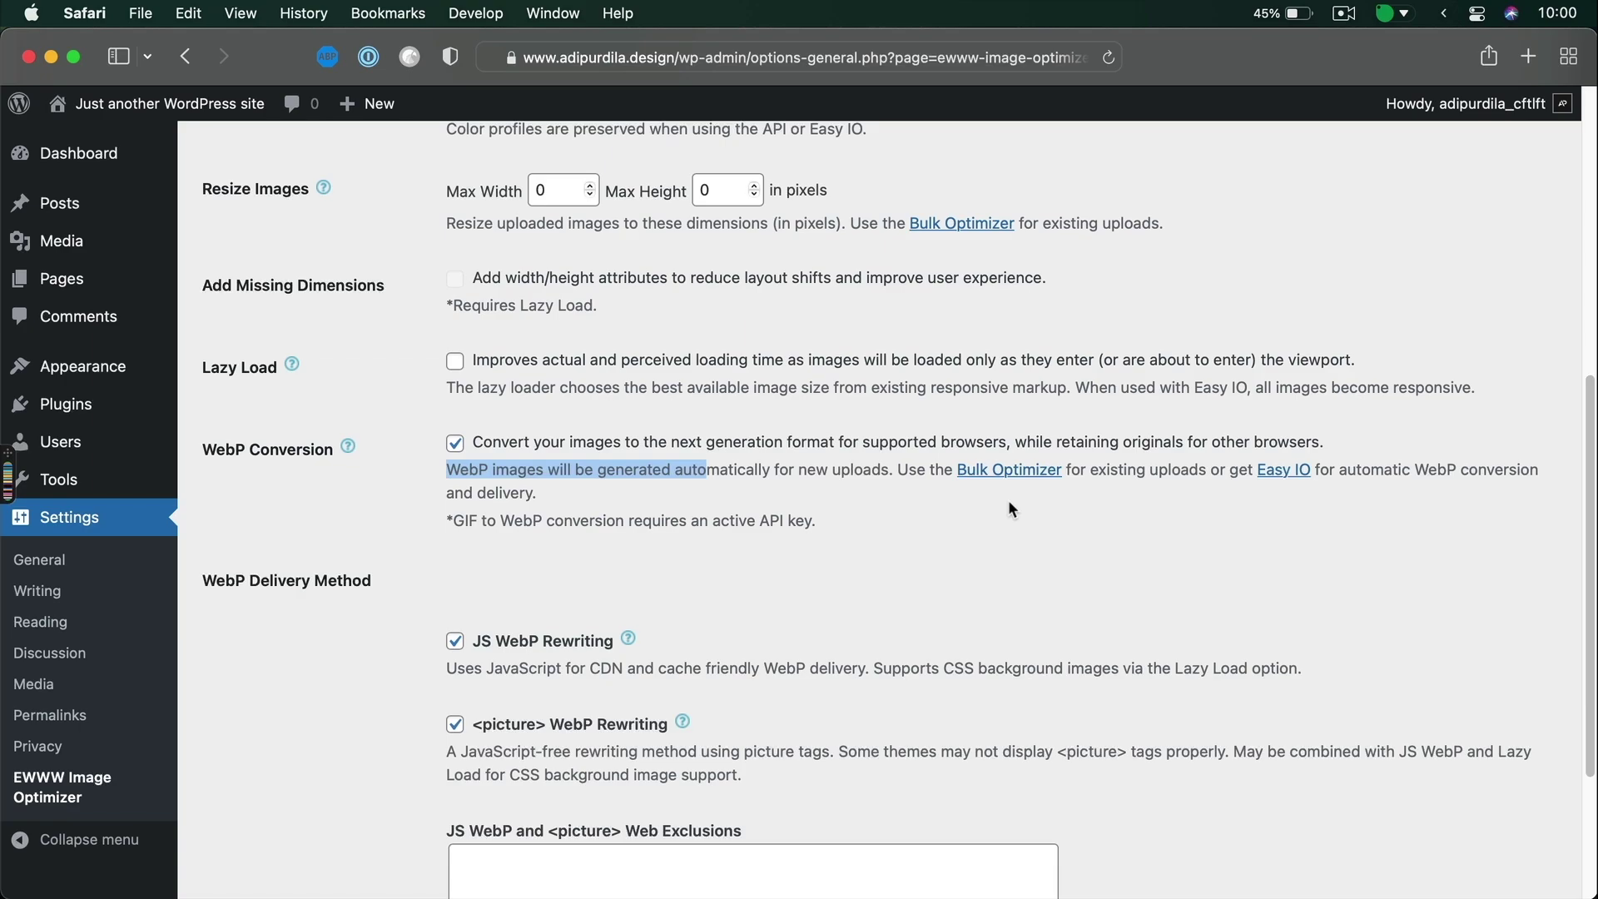
click(915, 522)
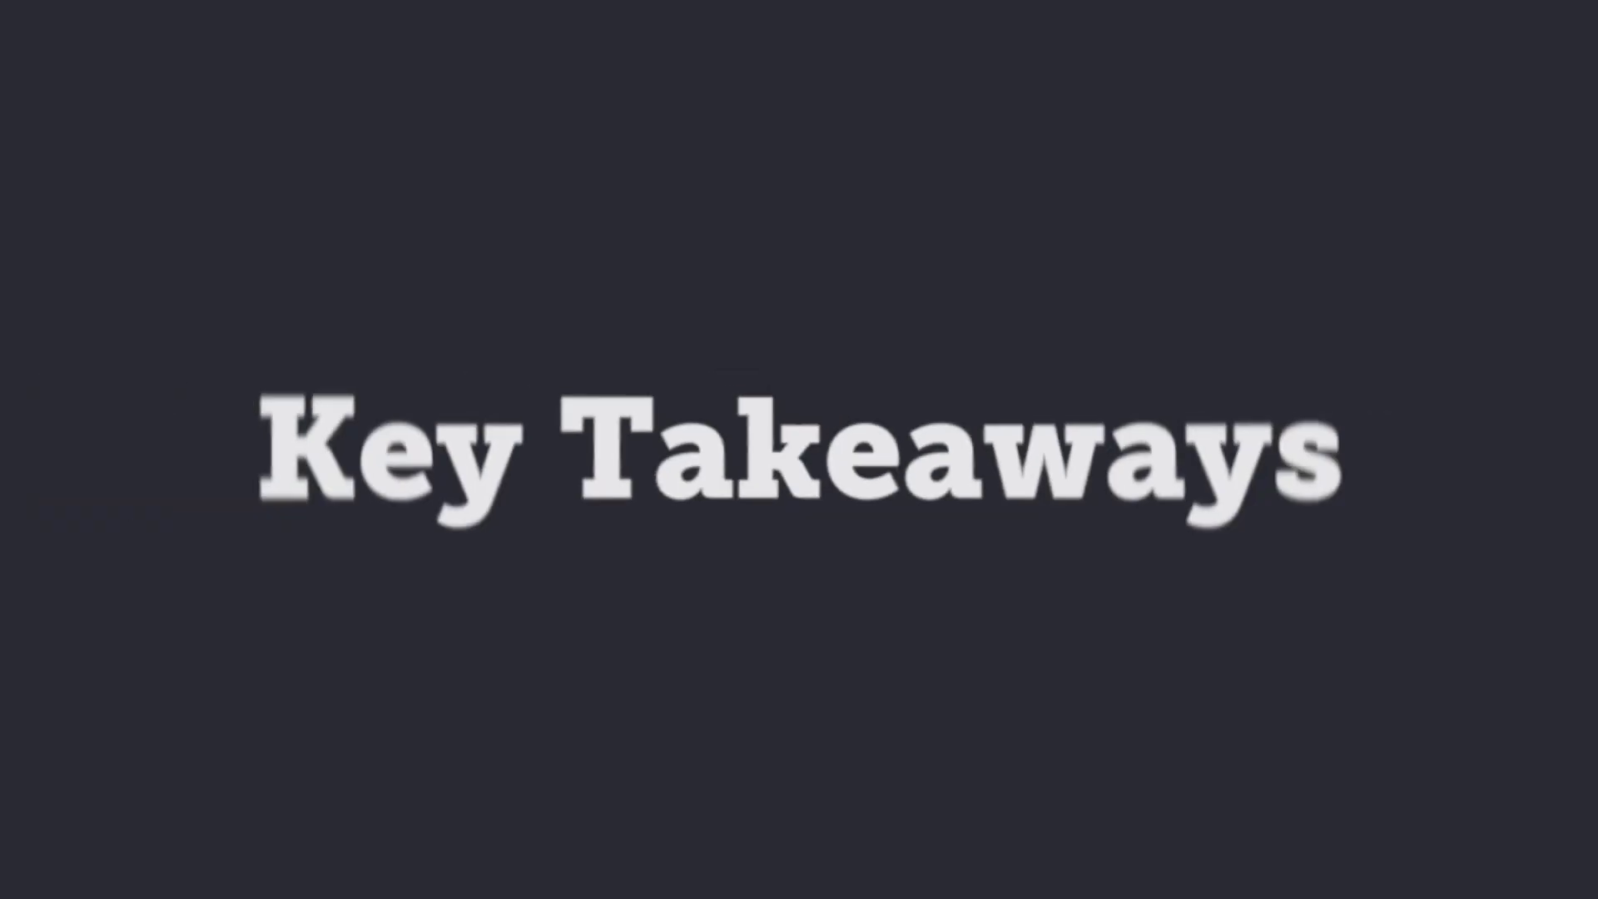